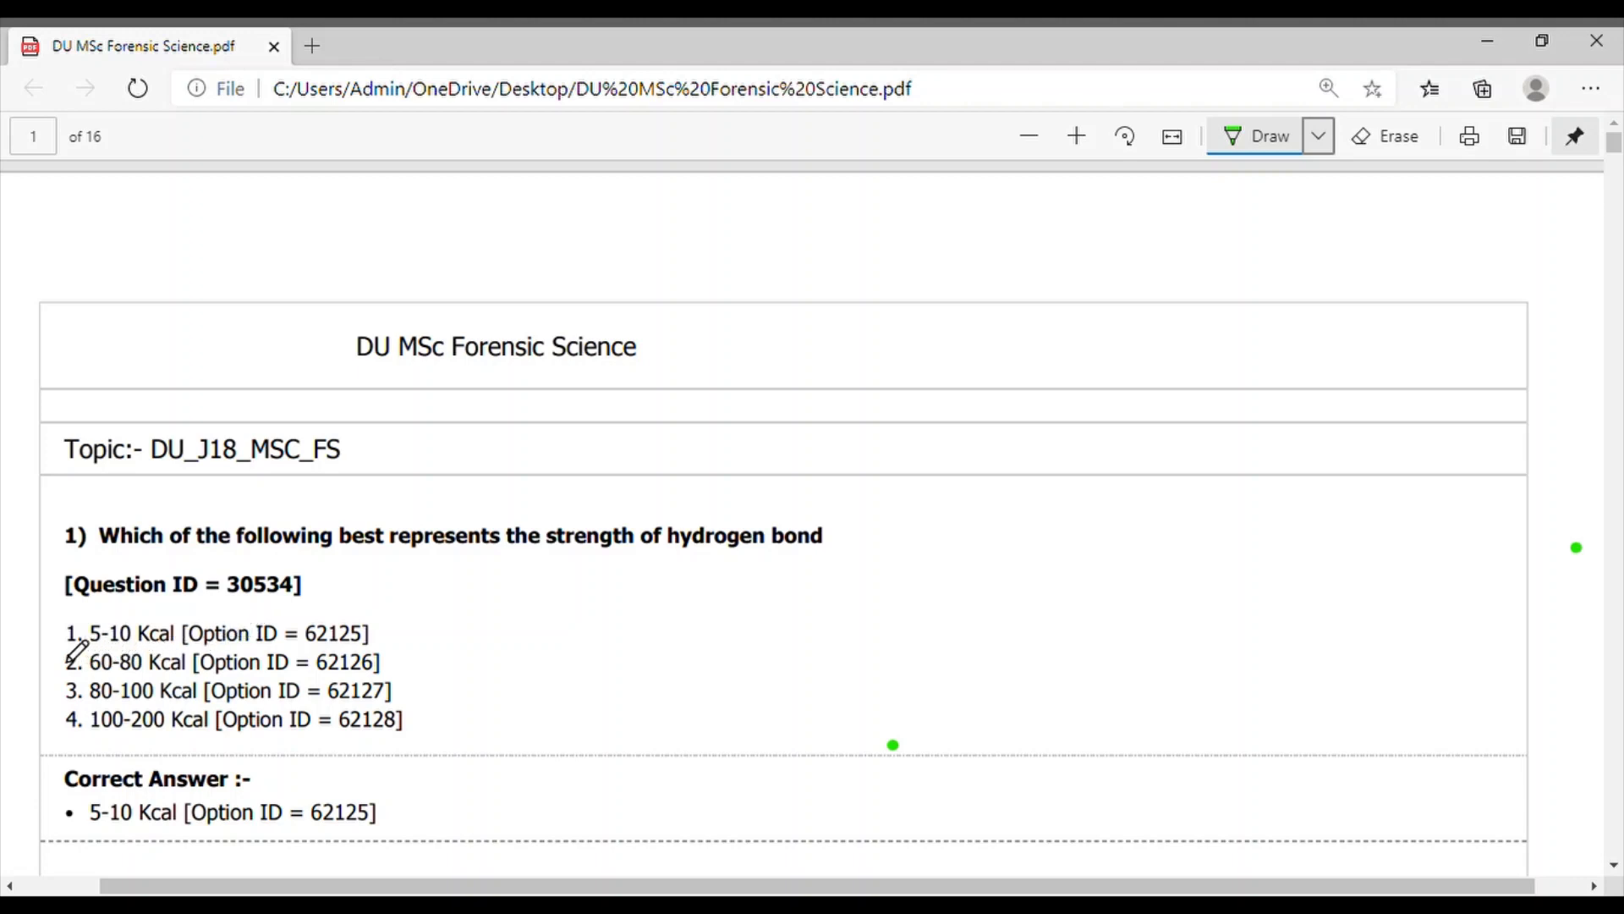
# Tick 5-10 Kcal and Fundamental rights, circle methanol and alcohol, and tick Schiff reagent test
pyautogui.moveTo(61, 639); pyautogui.dragTo(137, 603)
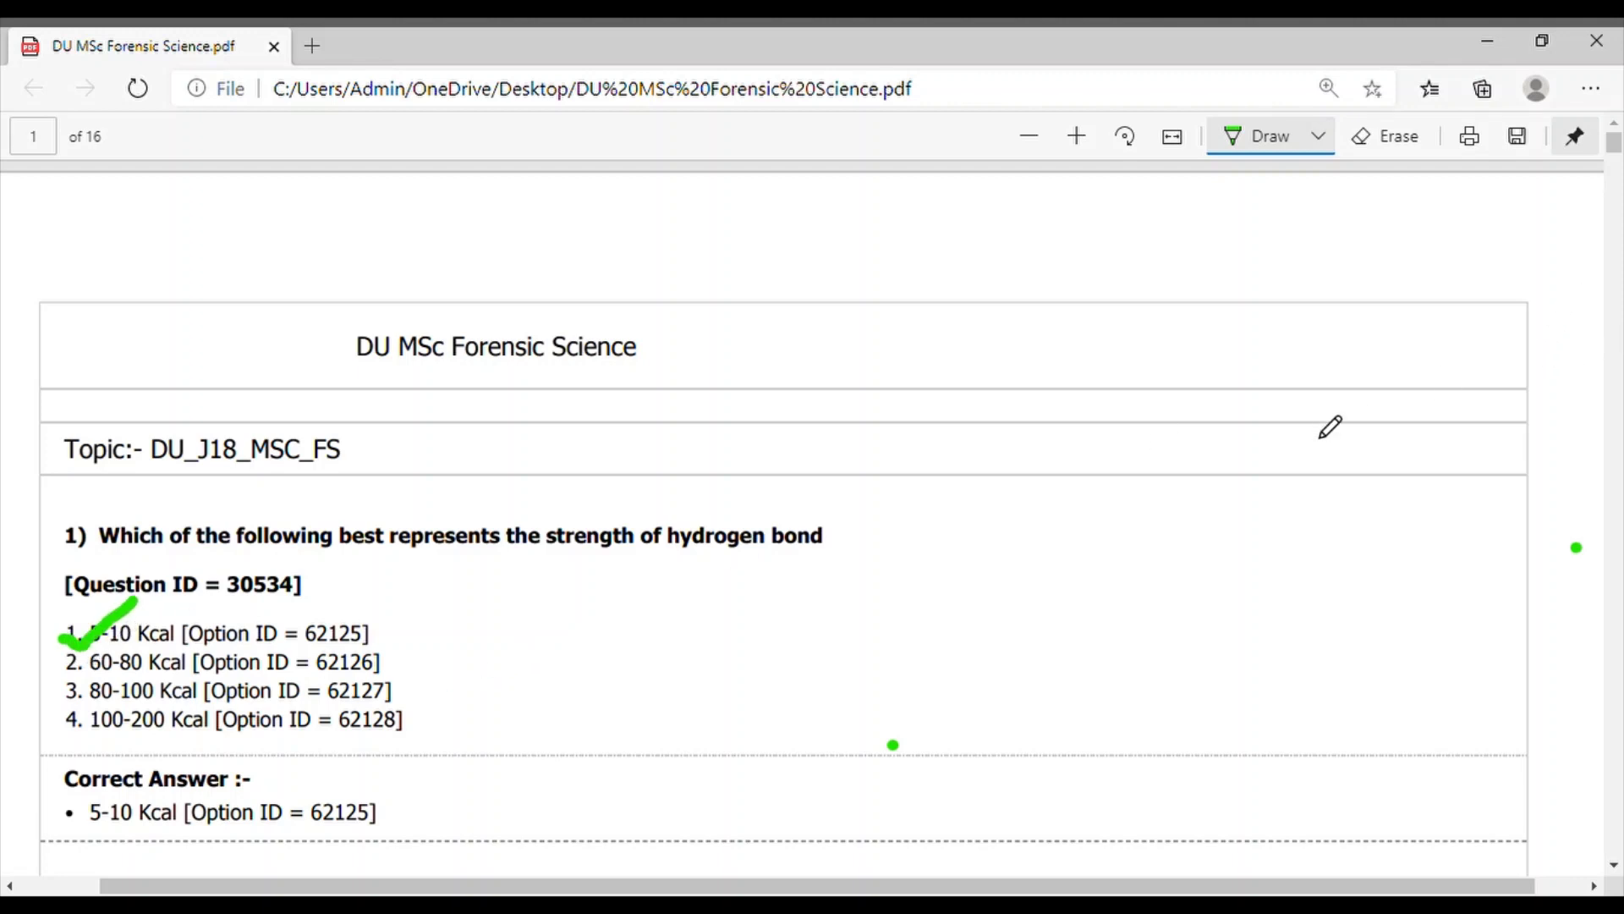
pyautogui.scroll(-3, 1330, 426)
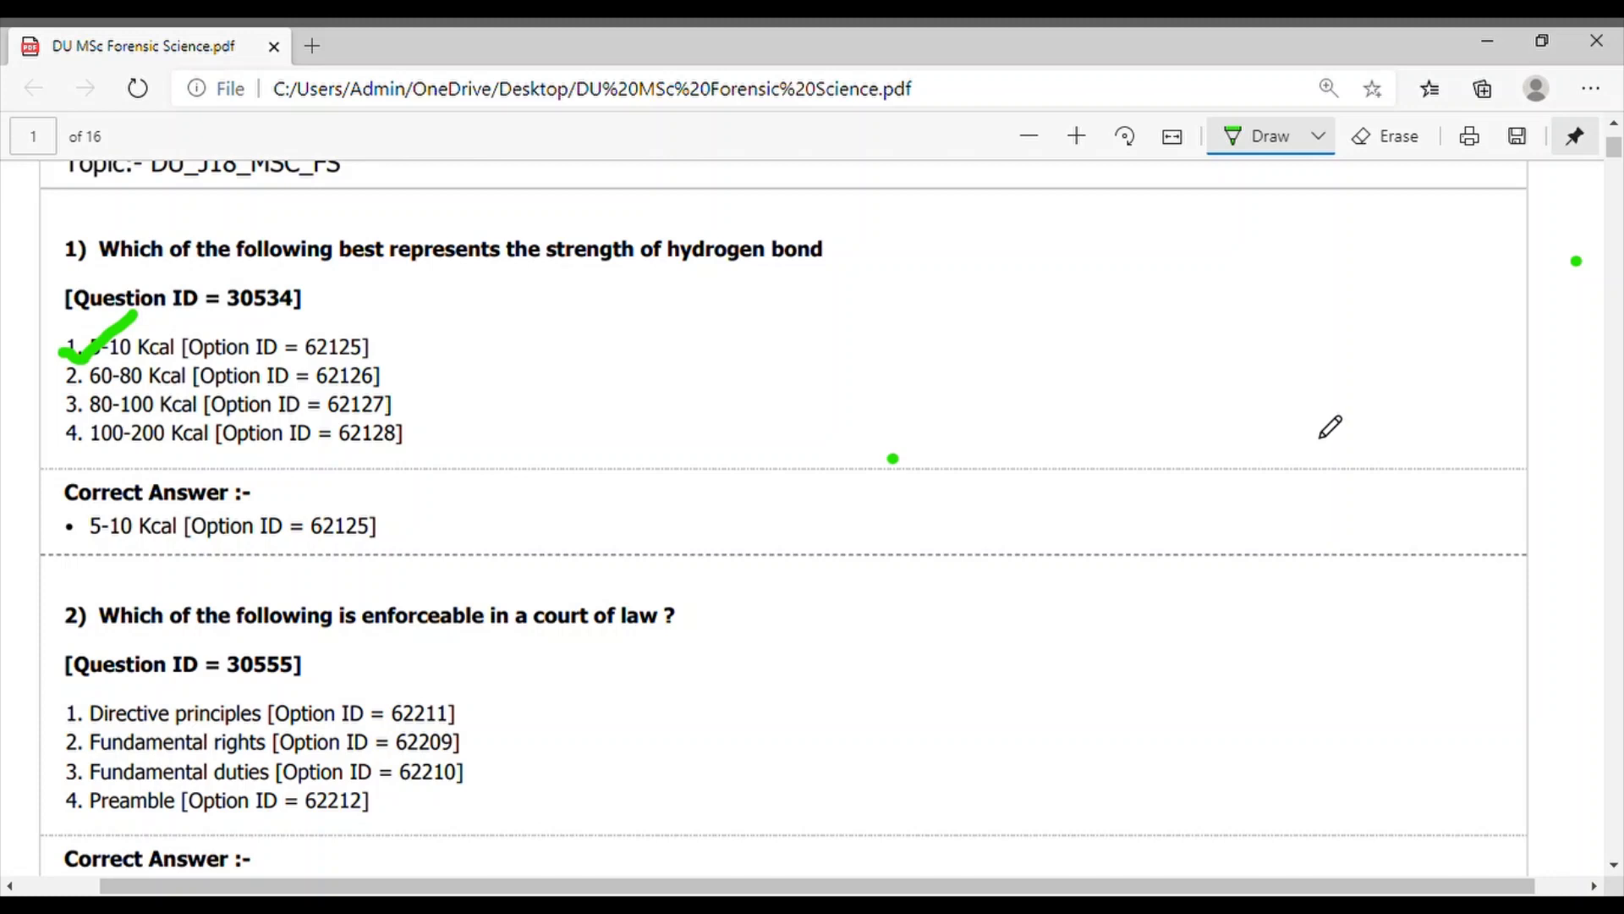
pyautogui.scroll(-1, 1330, 427)
pyautogui.scroll(-1, 1330, 426)
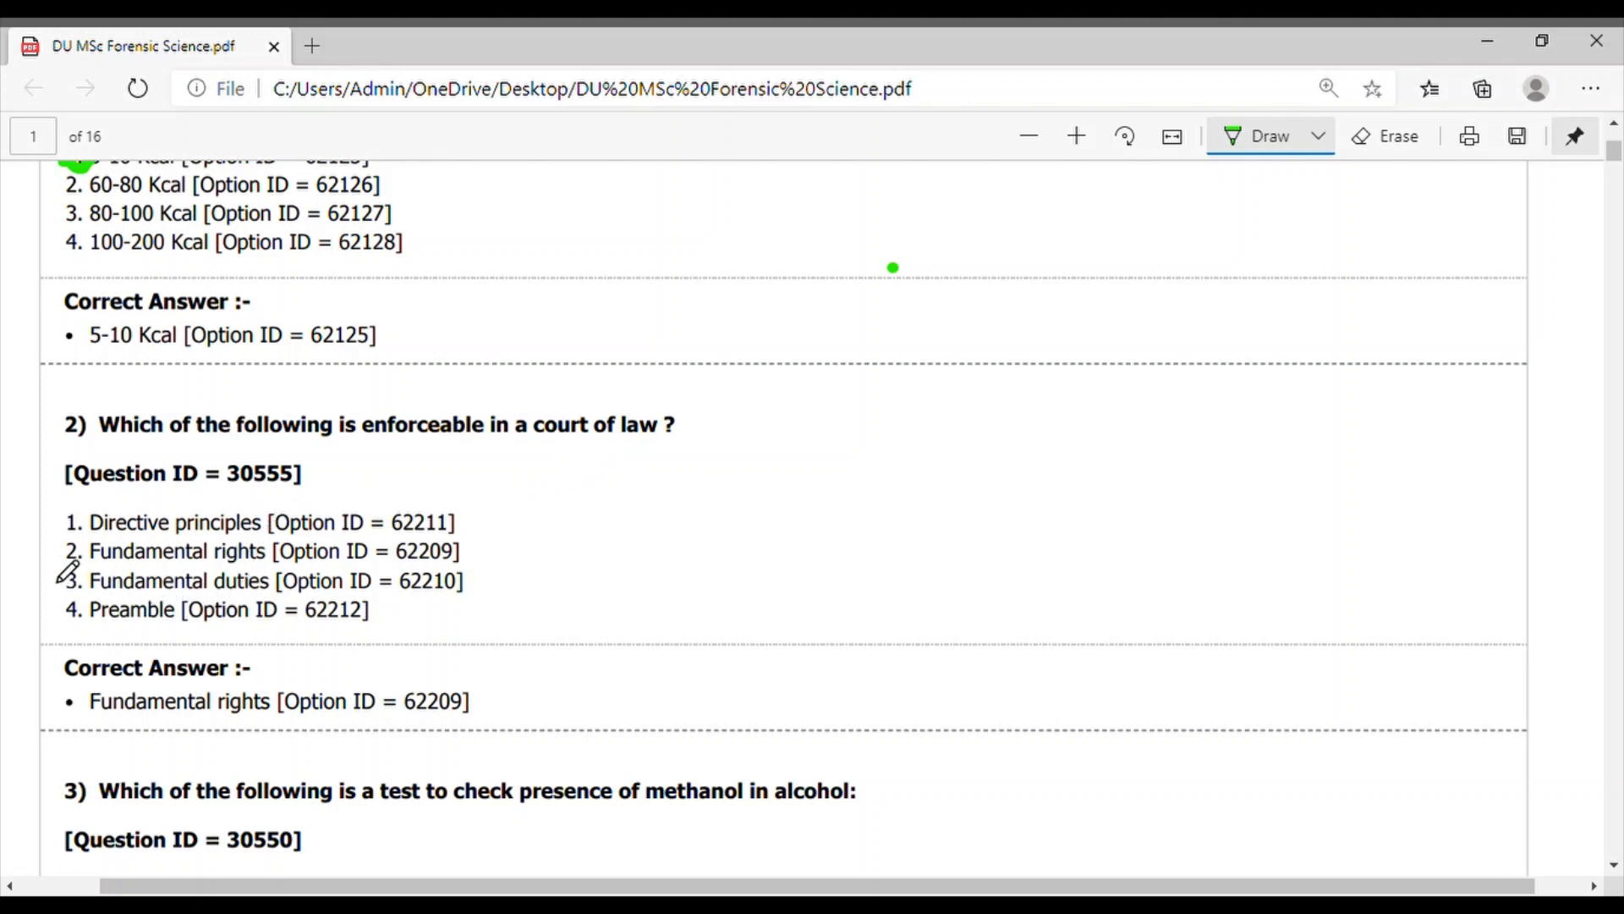
pyautogui.moveTo(60, 559); pyautogui.dragTo(140, 538)
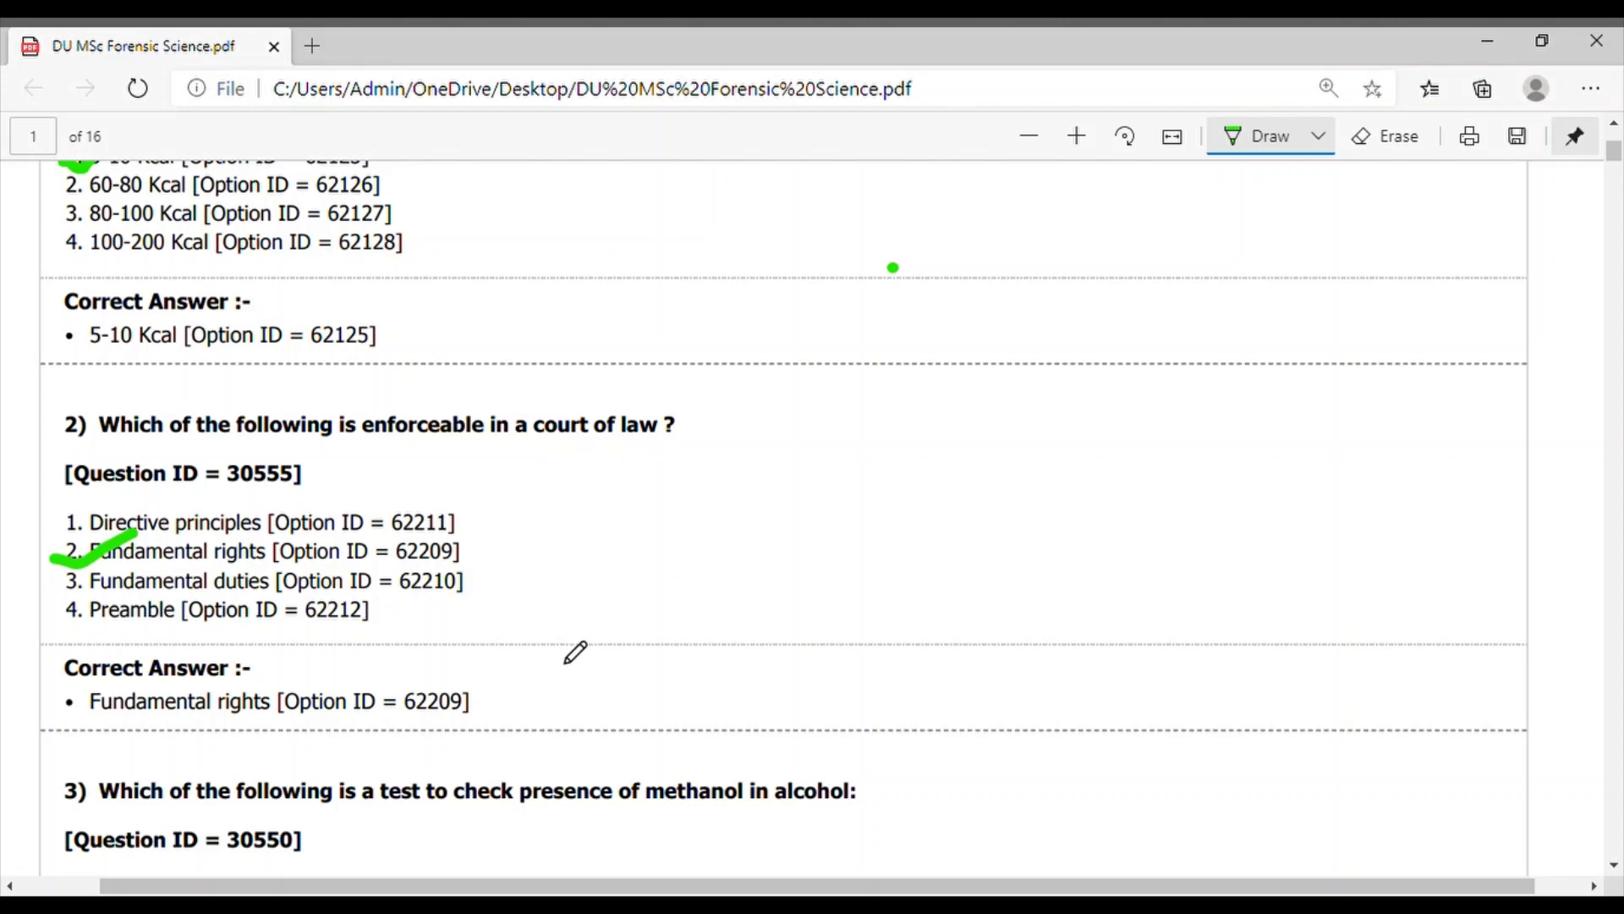
pyautogui.scroll(-1, 575, 653)
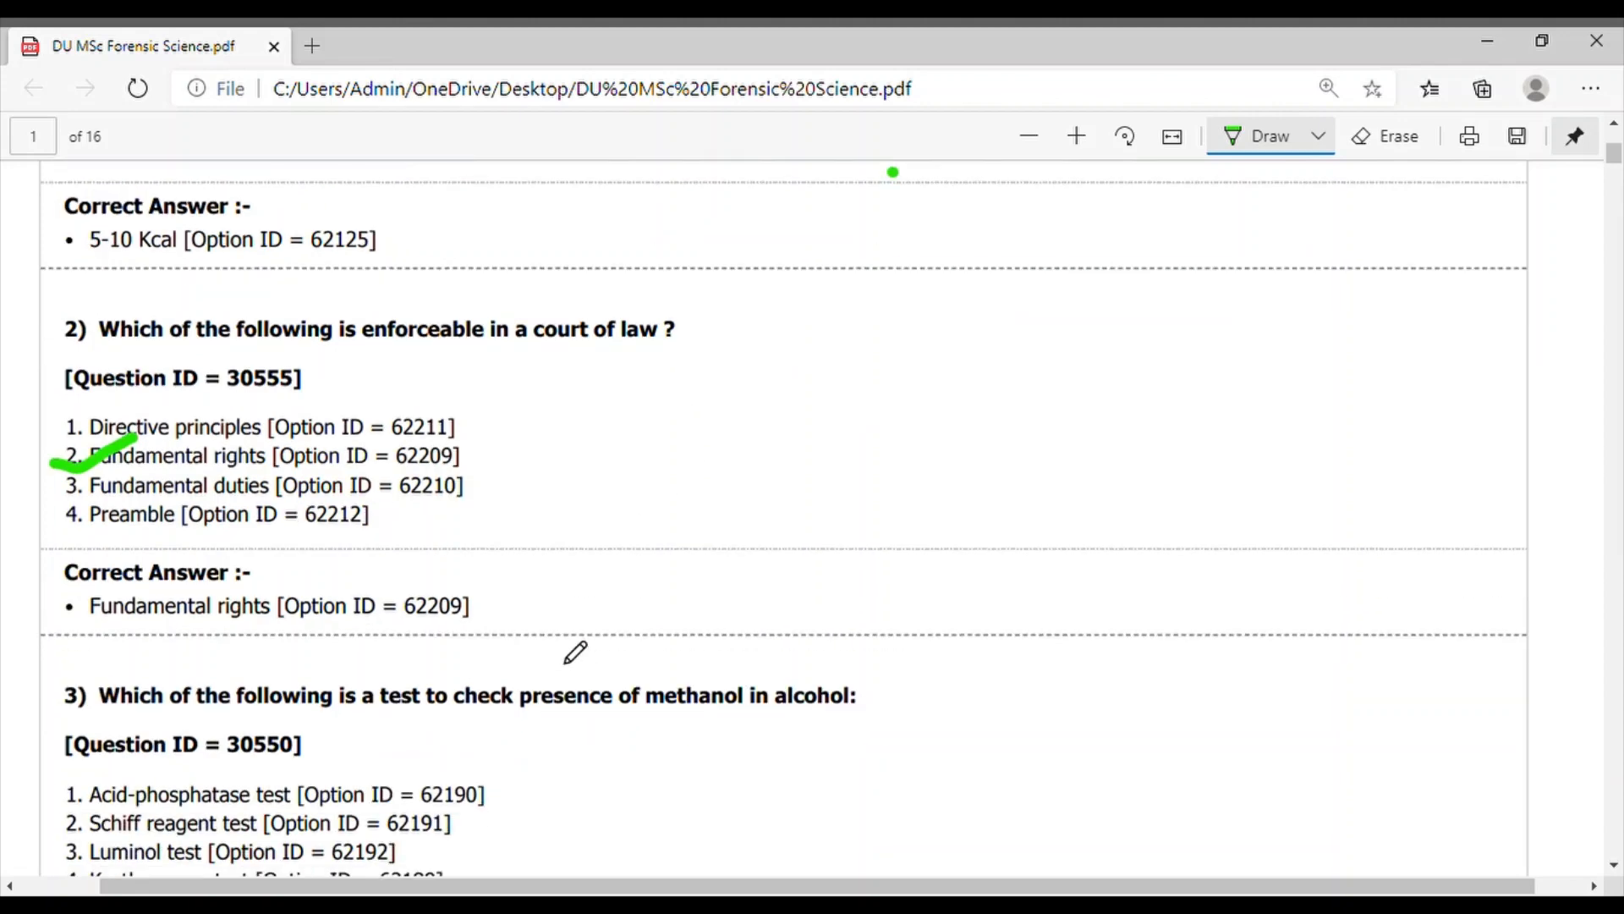
pyautogui.scroll(-1, 576, 653)
pyautogui.scroll(-1, 575, 652)
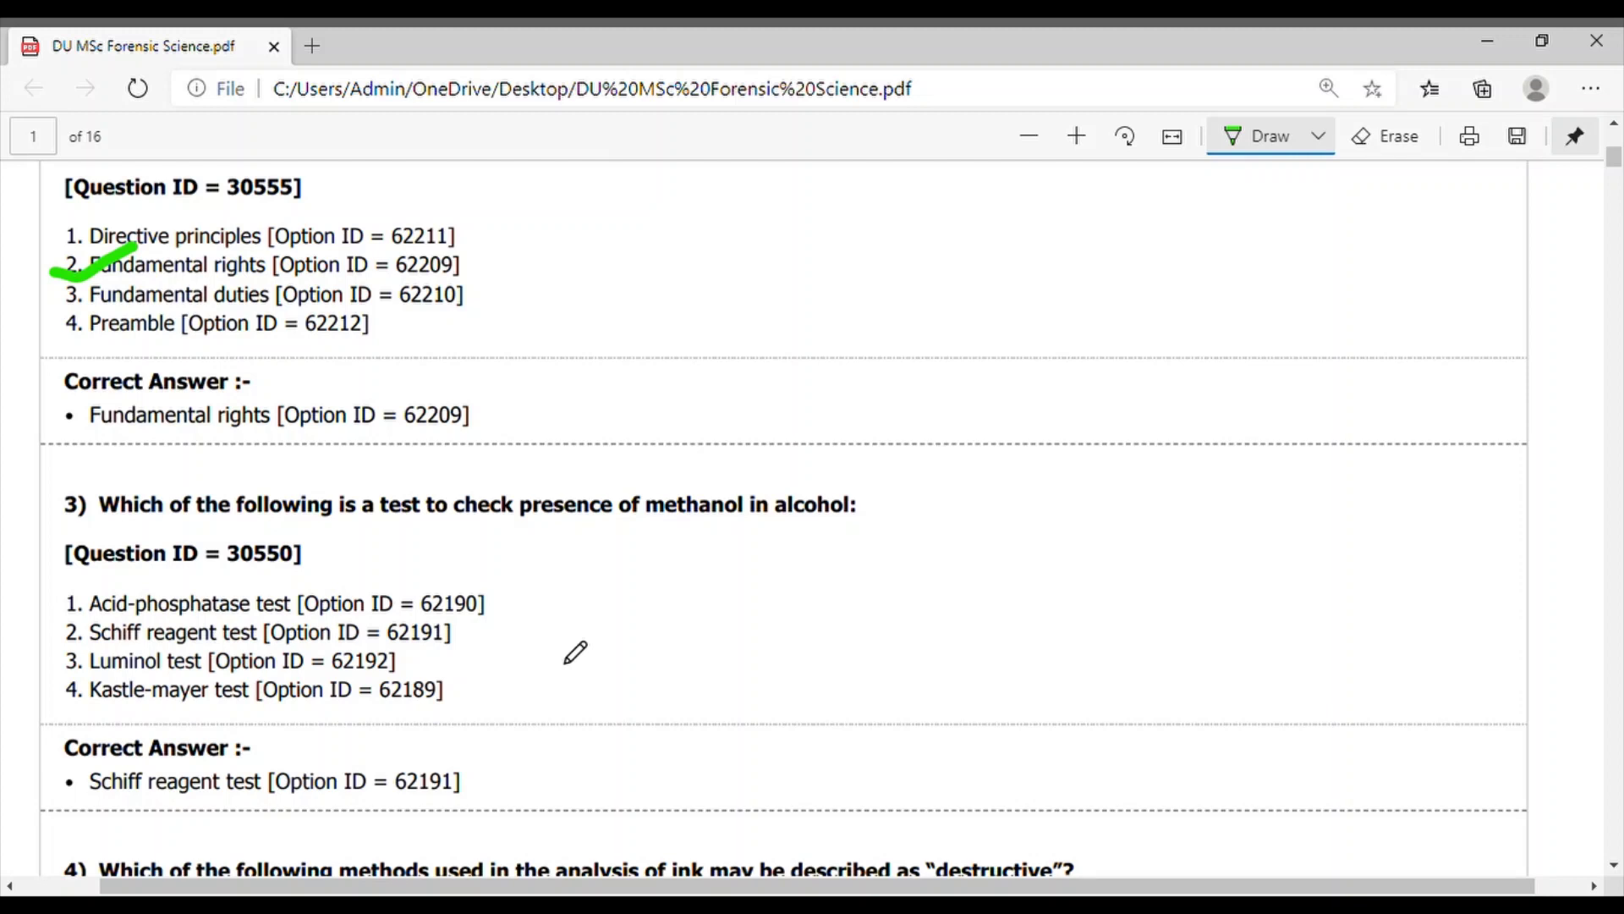
pyautogui.moveTo(730, 483)
pyautogui.mouseDown()
pyautogui.moveTo(766, 539)
pyautogui.moveTo(730, 485)
pyautogui.mouseUp()
pyautogui.moveTo(851, 484)
pyautogui.mouseDown()
pyautogui.moveTo(827, 529)
pyautogui.moveTo(874, 500)
pyautogui.moveTo(841, 477)
pyautogui.mouseUp()
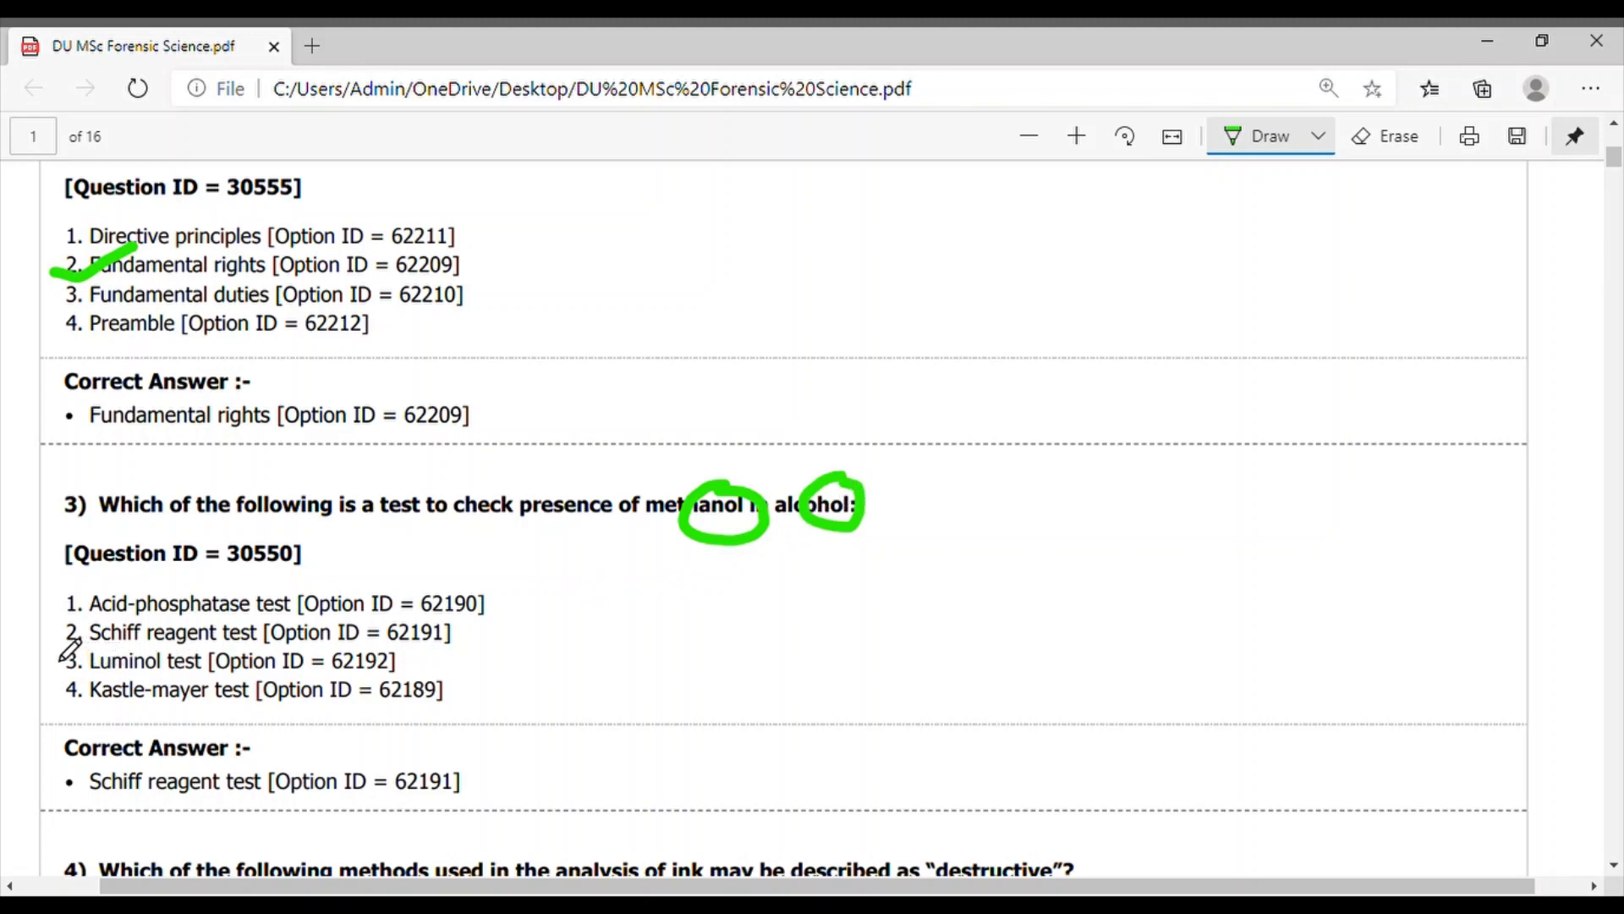
pyautogui.moveTo(57, 641)
pyautogui.mouseDown()
pyautogui.moveTo(81, 646)
pyautogui.moveTo(158, 597)
pyautogui.mouseUp()
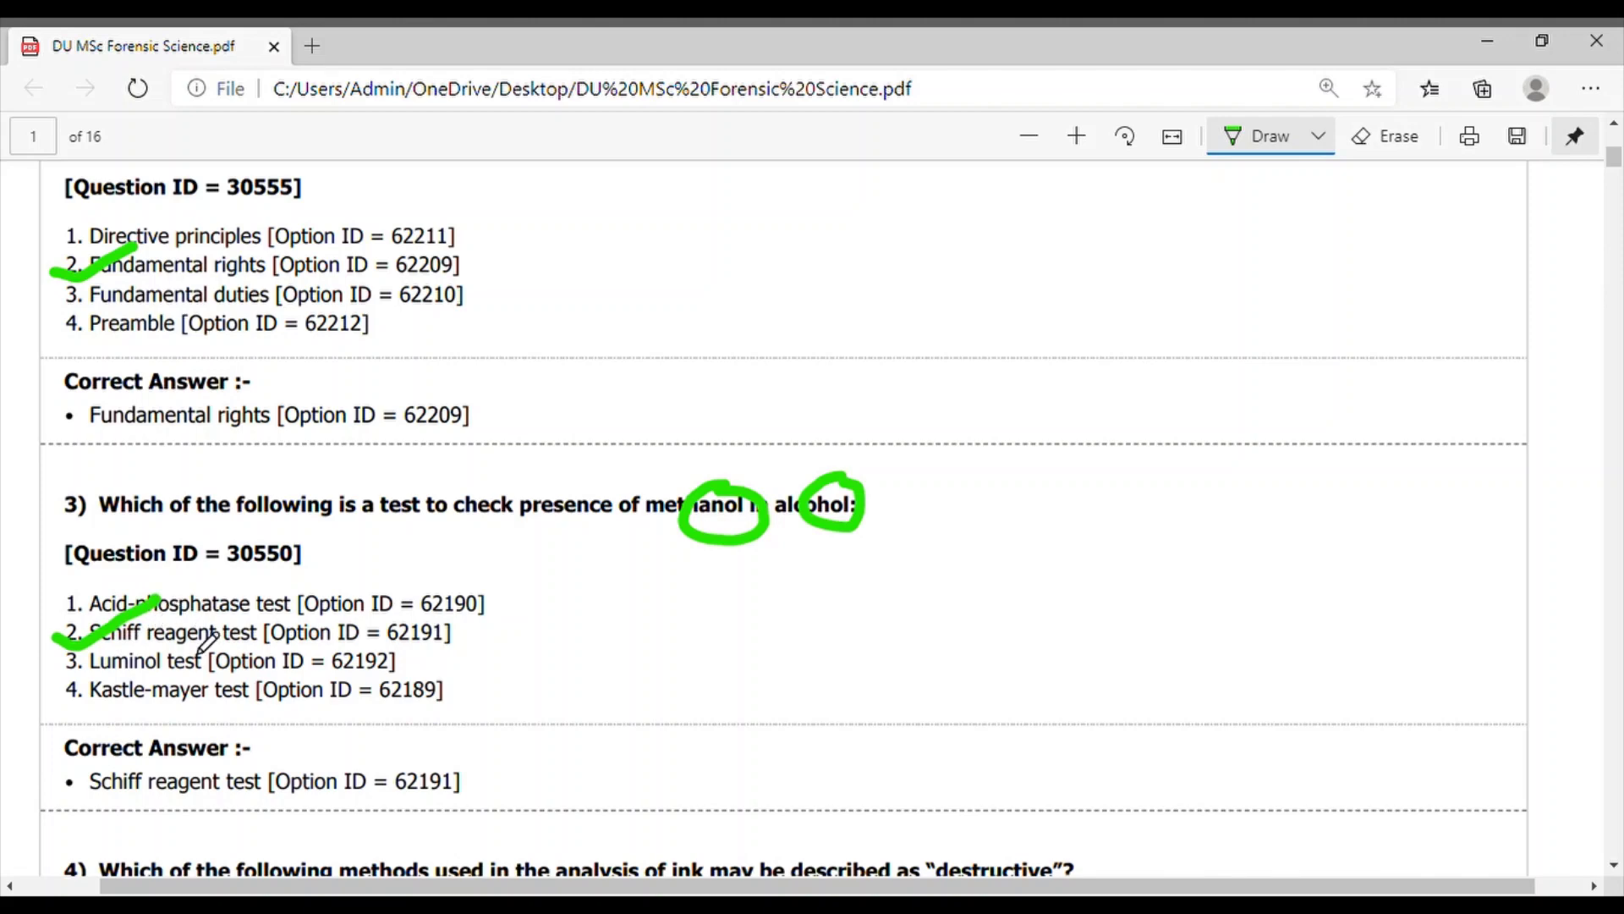
pyautogui.scroll(-2, 395, 659)
pyautogui.scroll(-3, 395, 659)
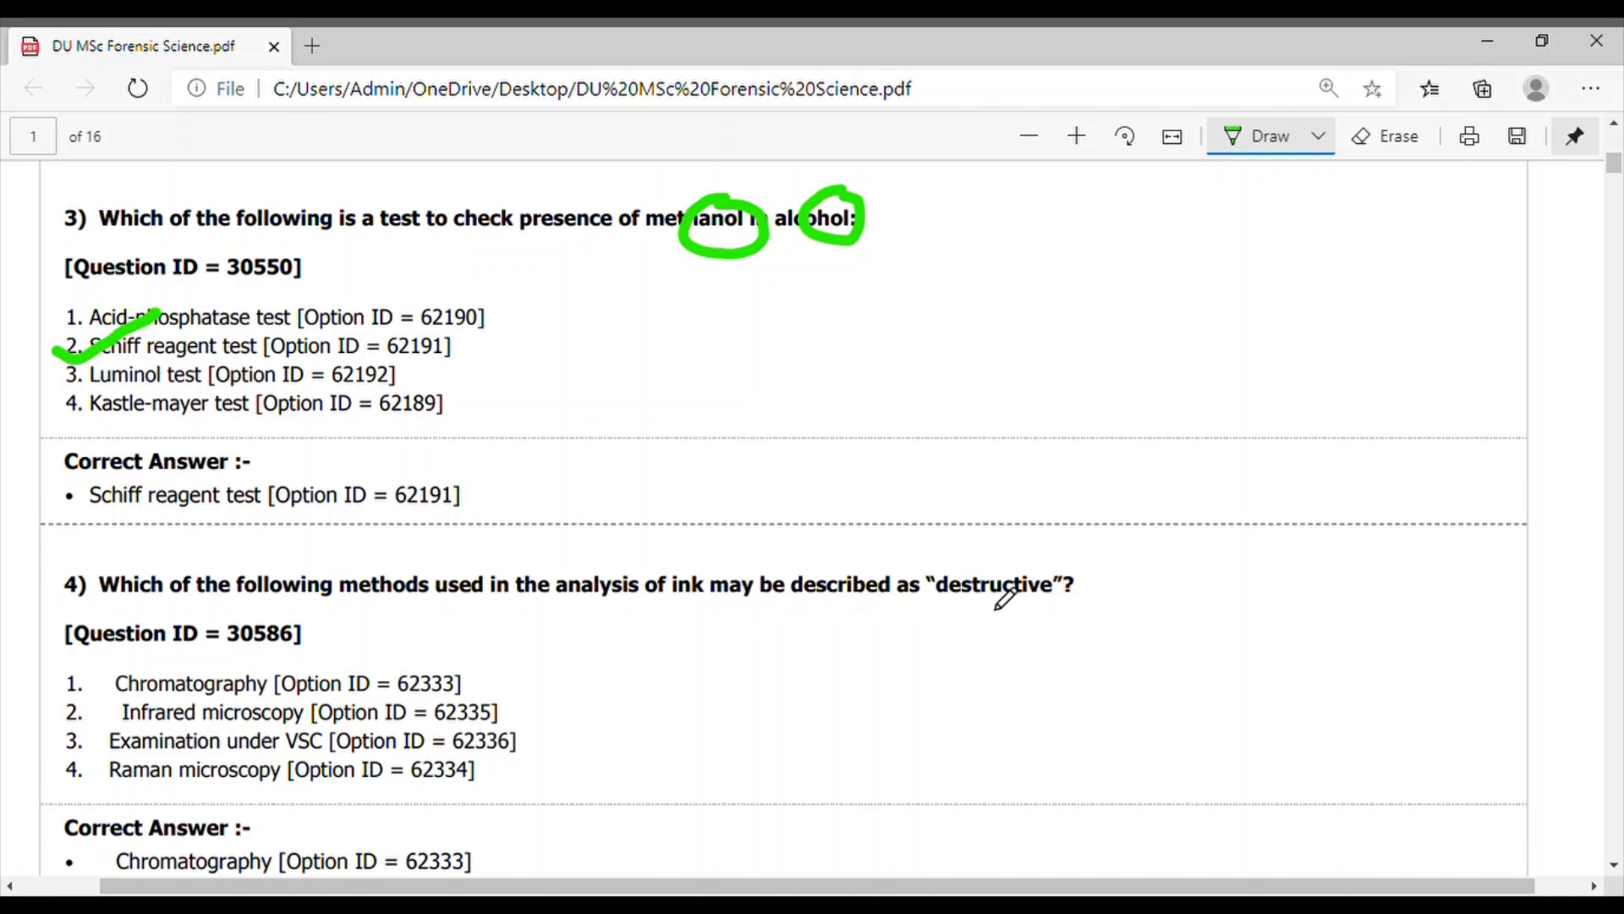
# Circle 'destructive' and tick Chromatography in question 4, then tick Right to constitutional remedies
pyautogui.moveTo(1054, 570)
pyautogui.mouseDown()
pyautogui.moveTo(1015, 618)
pyautogui.moveTo(1057, 568)
pyautogui.mouseUp()
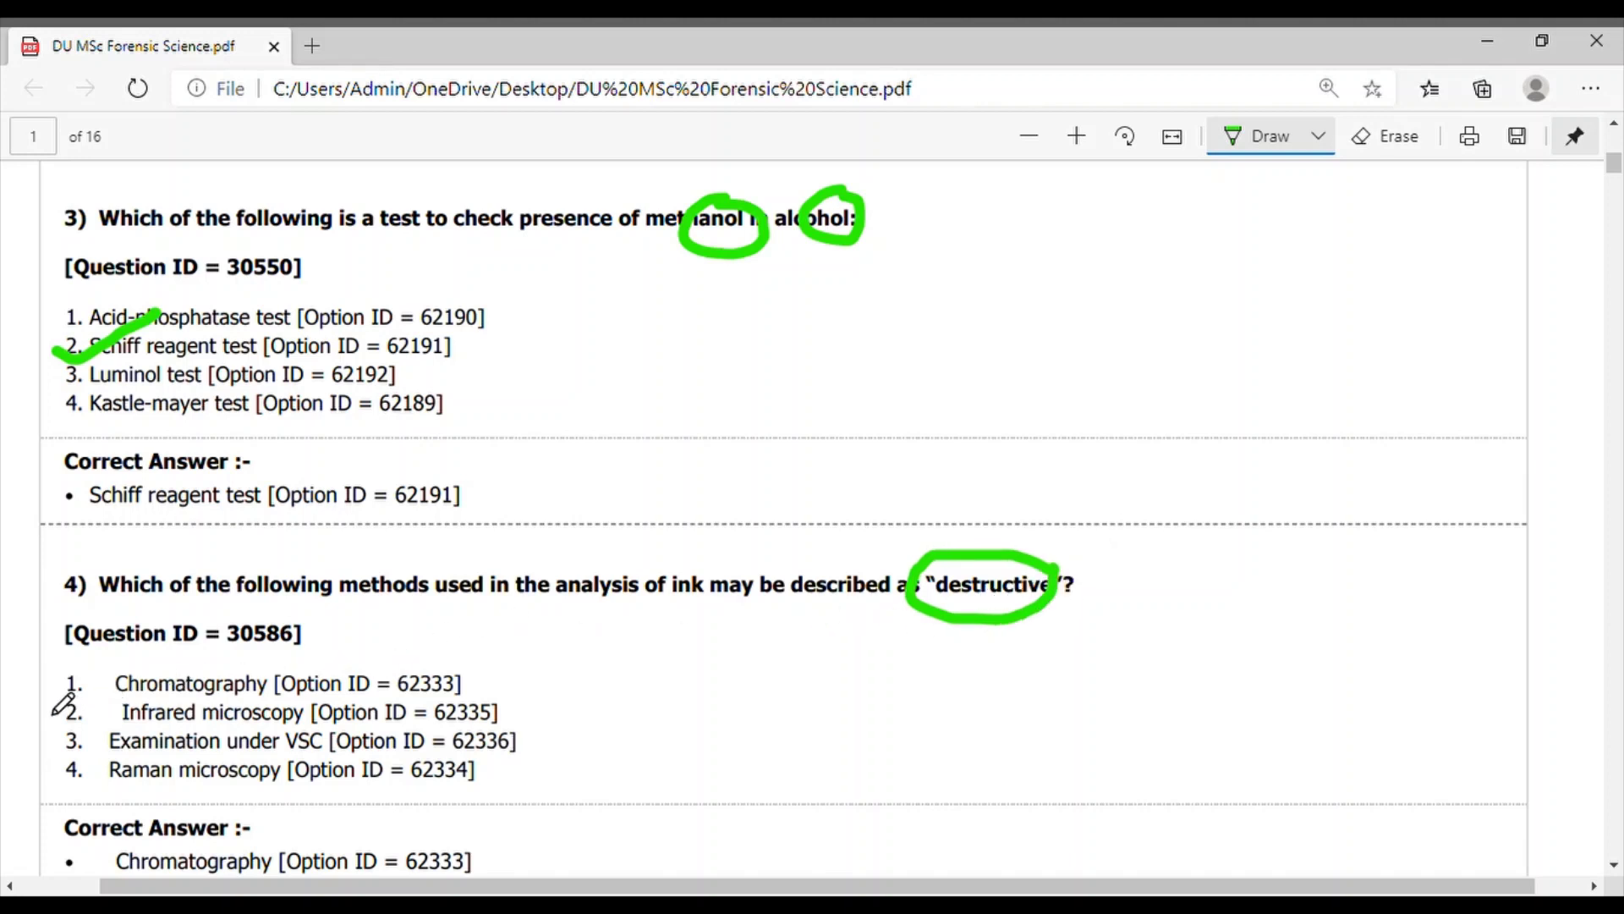
pyautogui.moveTo(45, 690)
pyautogui.mouseDown()
pyautogui.moveTo(70, 713)
pyautogui.moveTo(136, 661)
pyautogui.mouseUp()
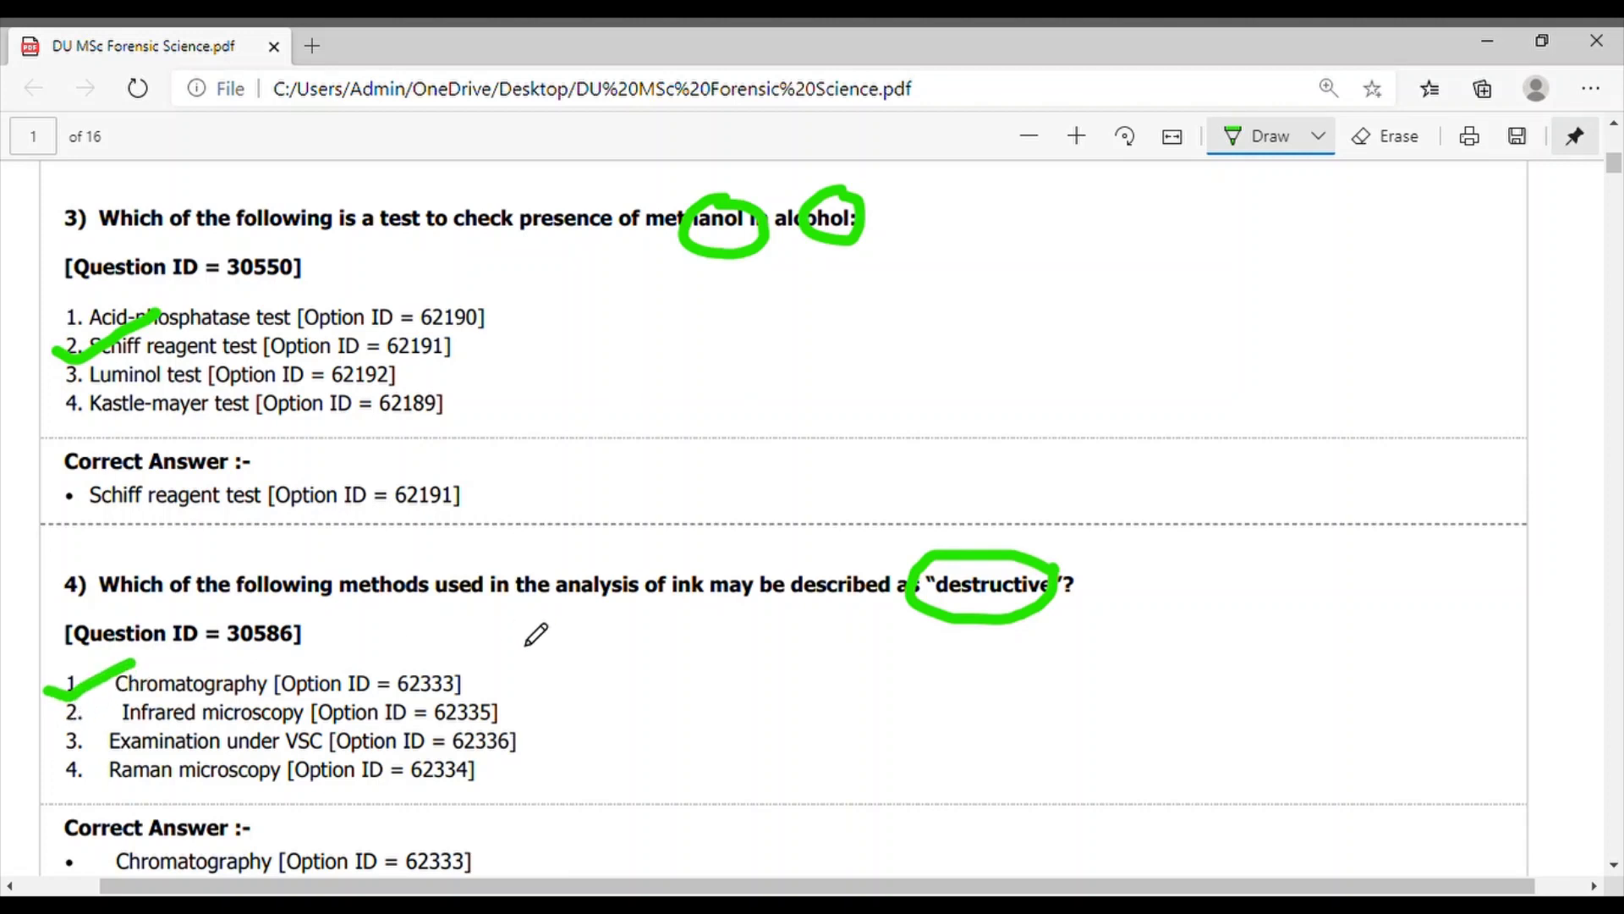
pyautogui.scroll(-2, 536, 636)
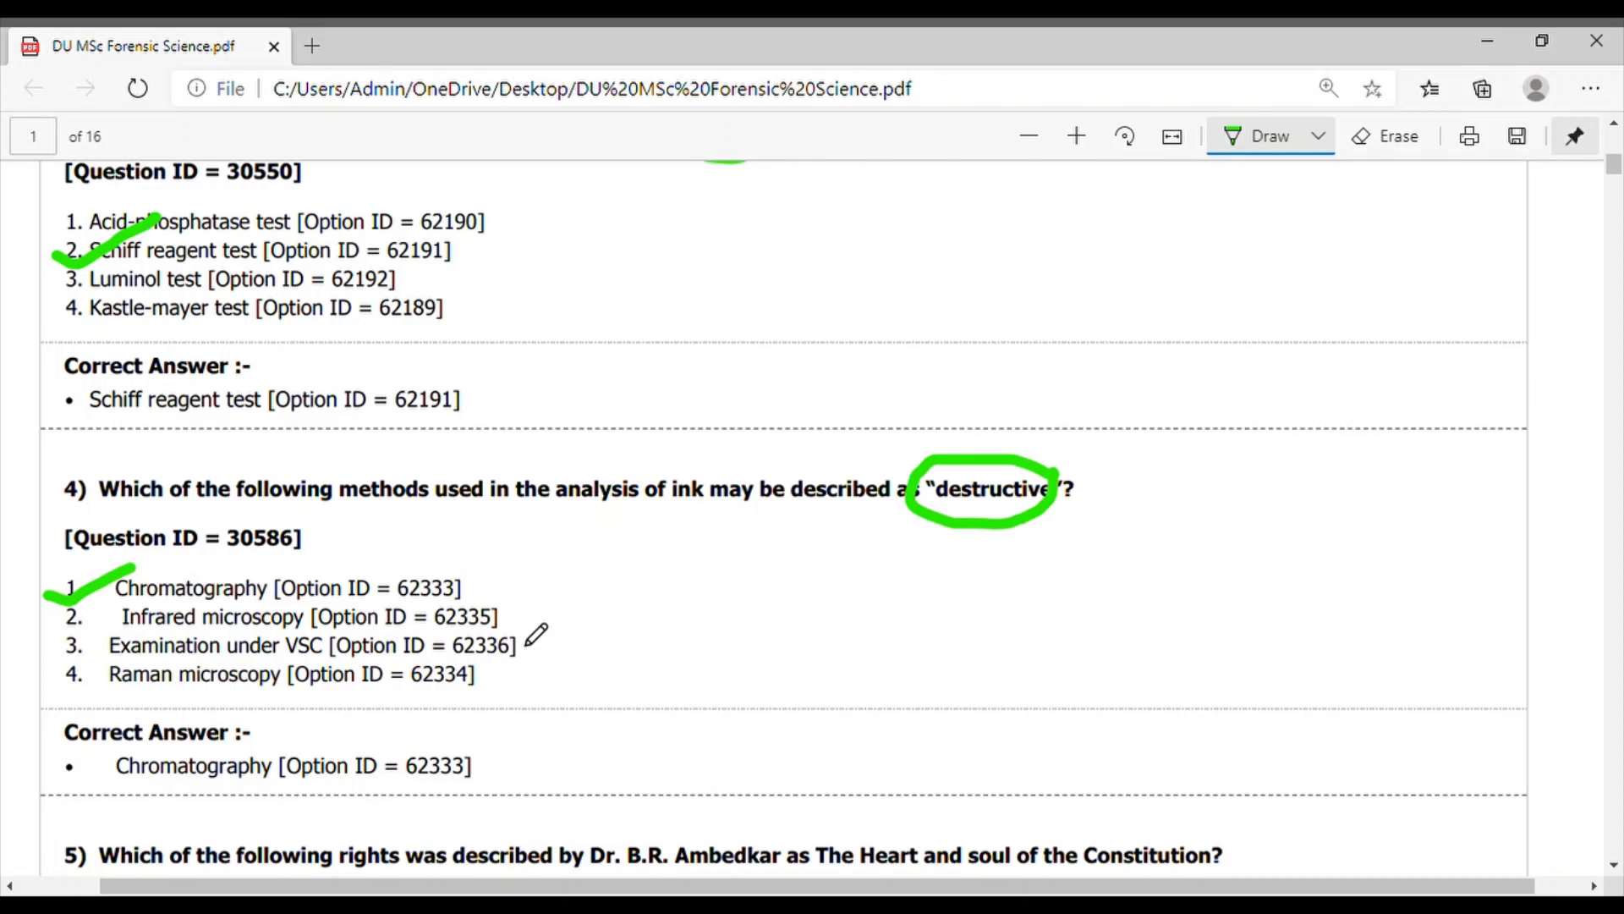
pyautogui.scroll(-2, 536, 634)
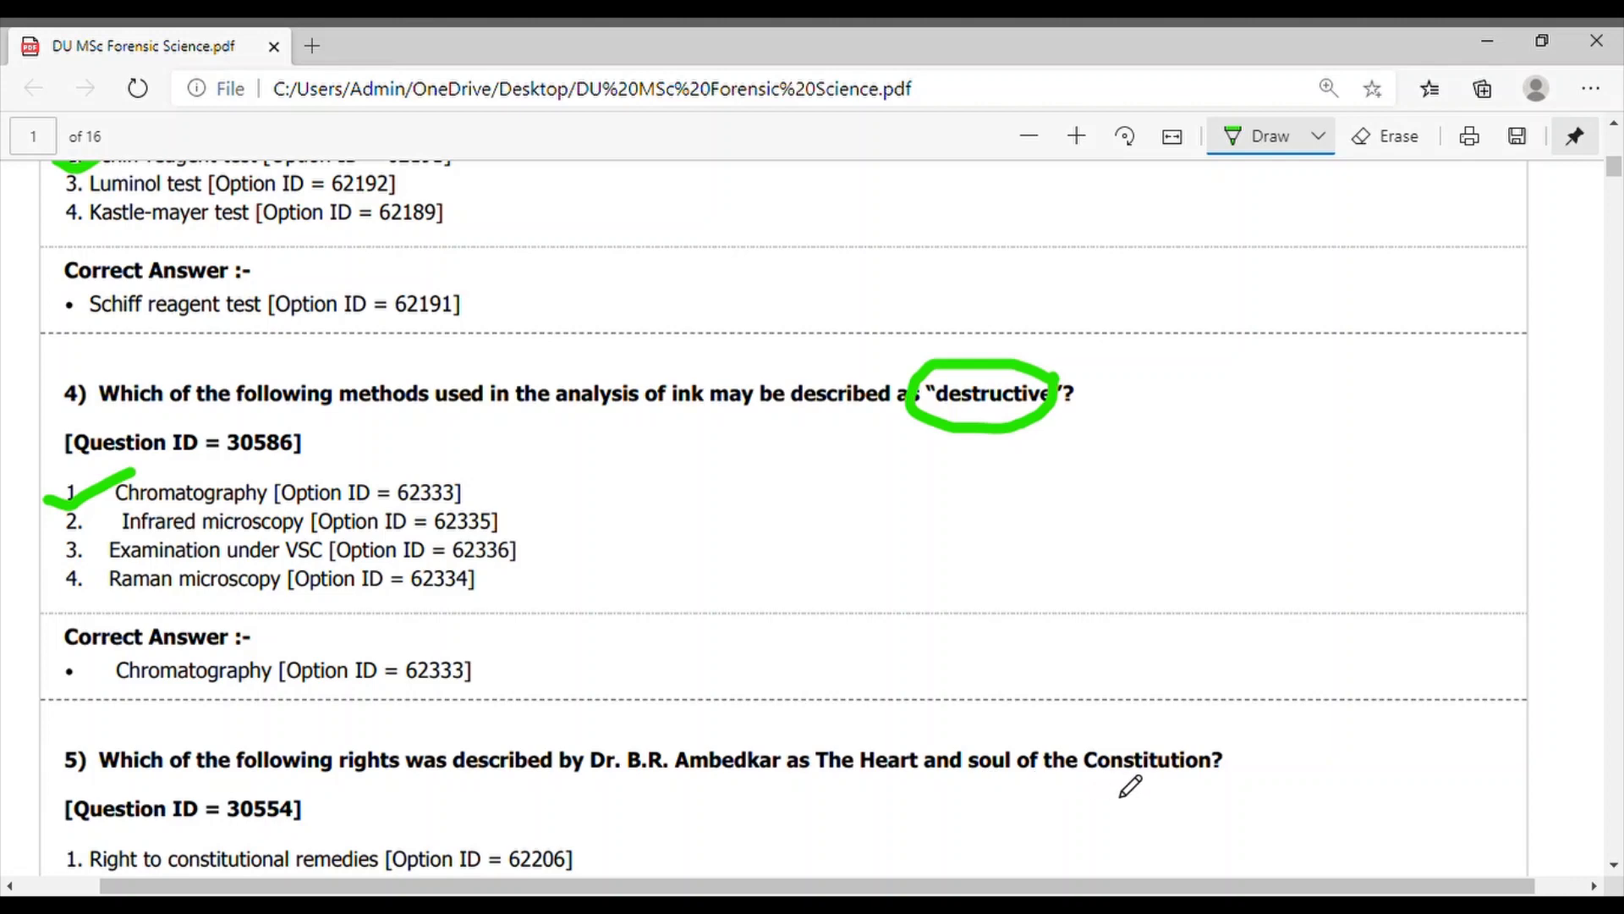
pyautogui.scroll(-2, 1130, 786)
pyautogui.scroll(-1, 1130, 787)
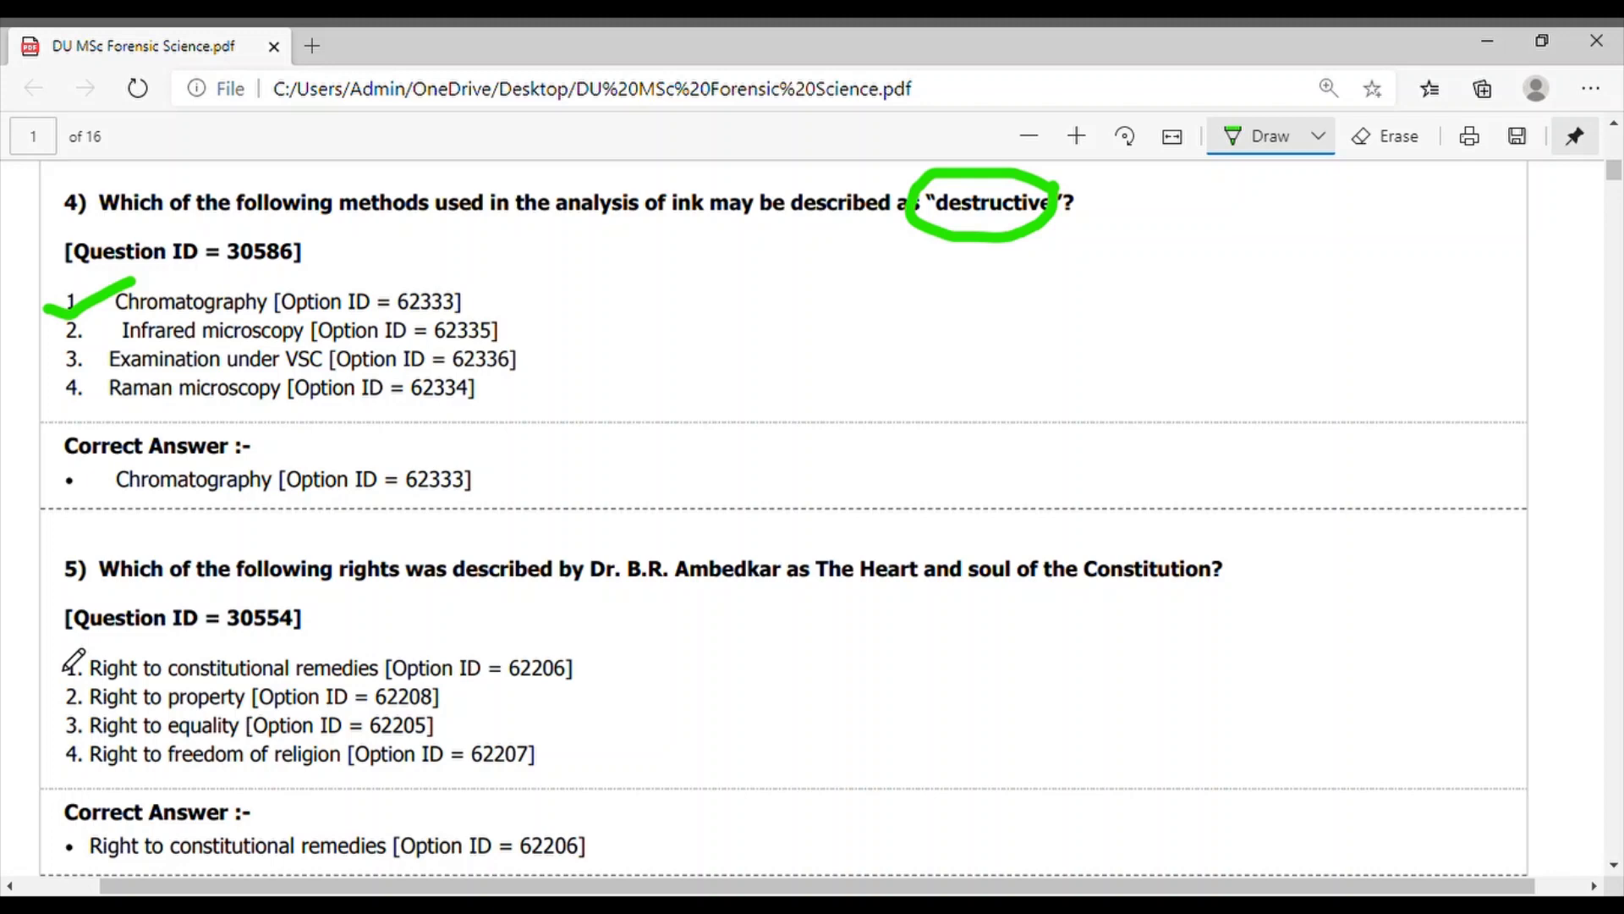
pyautogui.moveTo(66, 661); pyautogui.dragTo(255, 578)
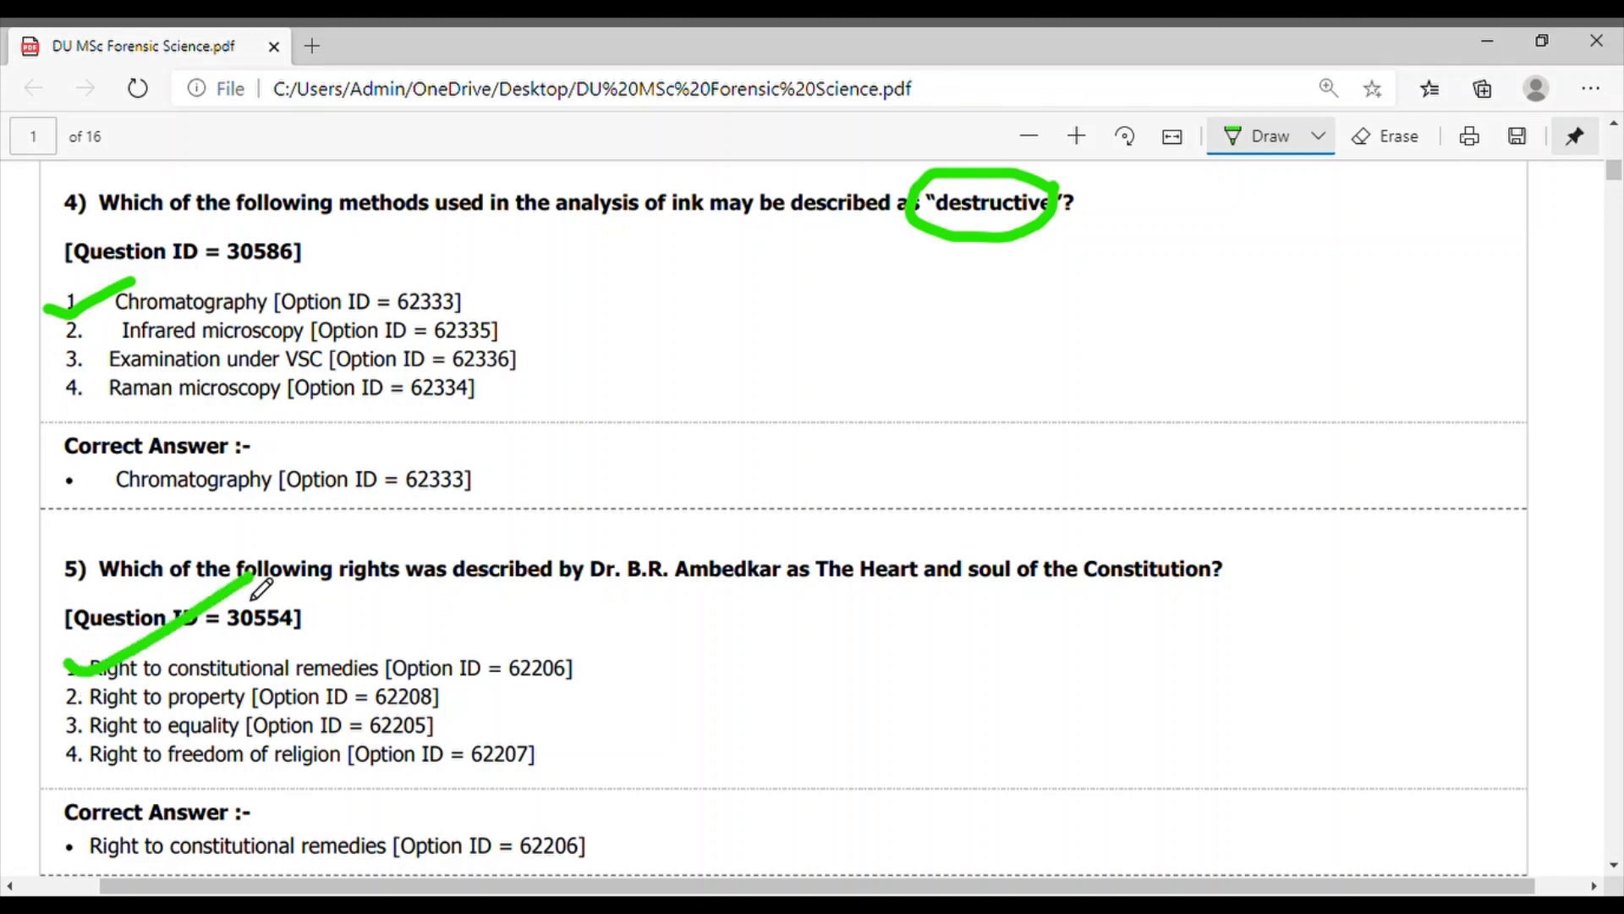
pyautogui.scroll(-2, 262, 588)
pyautogui.scroll(-1, 263, 588)
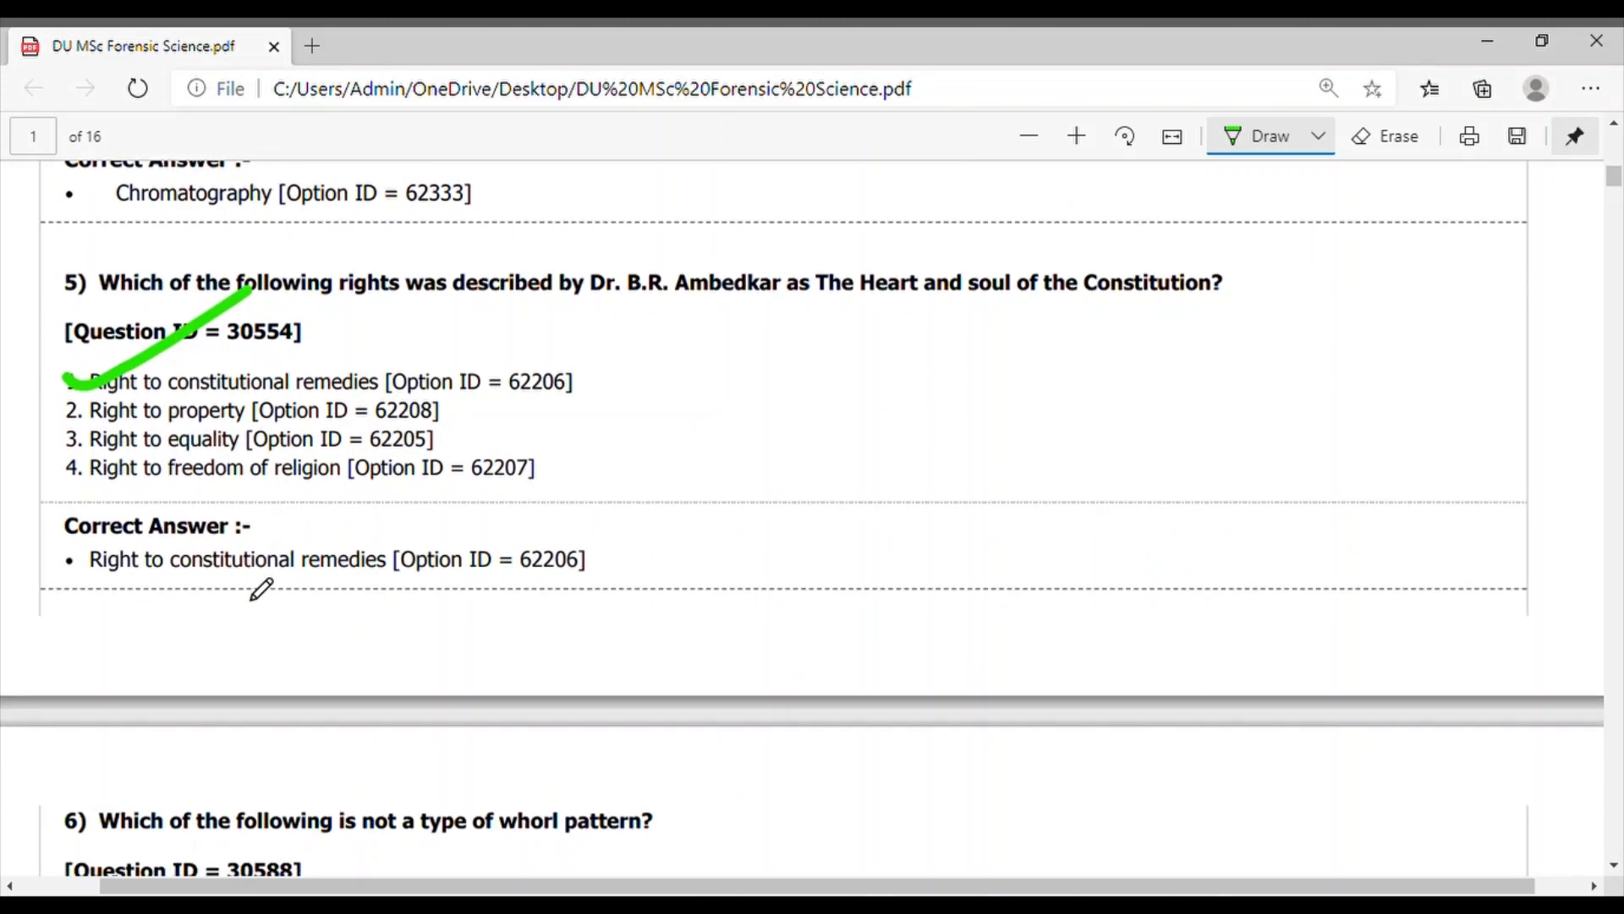
pyautogui.scroll(-1, 262, 588)
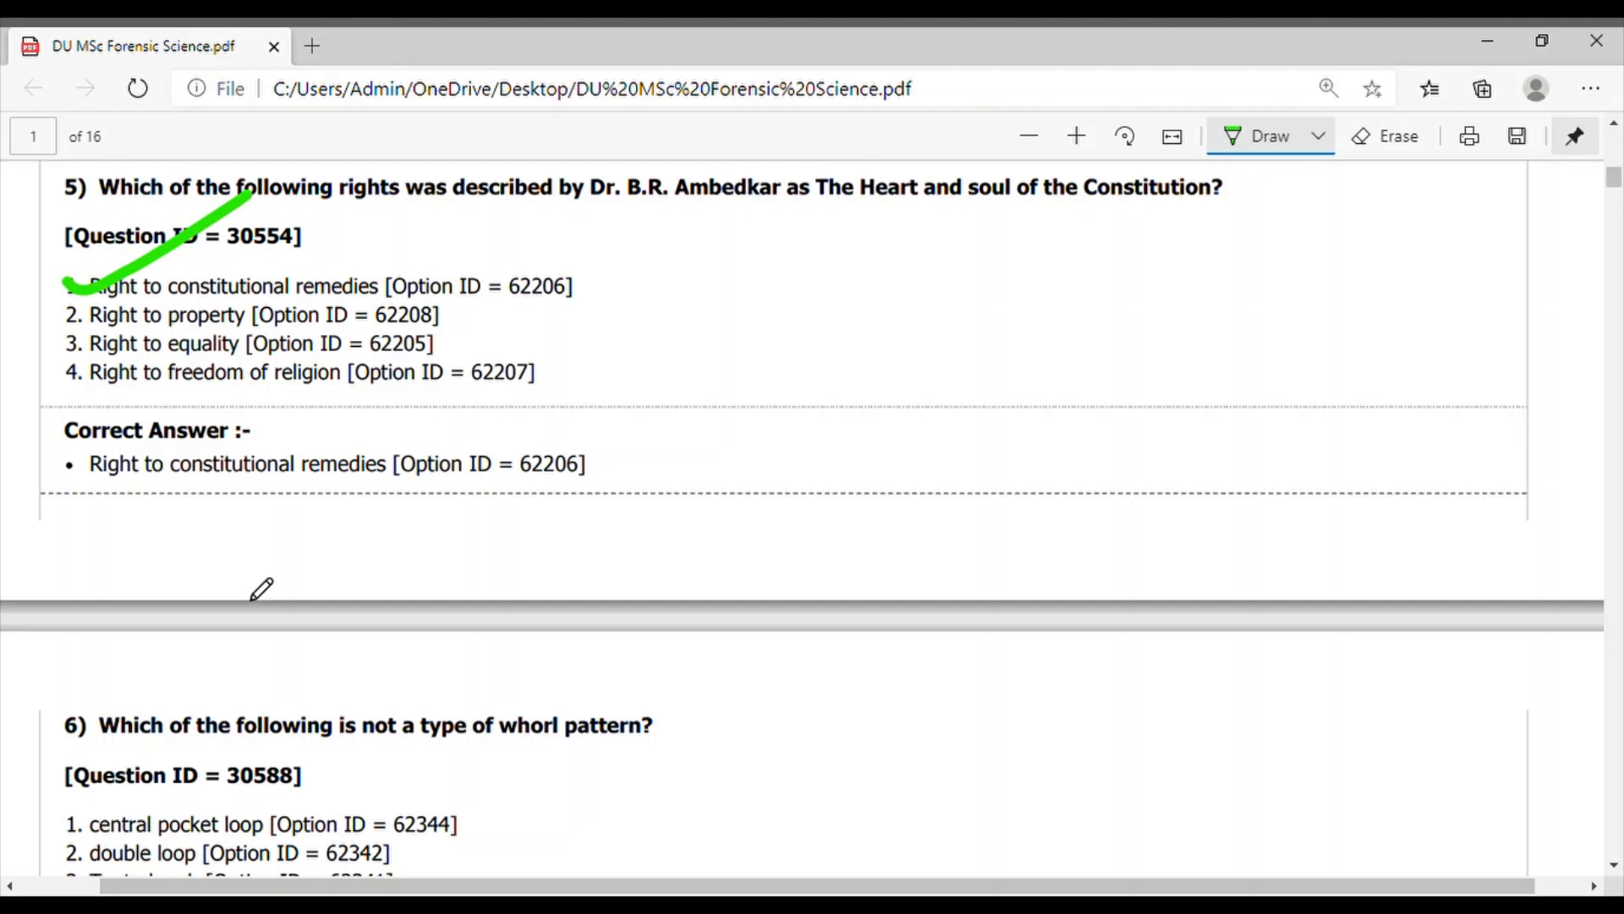
pyautogui.scroll(-1, 263, 587)
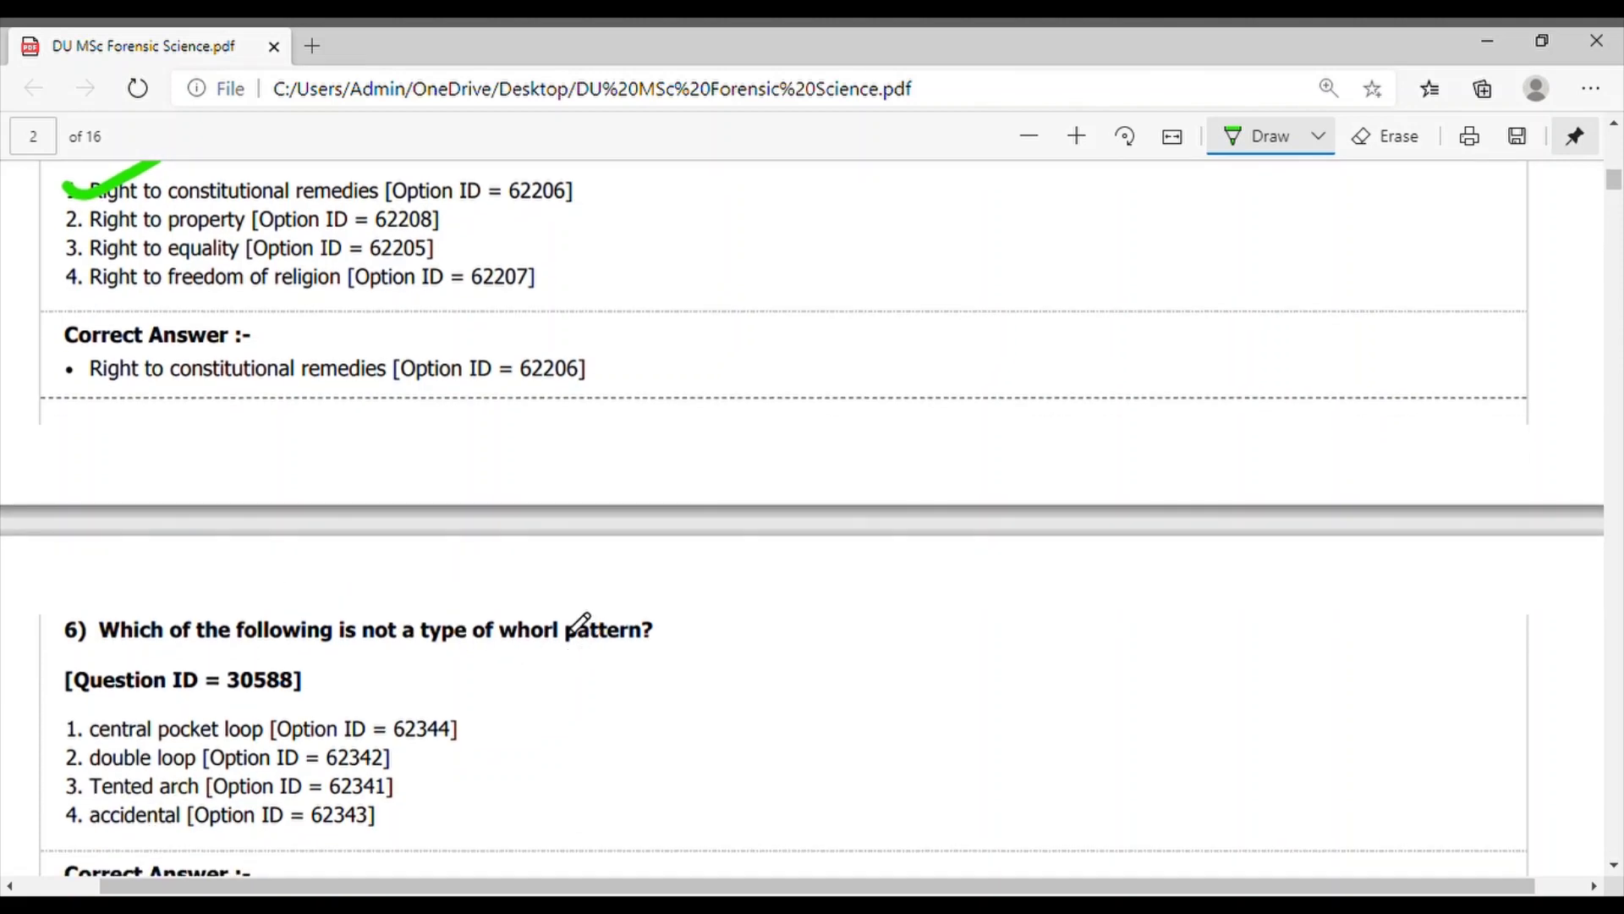
# Circle 'whorl' and tick Tented arch in question 6, then mark all four options of question 7
pyautogui.moveTo(568, 633); pyautogui.dragTo(558, 631)
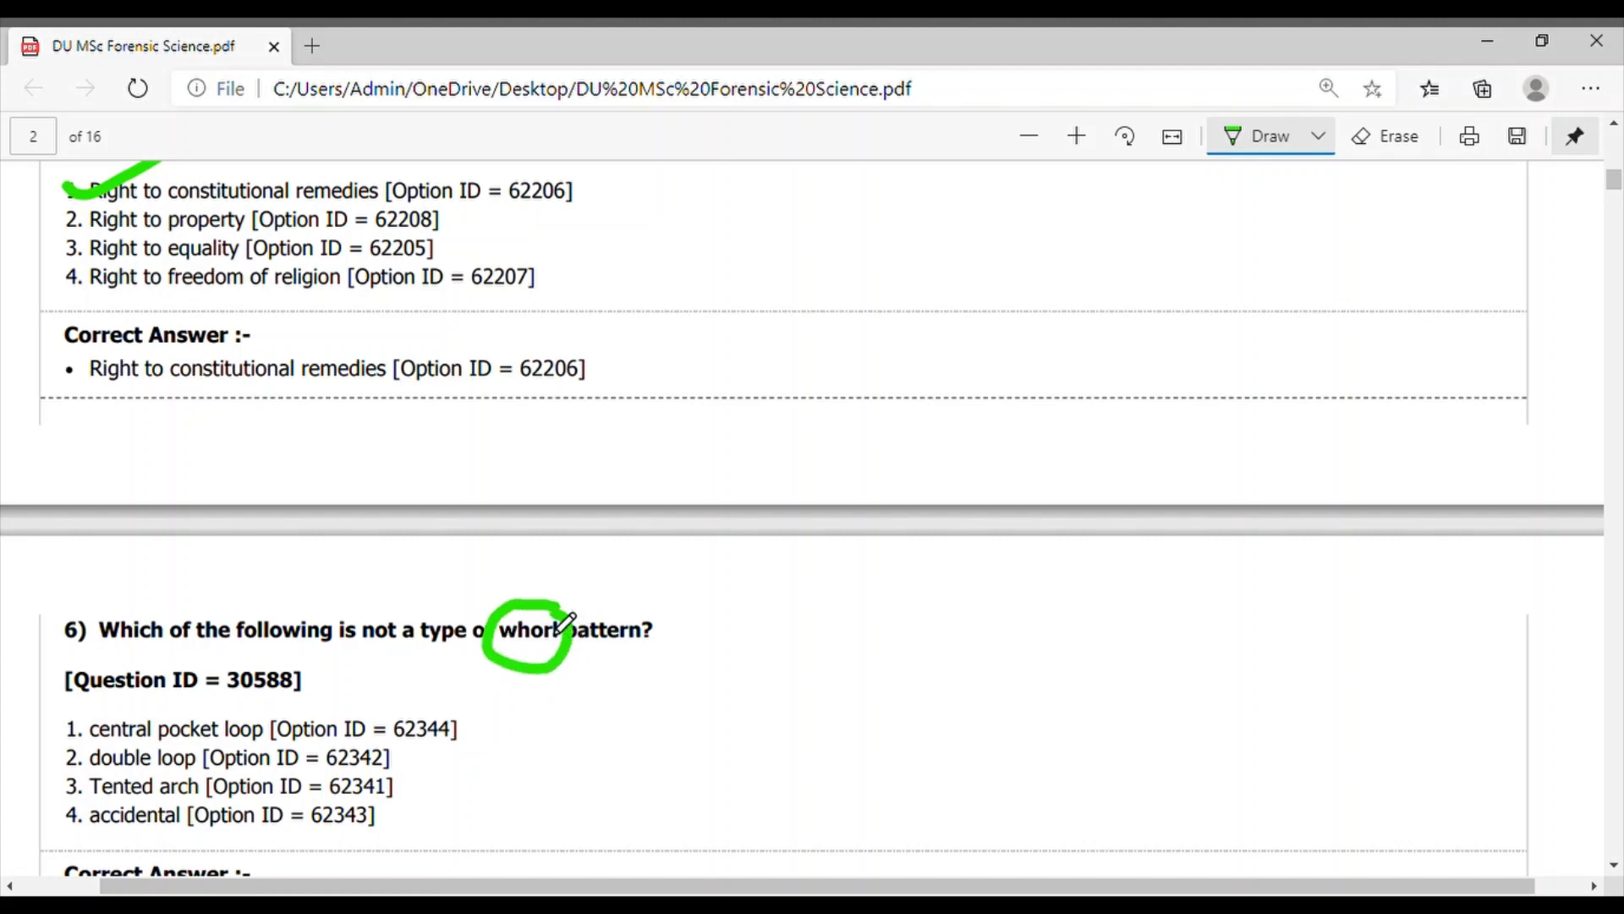
pyautogui.scroll(-1, 559, 623)
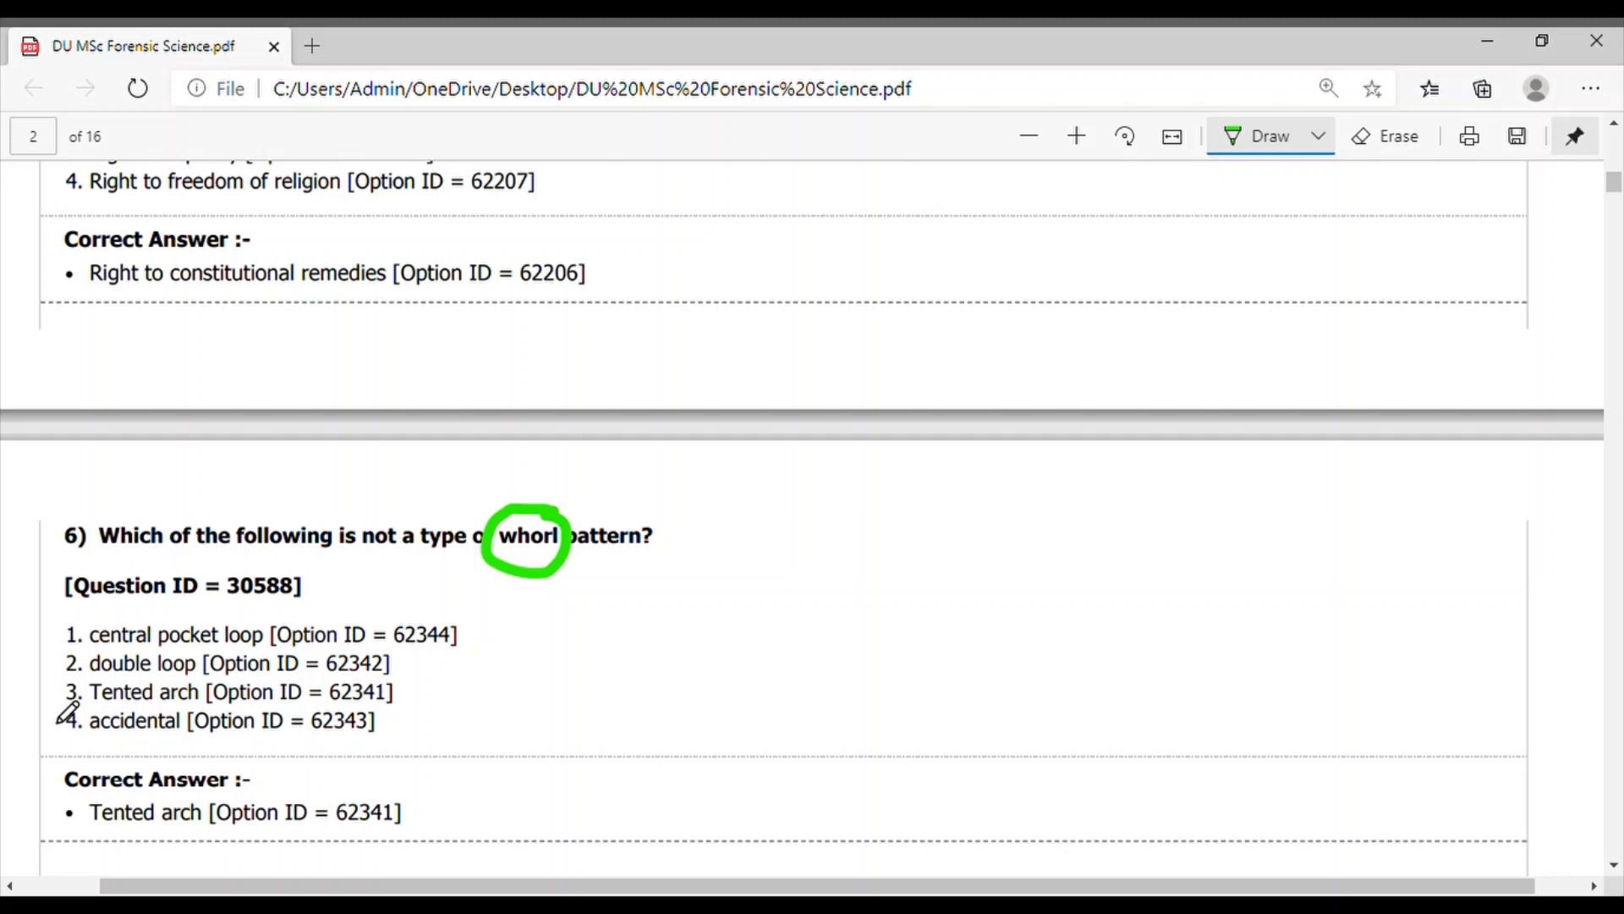
pyautogui.moveTo(46, 697); pyautogui.dragTo(117, 683)
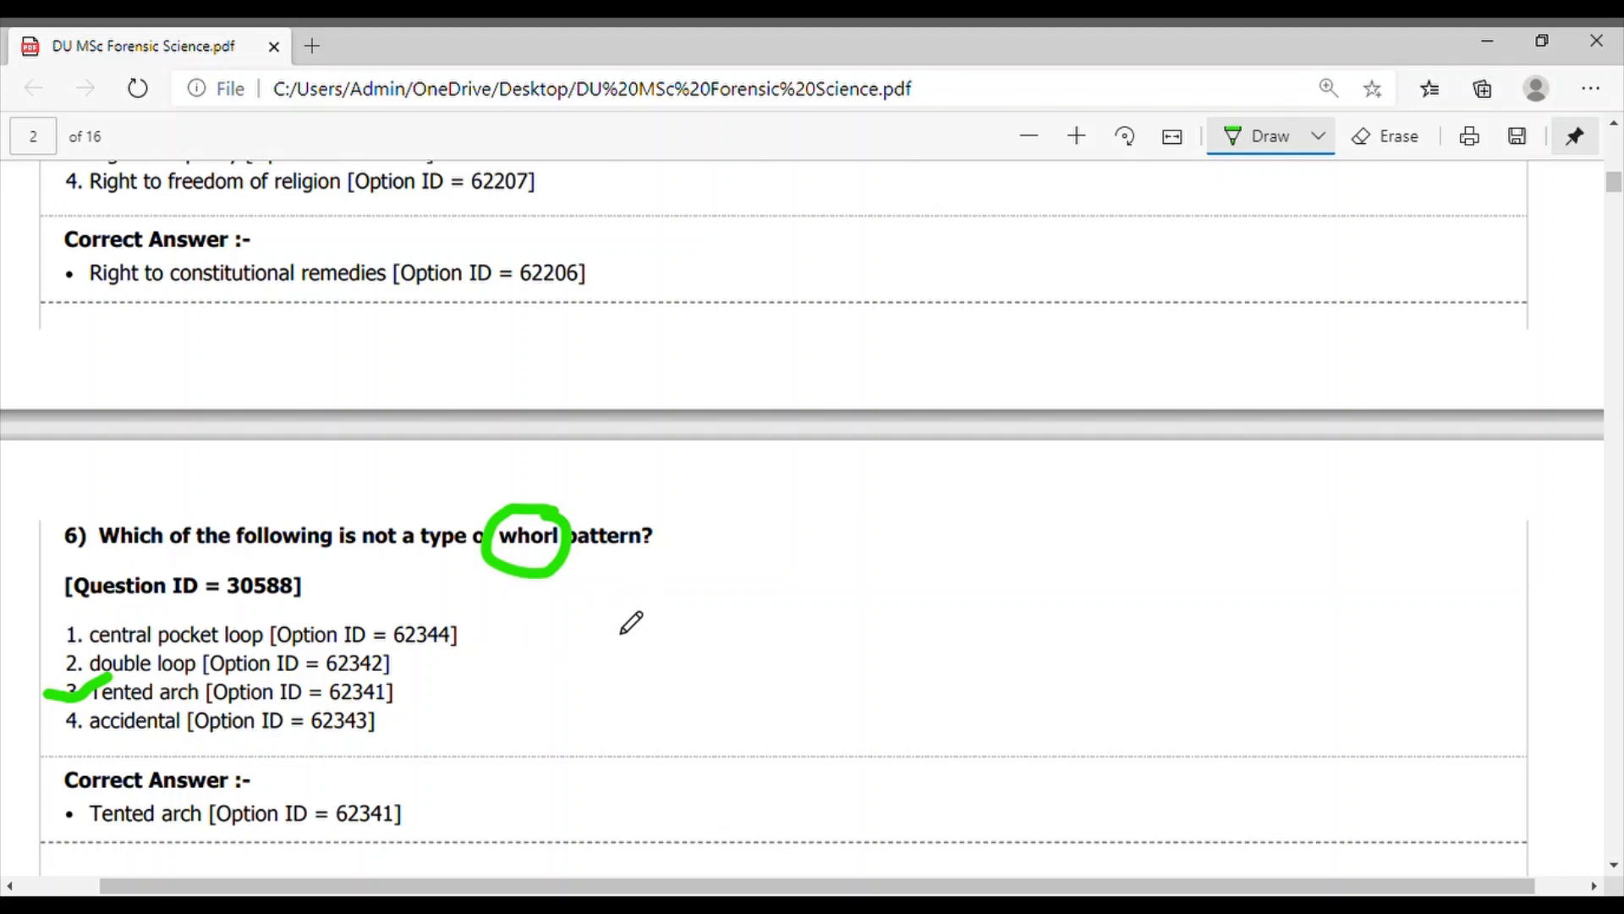
pyautogui.scroll(-2, 631, 622)
pyautogui.scroll(-1, 631, 623)
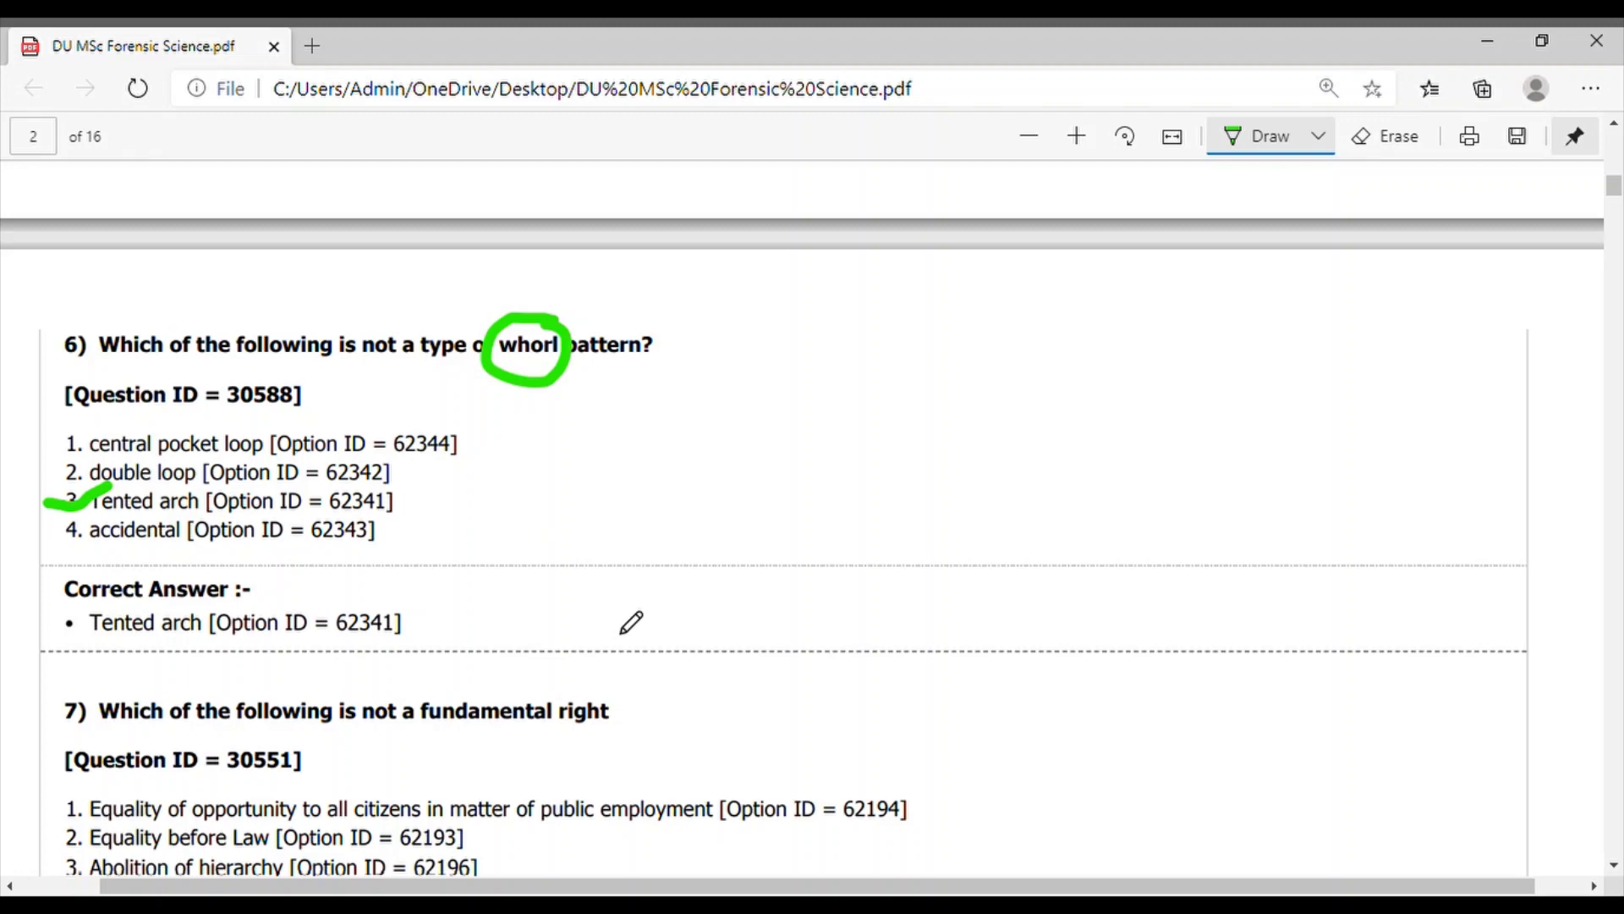
pyautogui.scroll(-1, 630, 622)
pyautogui.scroll(-1, 631, 622)
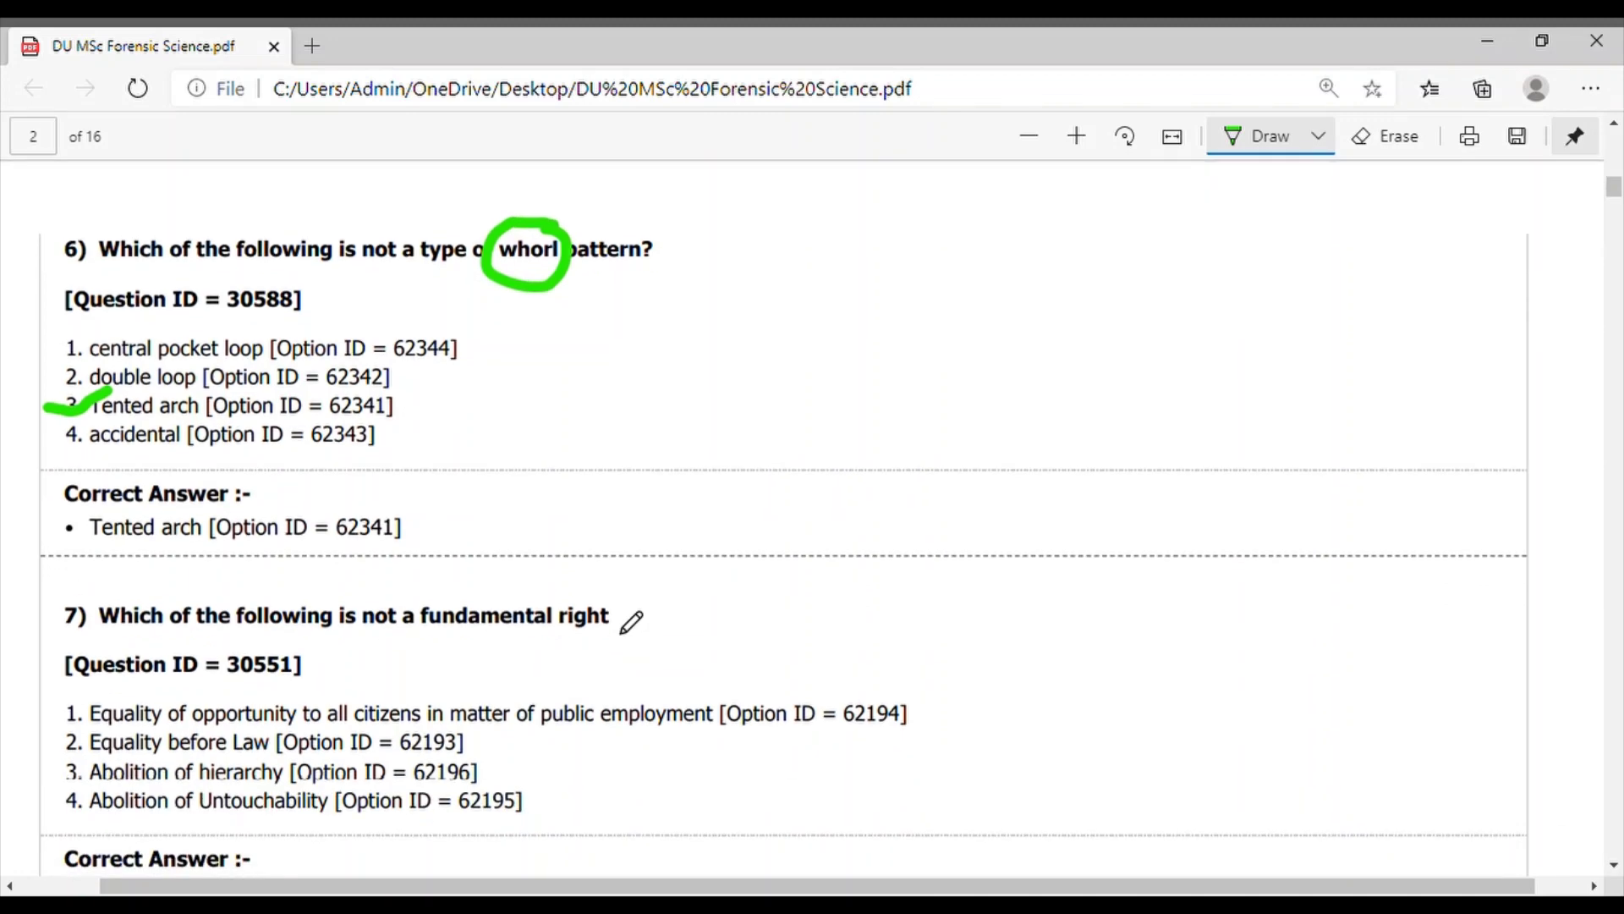
pyautogui.scroll(-1, 630, 621)
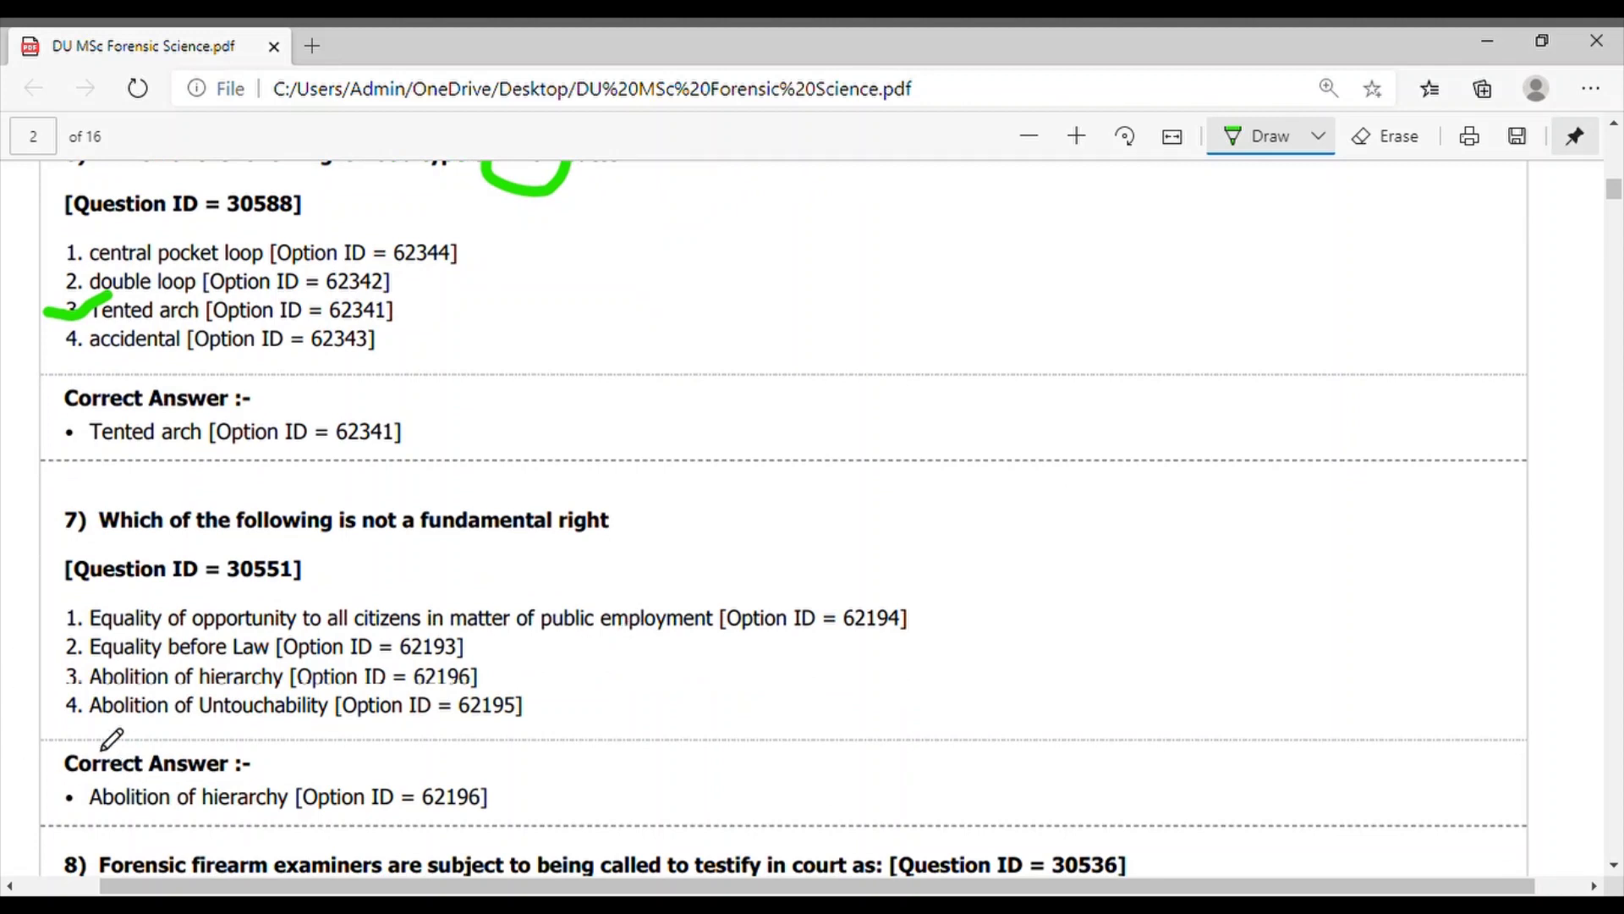
pyautogui.moveTo(54, 619); pyautogui.dragTo(119, 600)
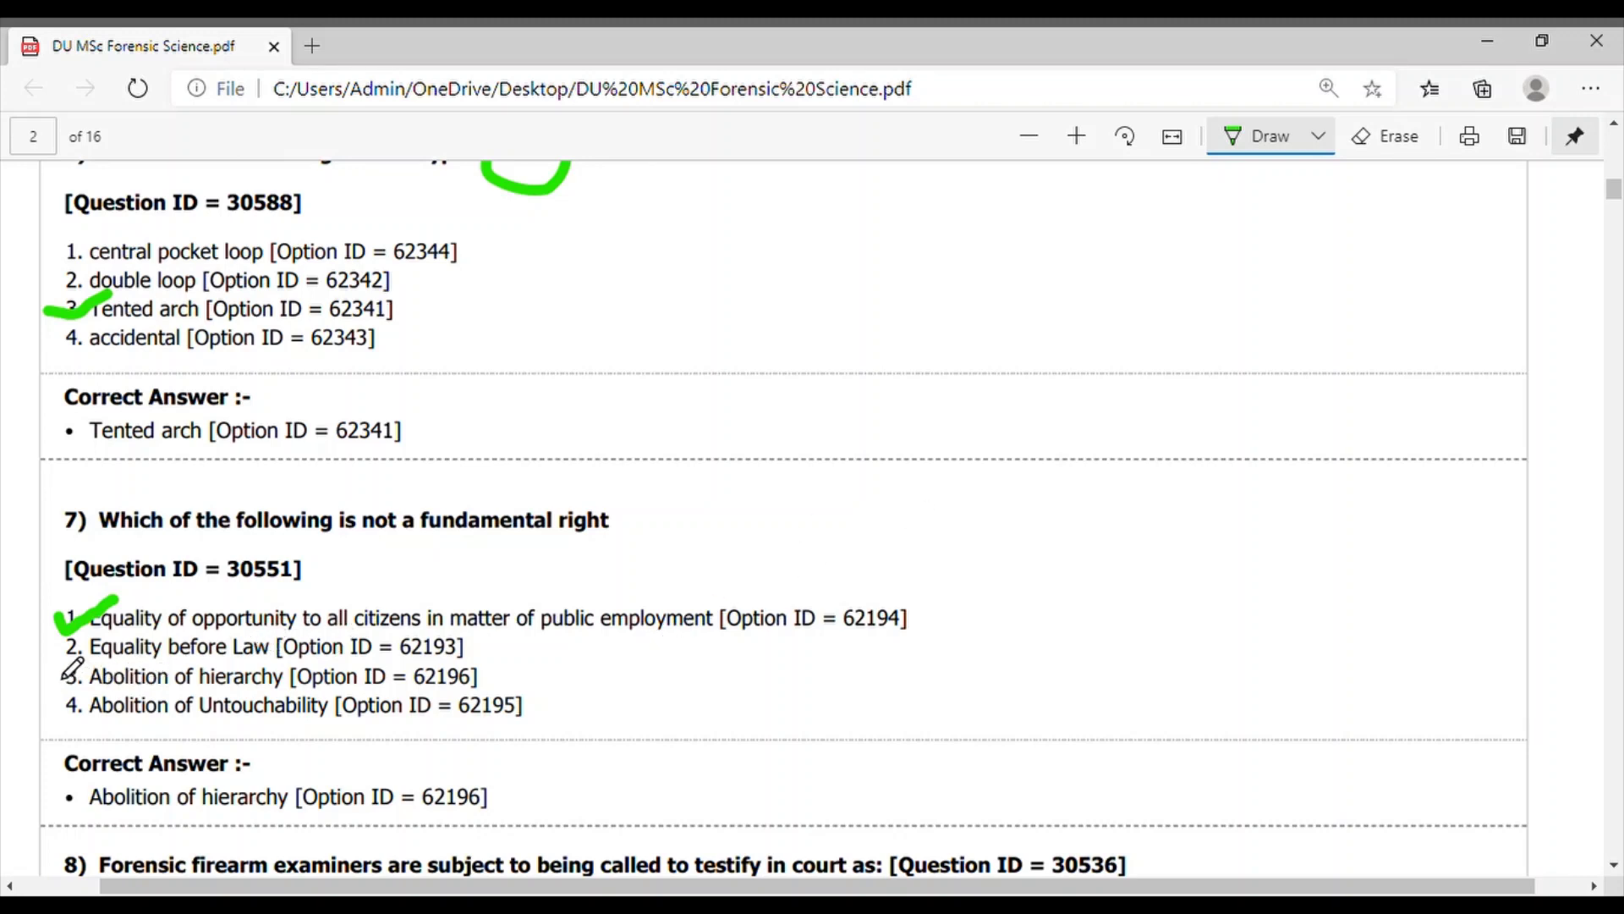
pyautogui.moveTo(56, 641); pyautogui.dragTo(123, 630)
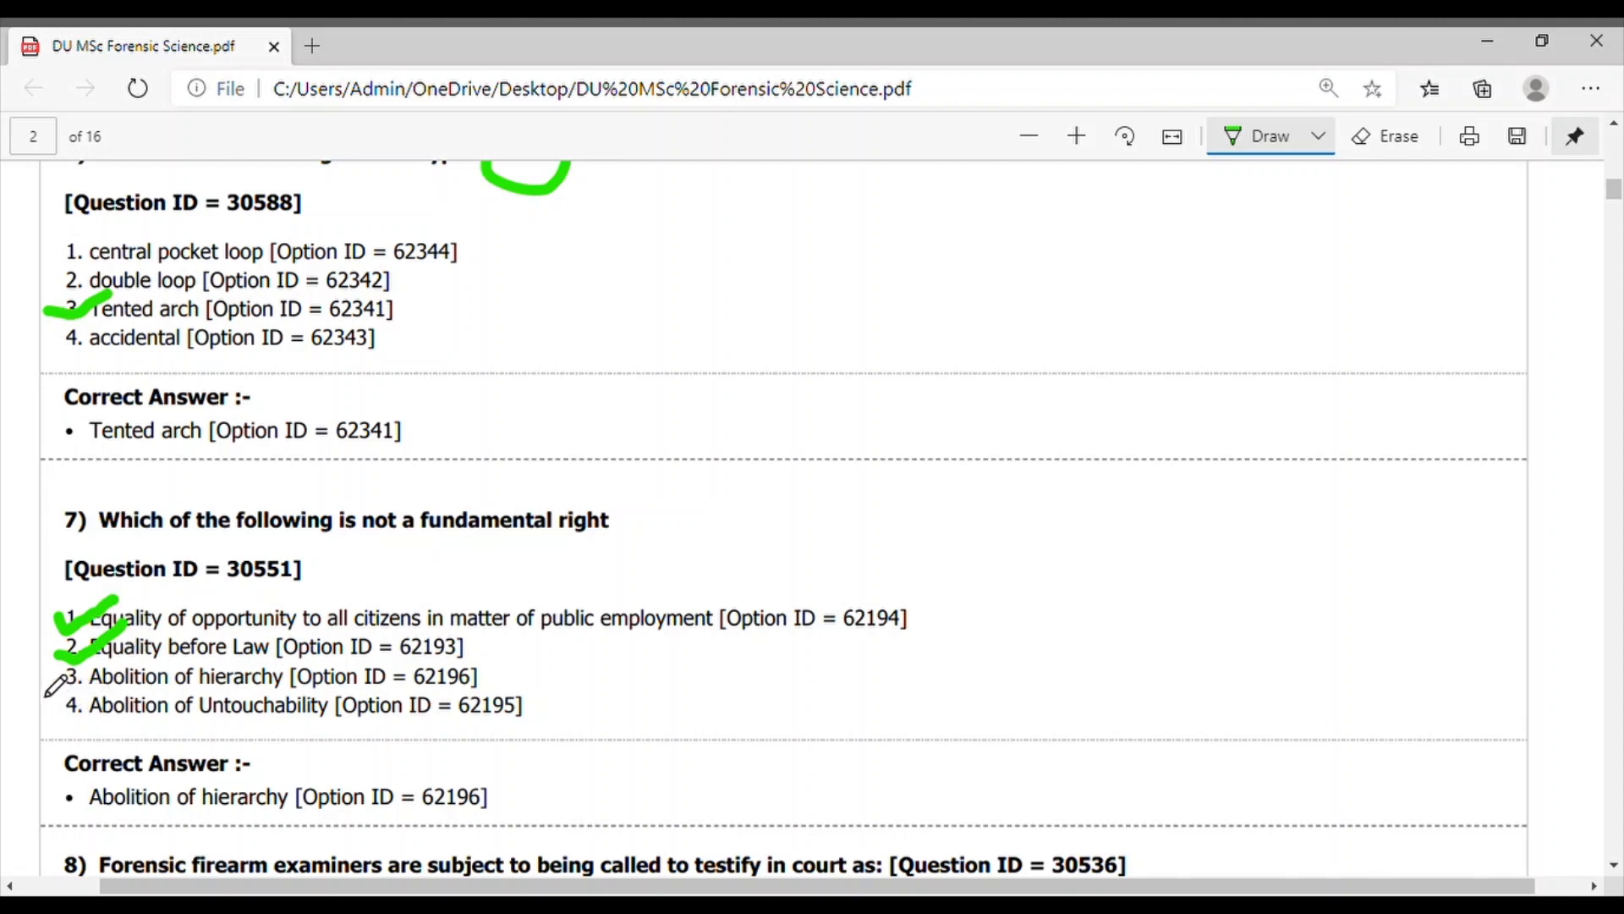
pyautogui.moveTo(46, 696)
pyautogui.mouseDown()
pyautogui.moveTo(84, 701)
pyautogui.moveTo(41, 703)
pyautogui.mouseUp()
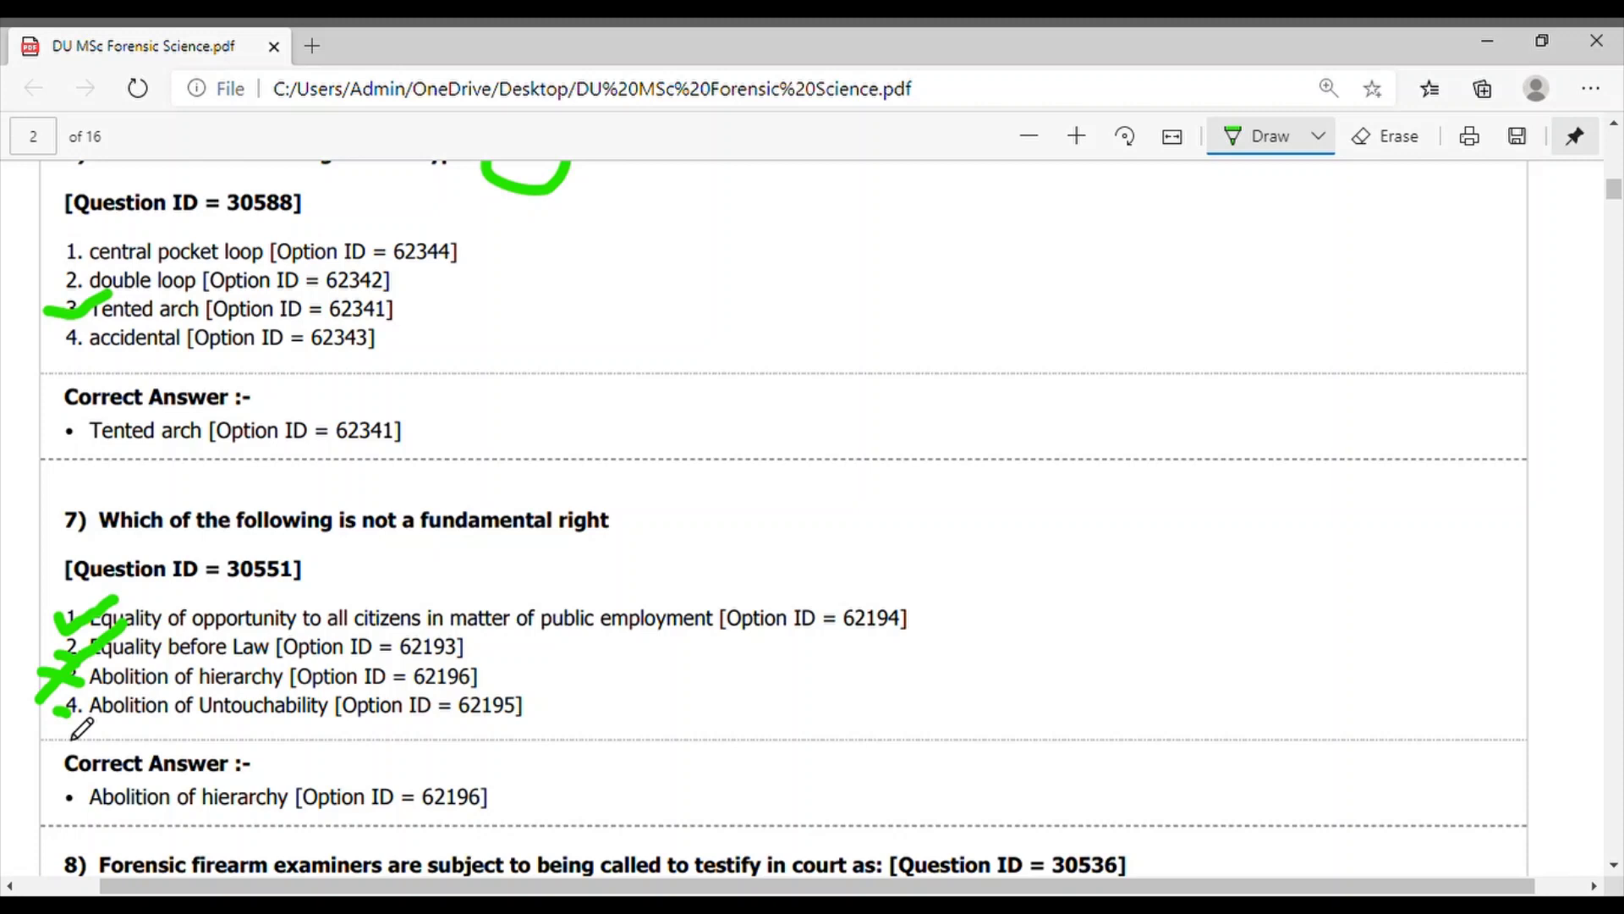
pyautogui.moveTo(54, 709); pyautogui.dragTo(118, 694)
pyautogui.scroll(-1, 666, 597)
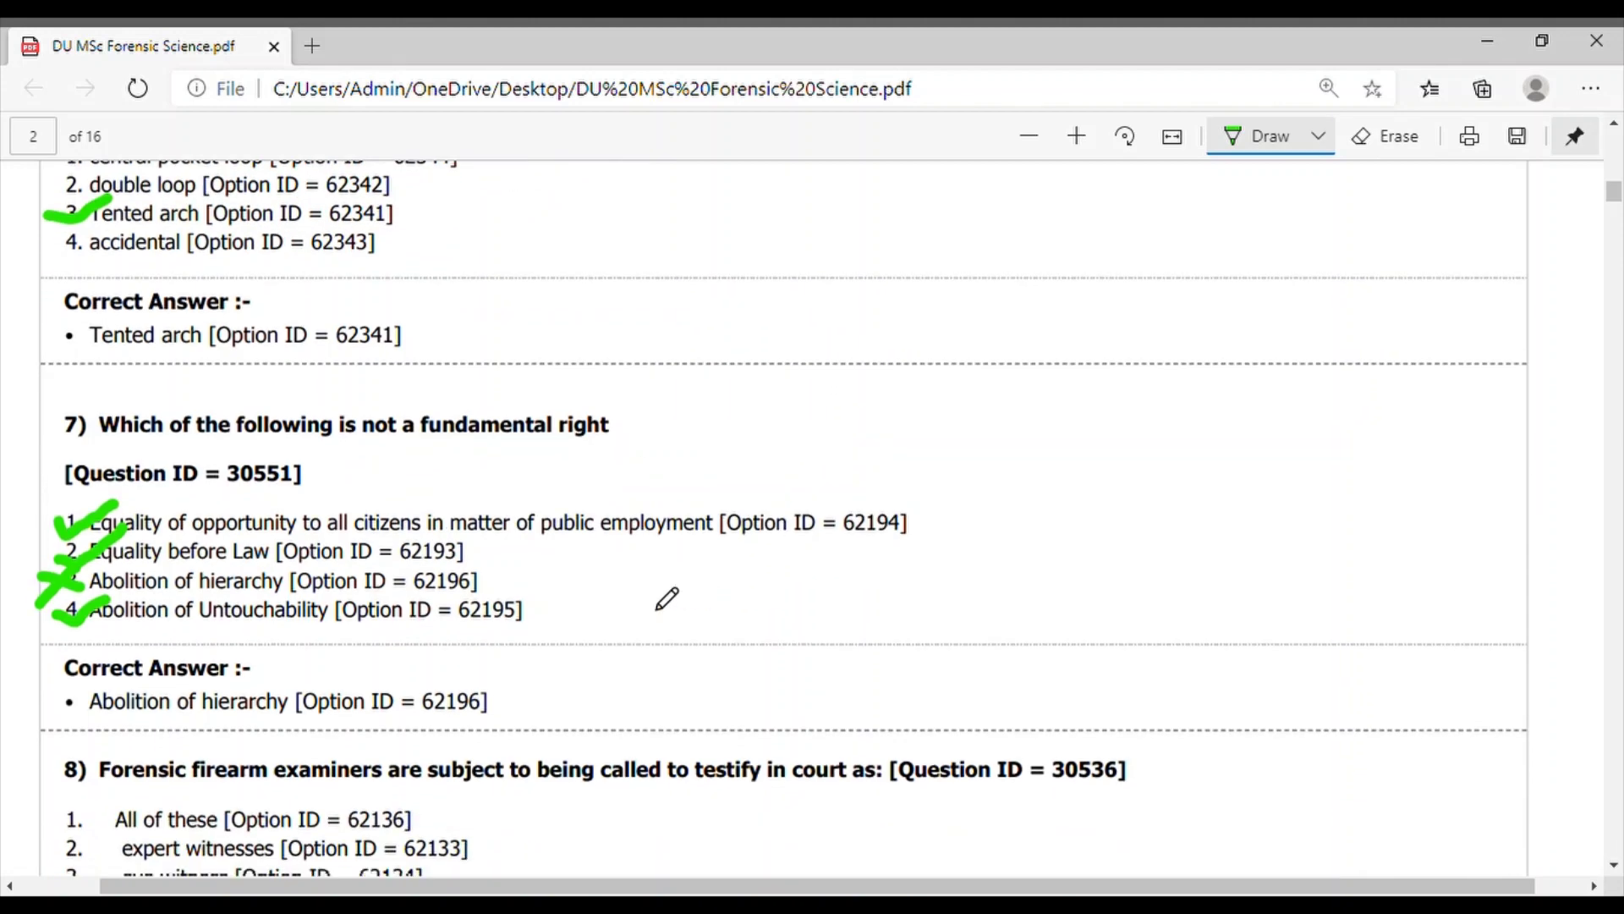
pyautogui.scroll(-1, 666, 598)
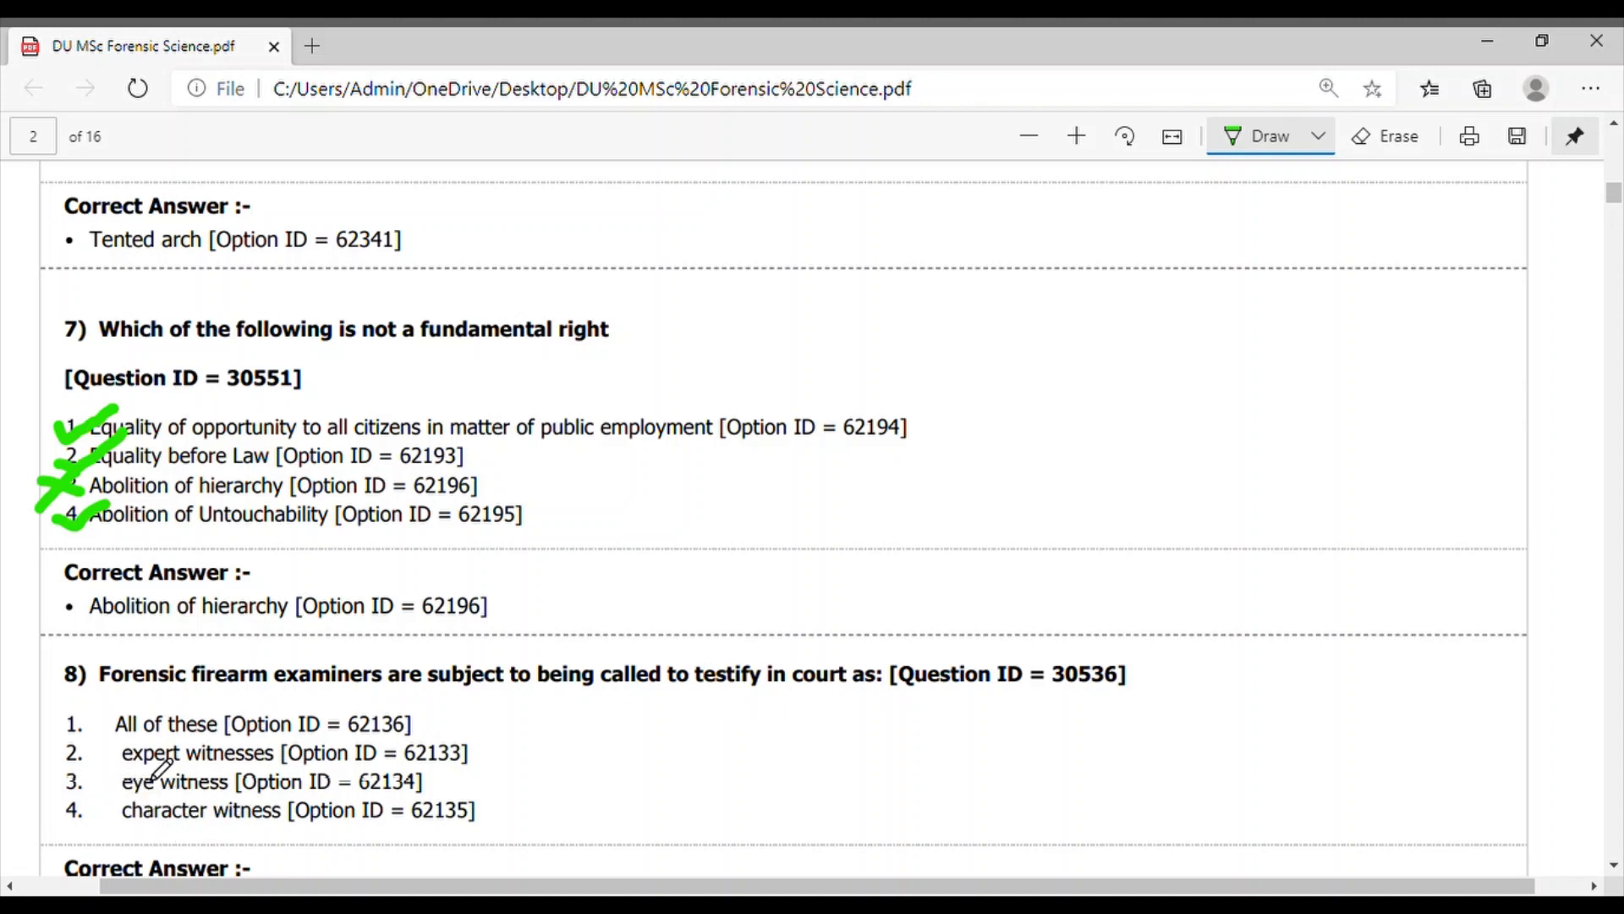
pyautogui.scroll(-1, 164, 767)
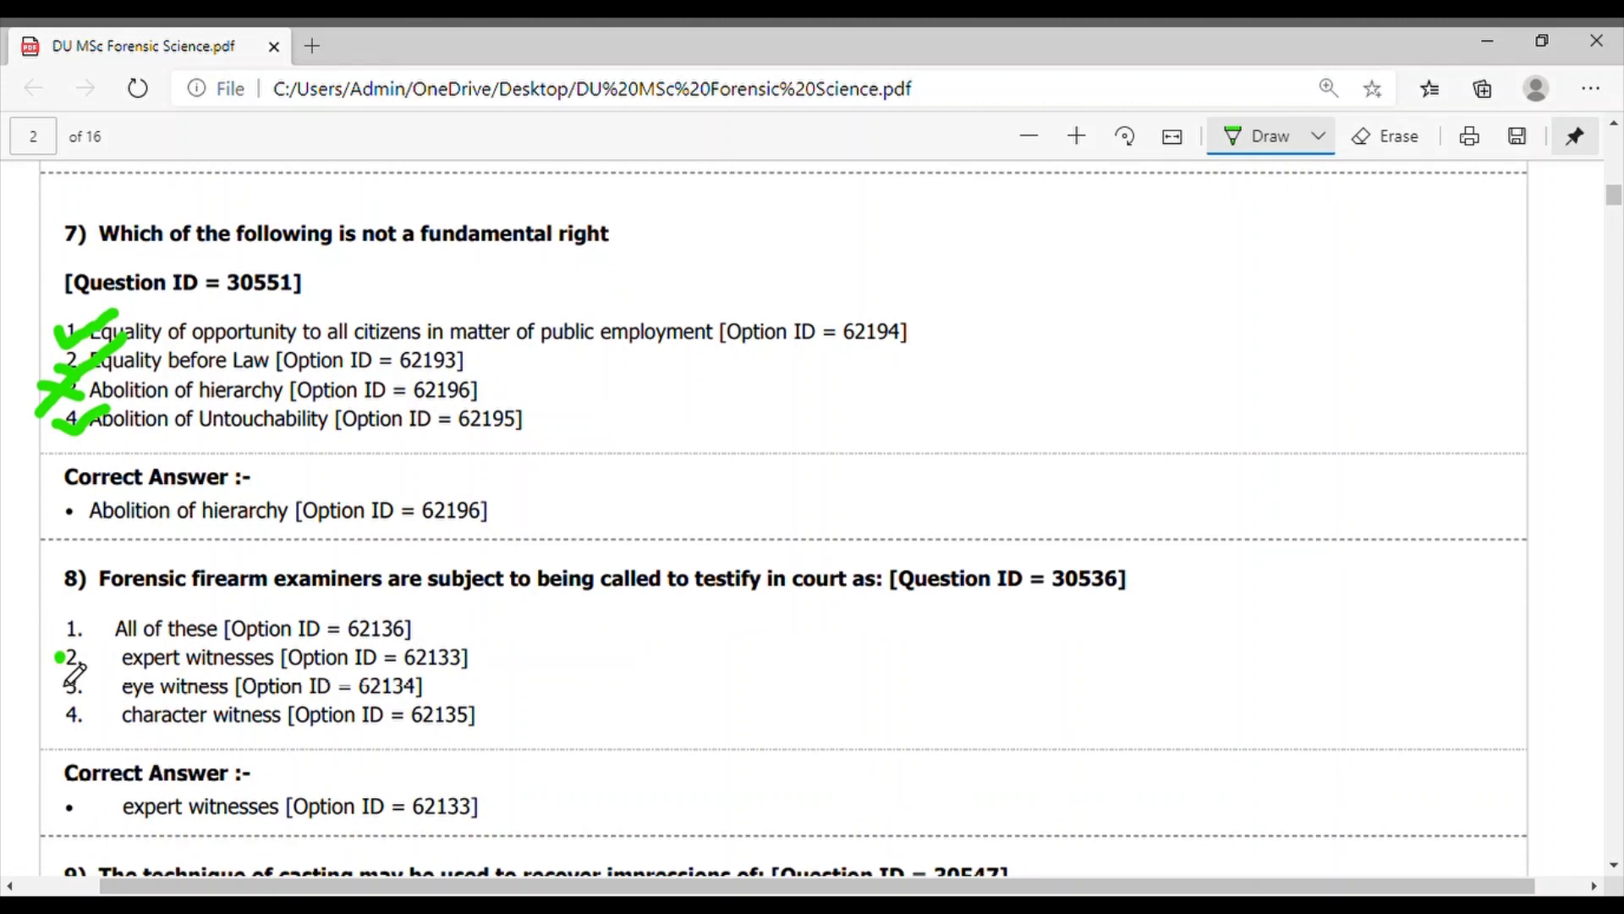
# Tick expert witnesses for question 8 and circle 'Bite marks, footwear' in question 9
pyautogui.moveTo(57, 657); pyautogui.dragTo(133, 641)
pyautogui.scroll(-2, 480, 693)
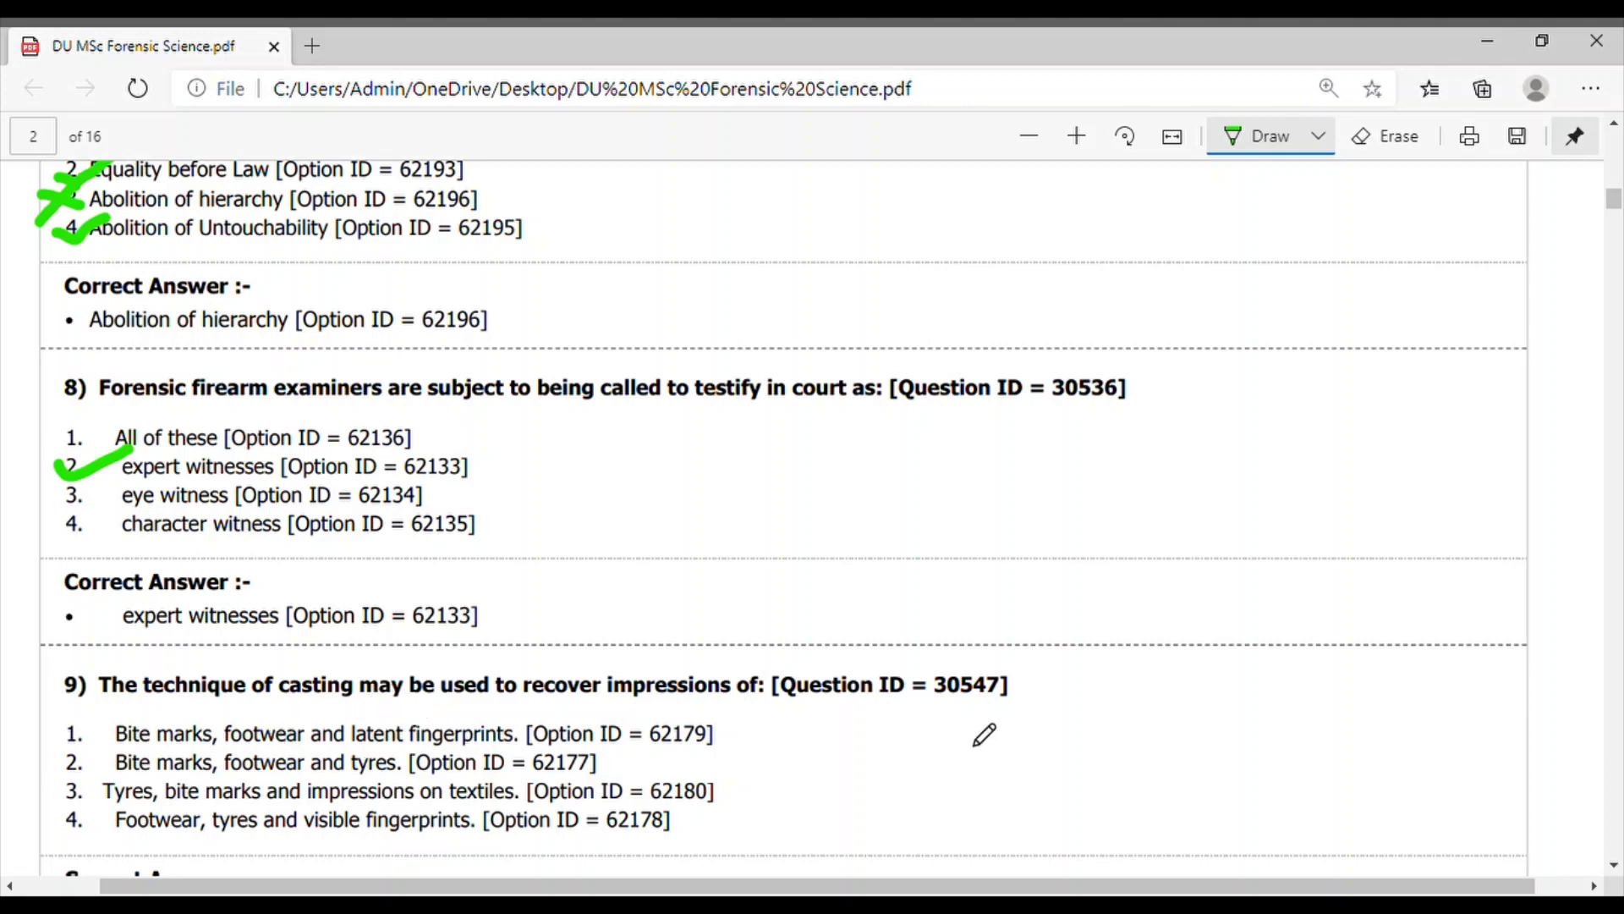
pyautogui.scroll(-1, 973, 747)
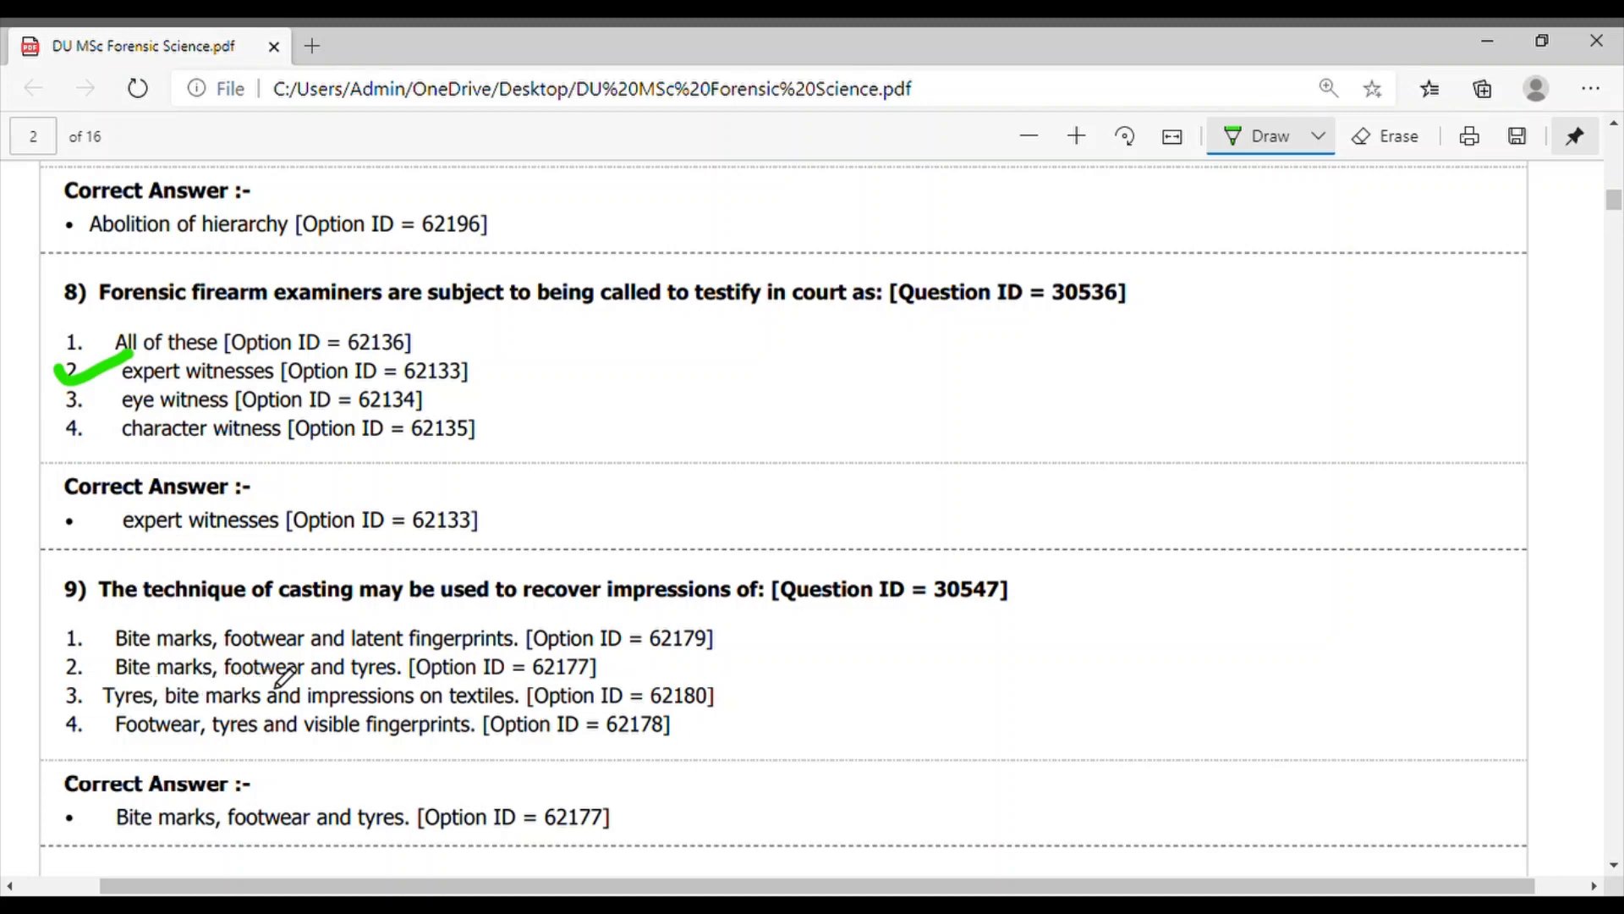
pyautogui.moveTo(178, 652)
pyautogui.mouseDown()
pyautogui.moveTo(135, 662)
pyautogui.moveTo(226, 663)
pyautogui.mouseUp()
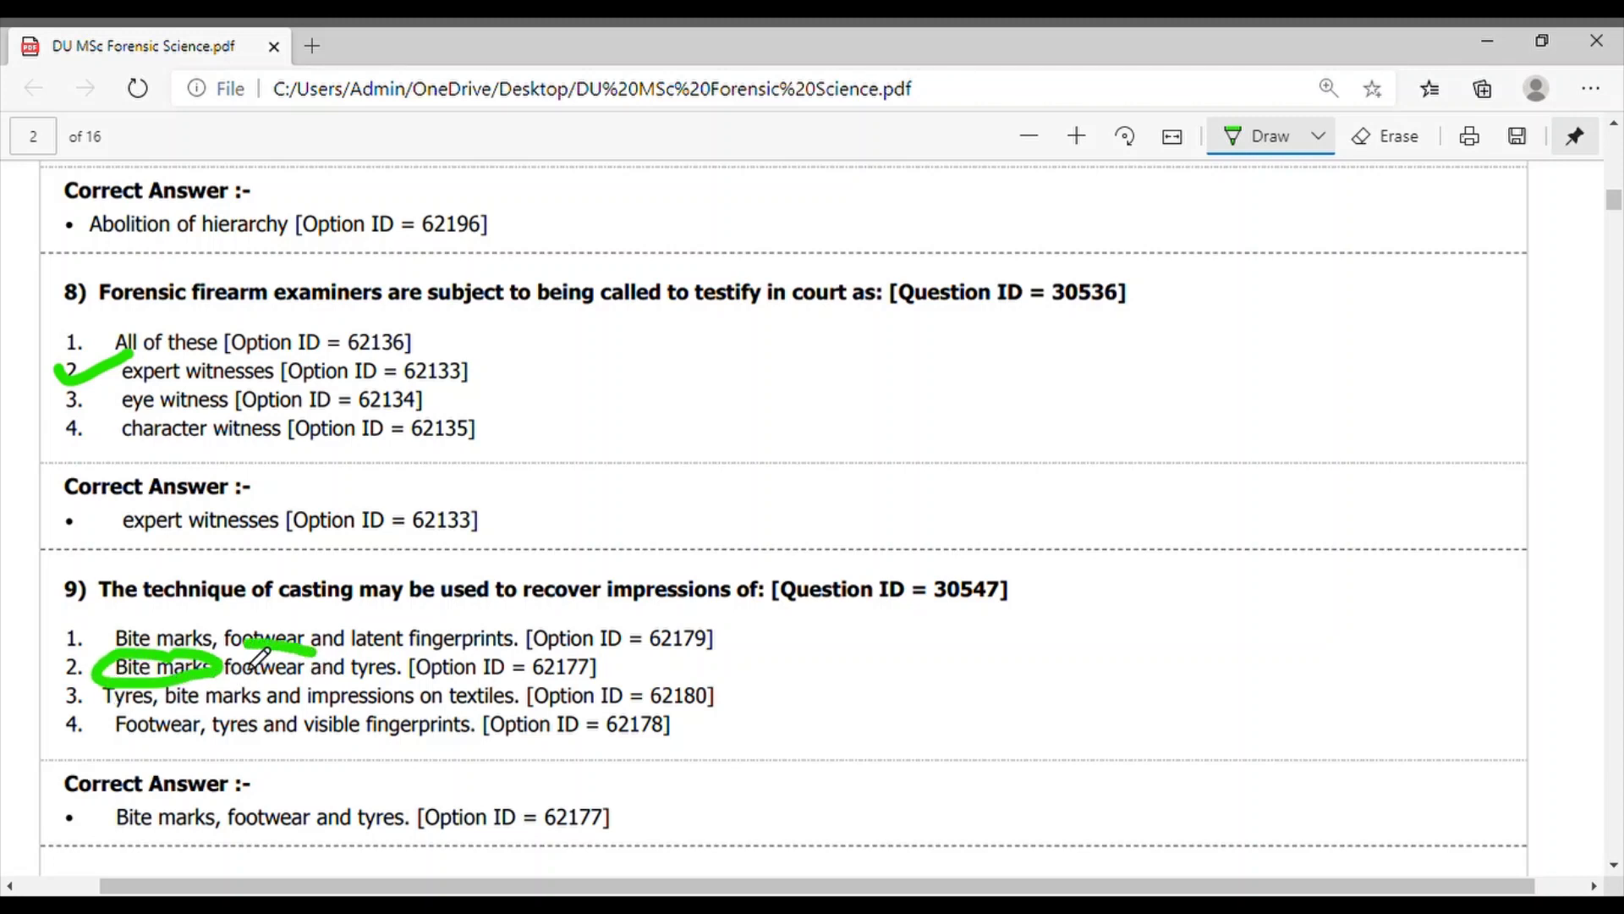
pyautogui.scroll(-1, 371, 684)
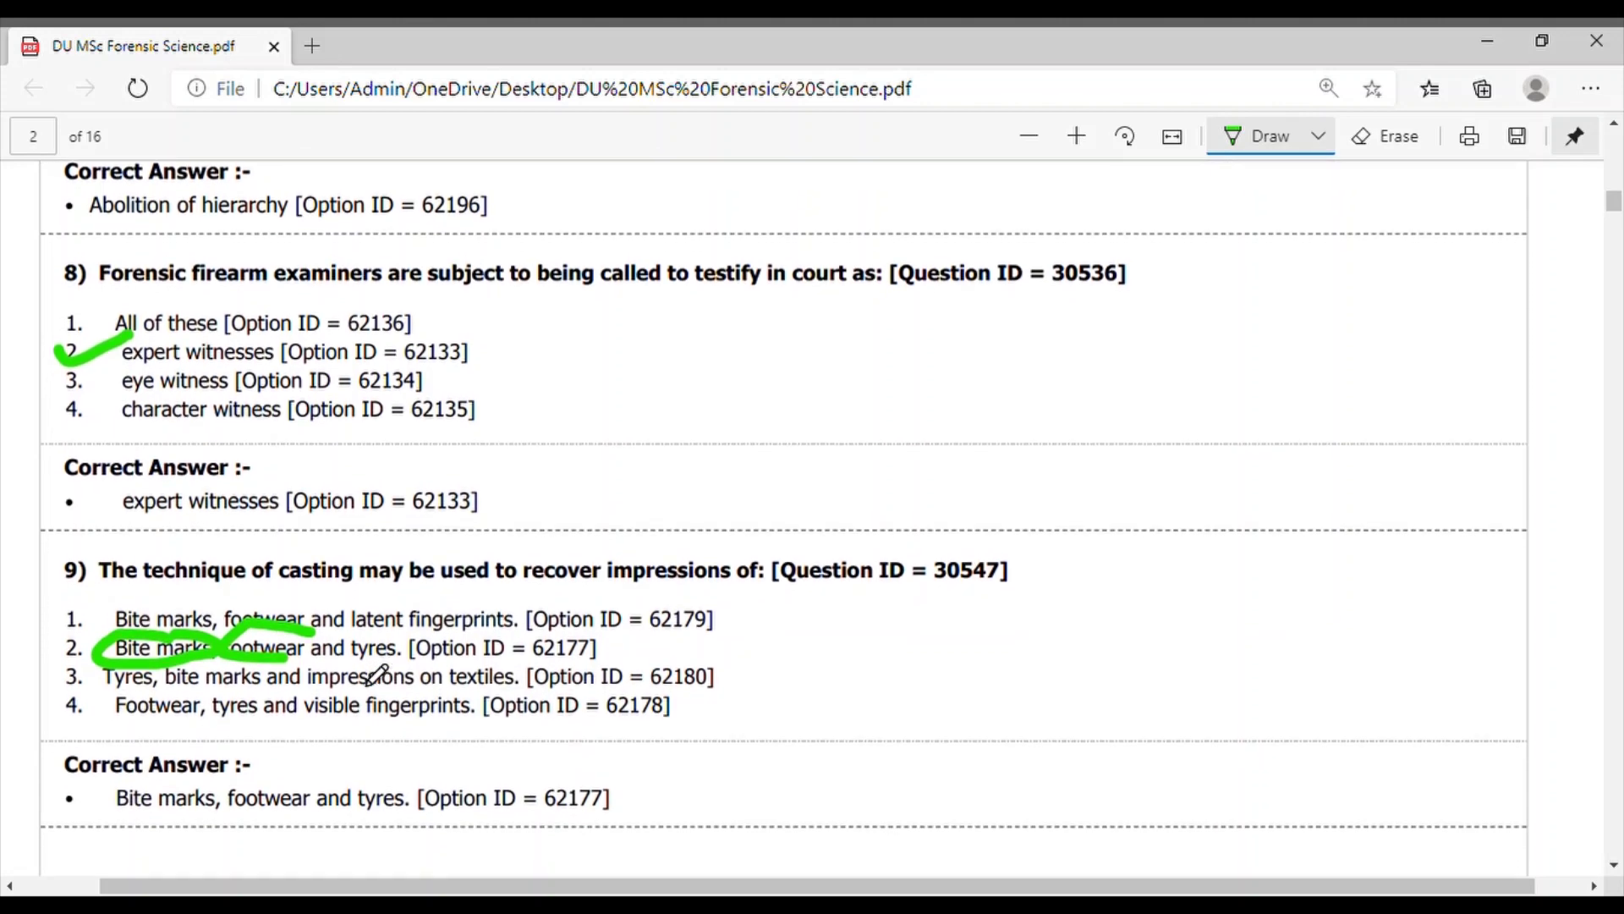
pyautogui.scroll(-3, 374, 674)
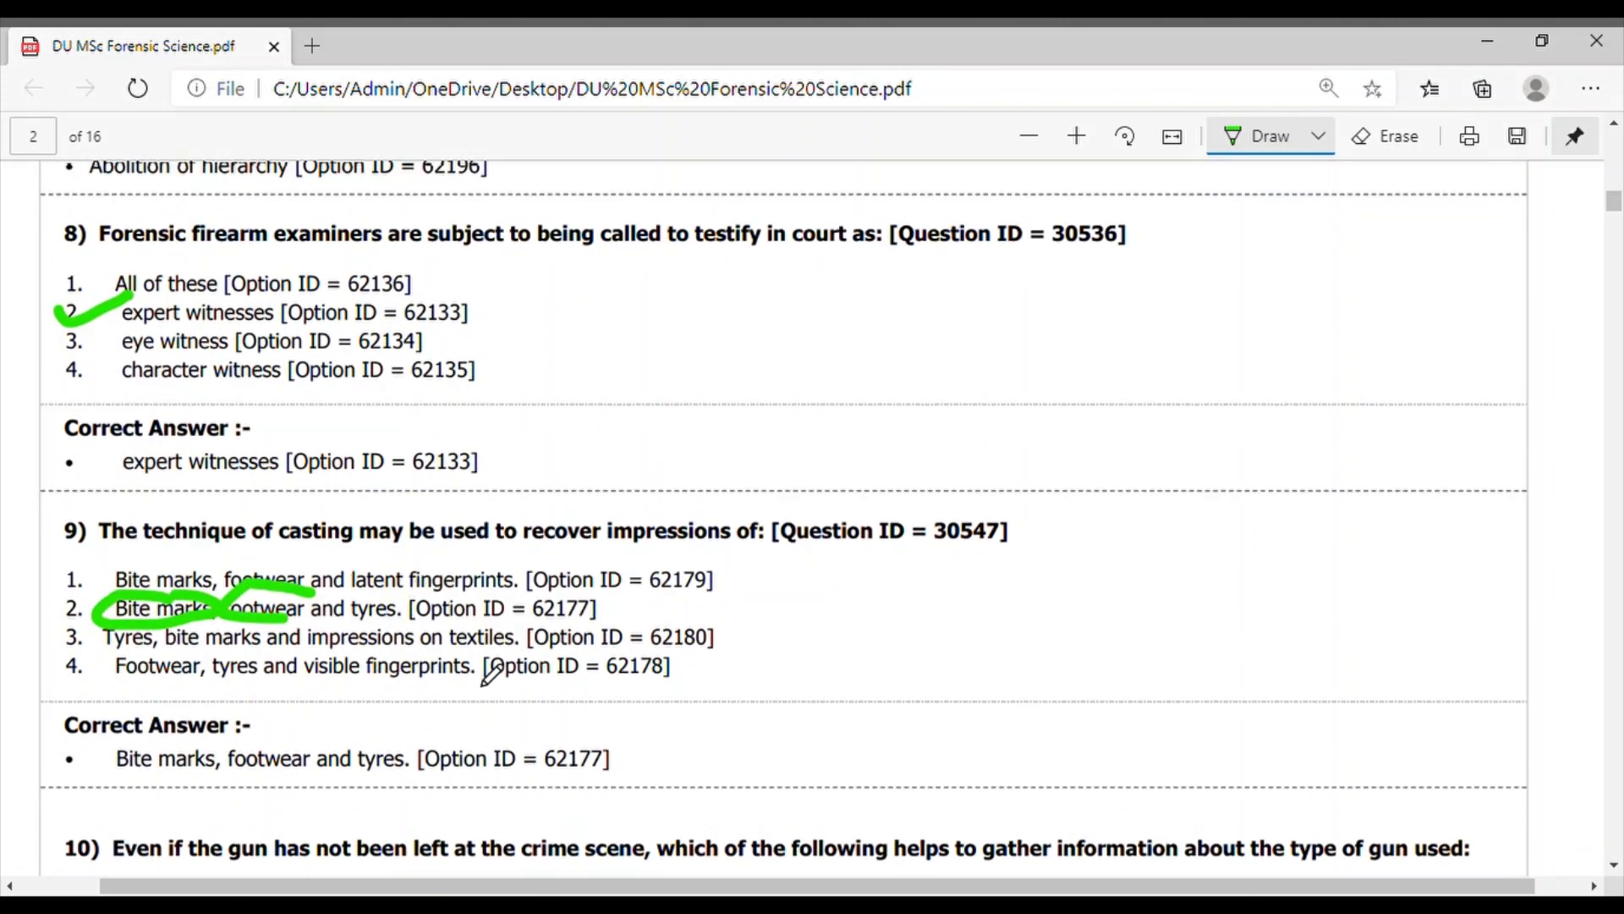
pyautogui.scroll(-3, 362, 752)
pyautogui.scroll(-2, 362, 751)
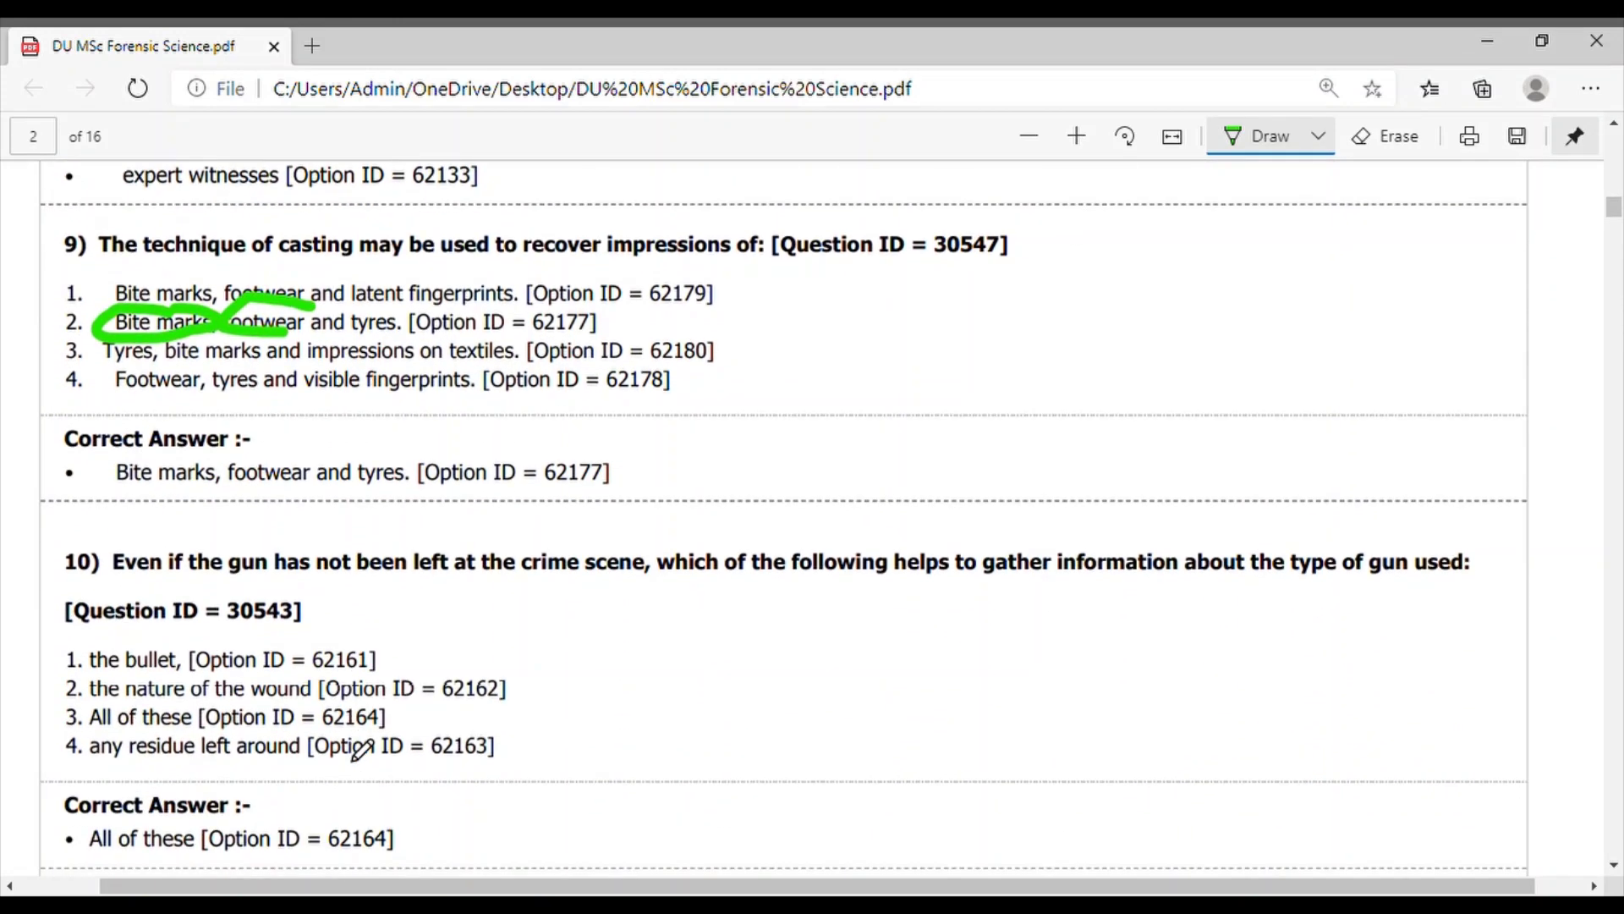
pyautogui.scroll(2, 362, 752)
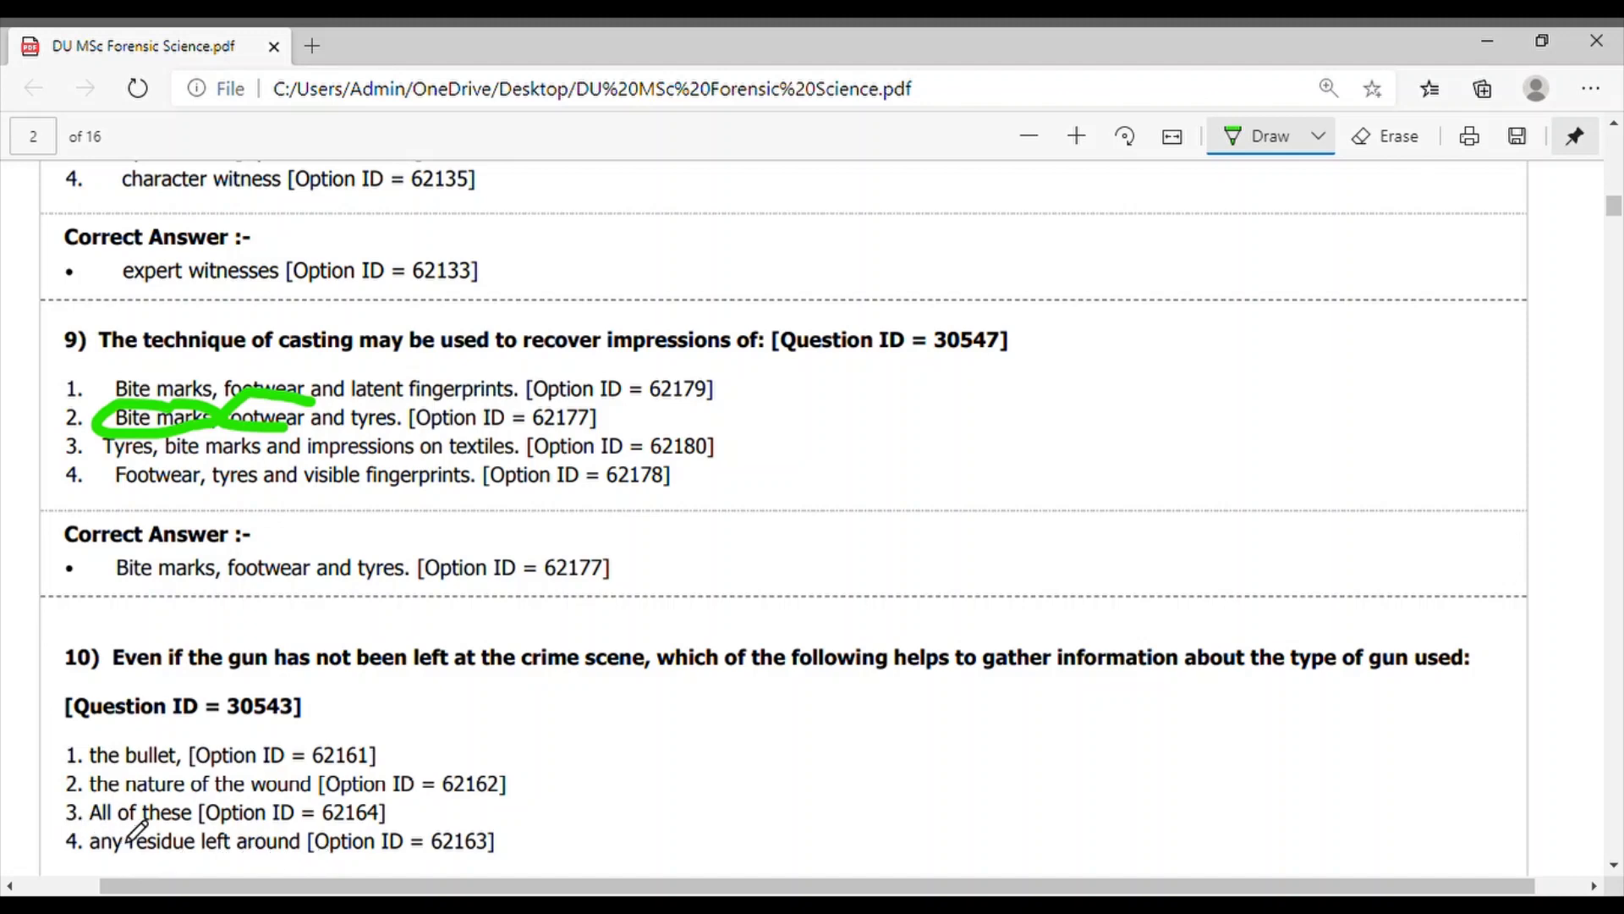
pyautogui.scroll(-1, 530, 791)
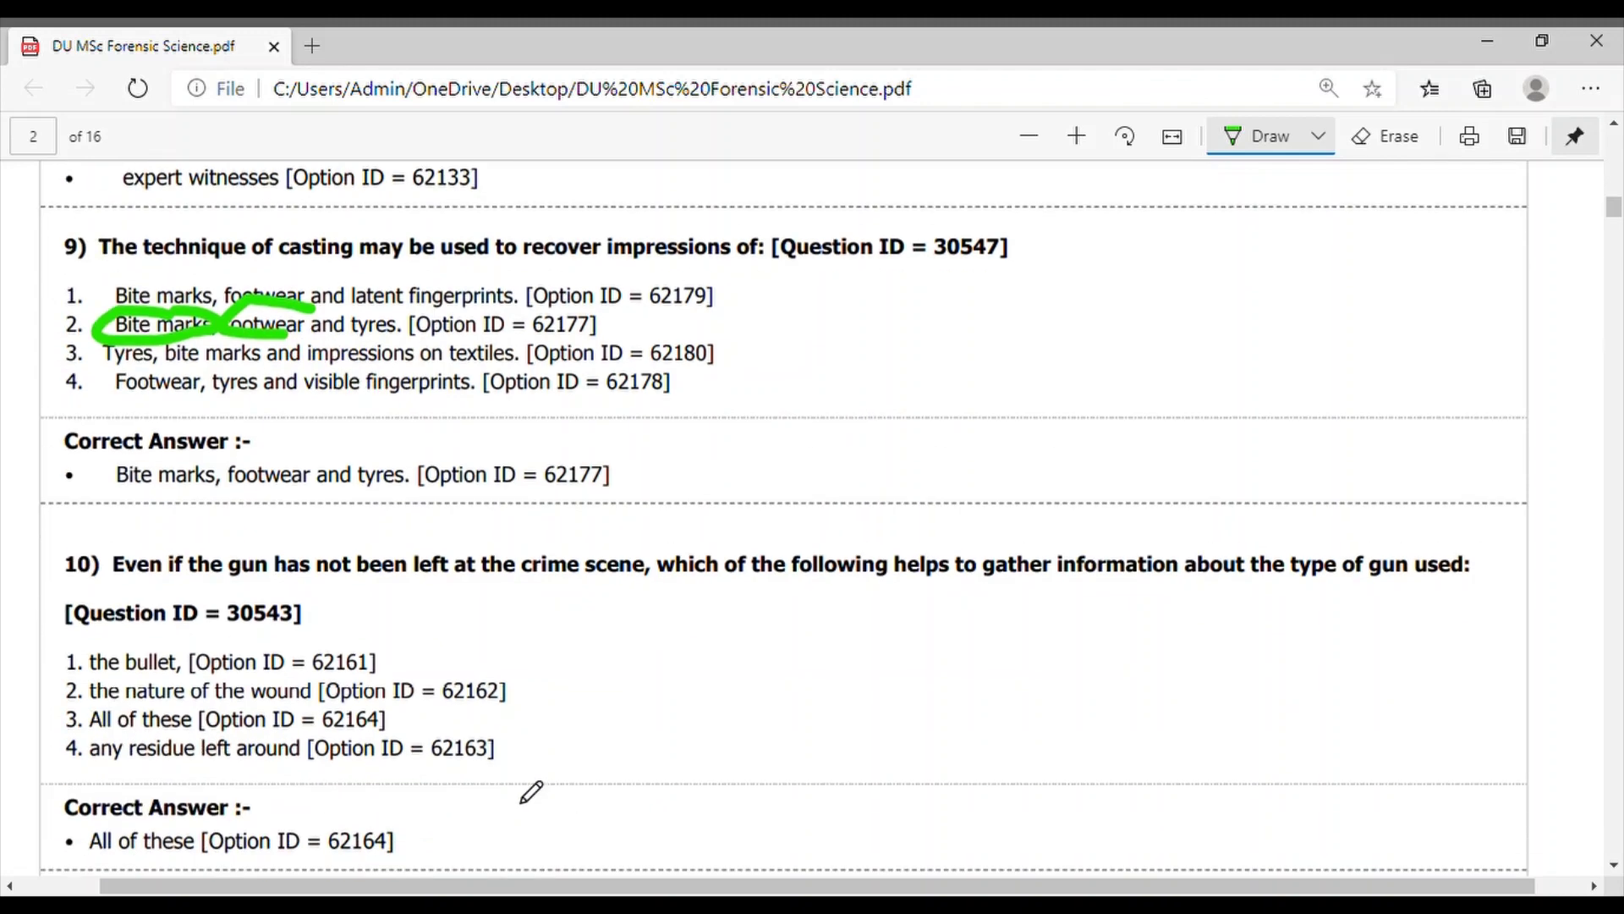
pyautogui.scroll(-2, 531, 791)
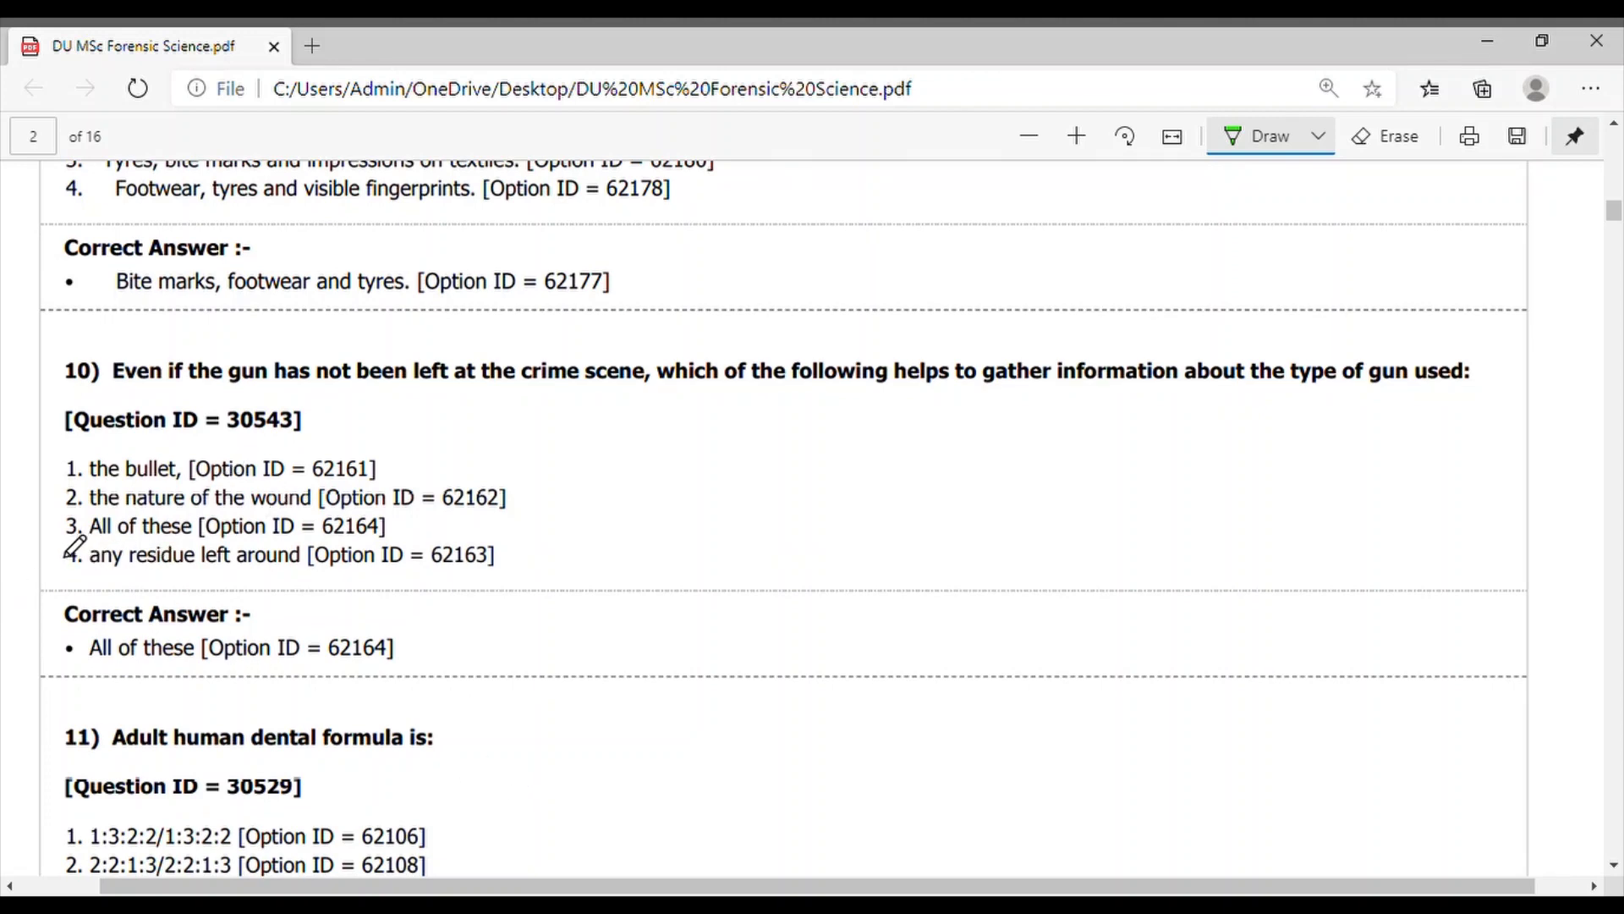
# Draw a green tick beside 'All of these', option 3 of question 10
pyautogui.moveTo(58, 534); pyautogui.dragTo(112, 507)
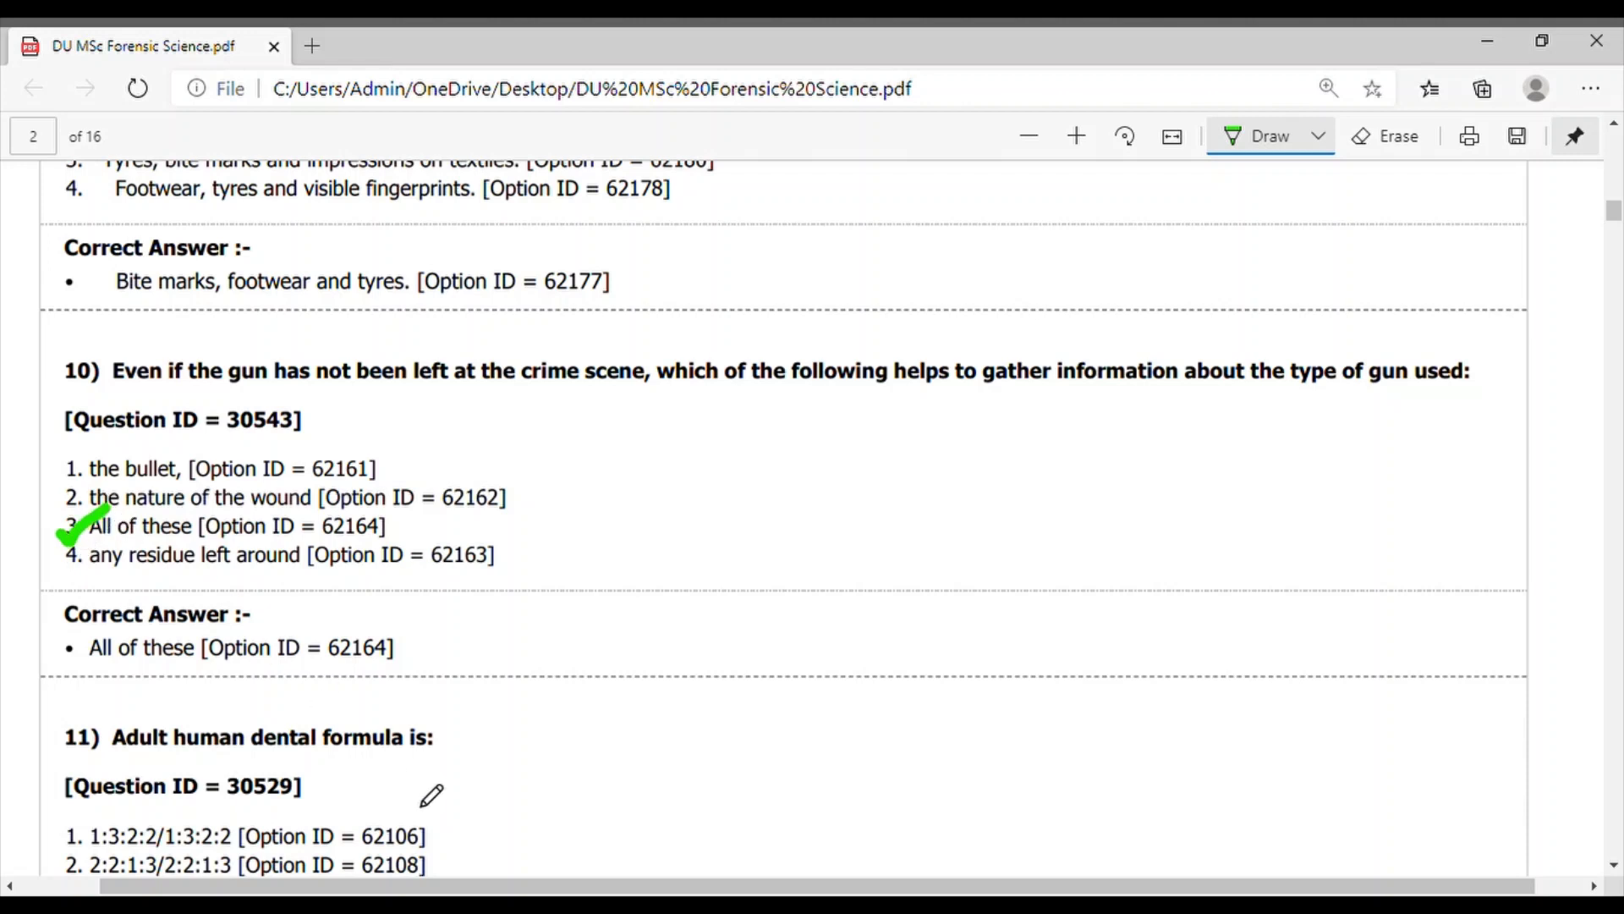
pyautogui.scroll(-1, 431, 796)
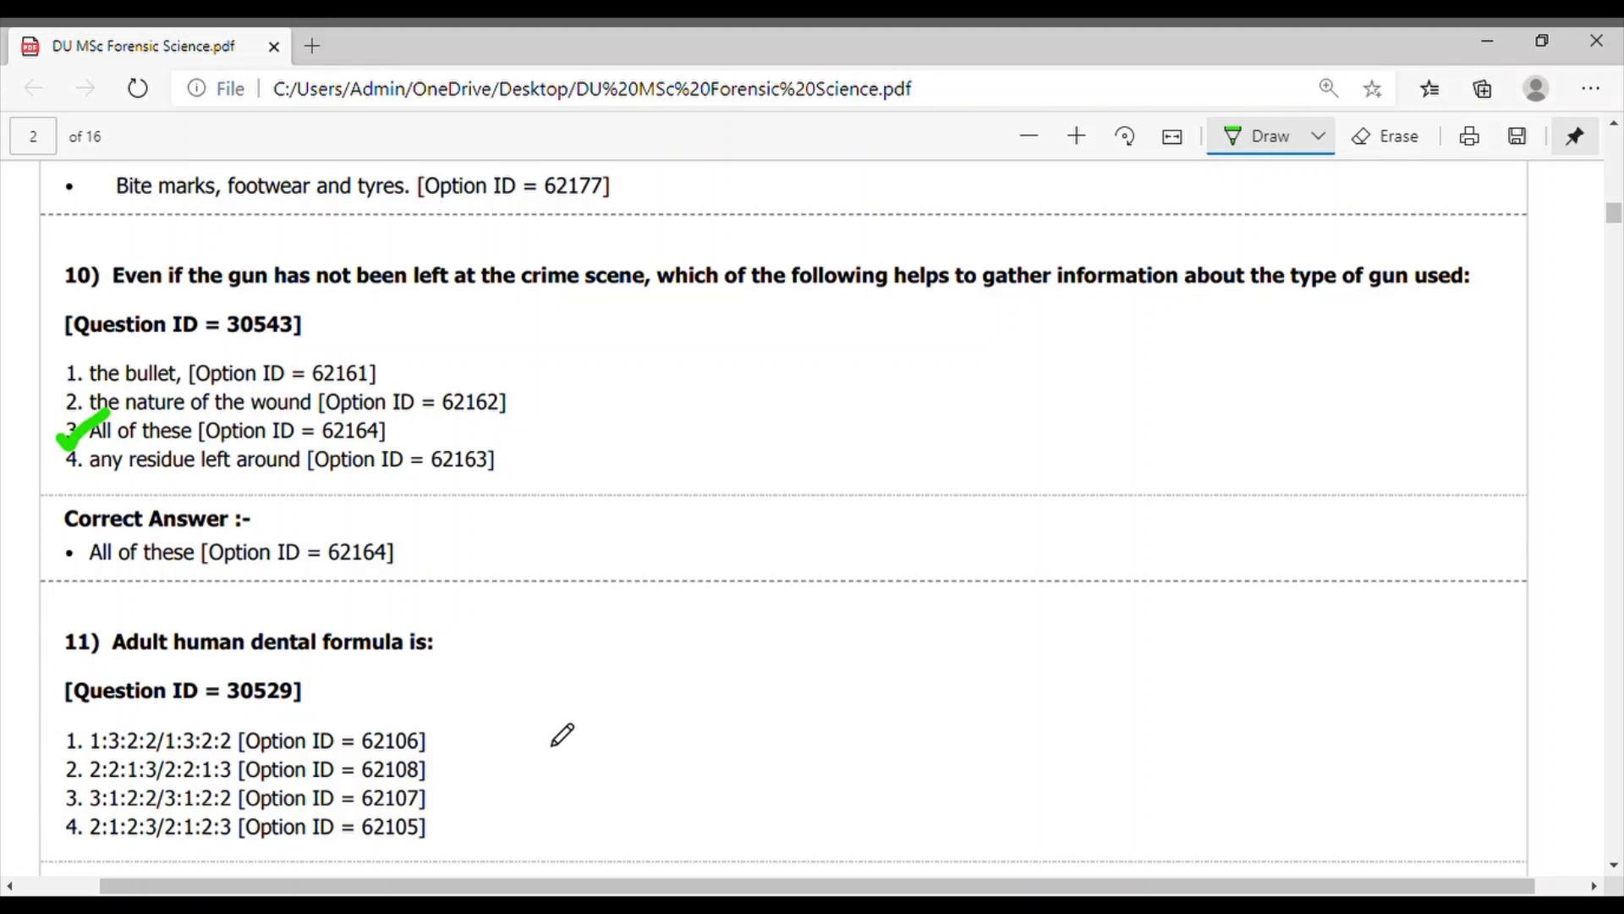
pyautogui.scroll(-1, 584, 717)
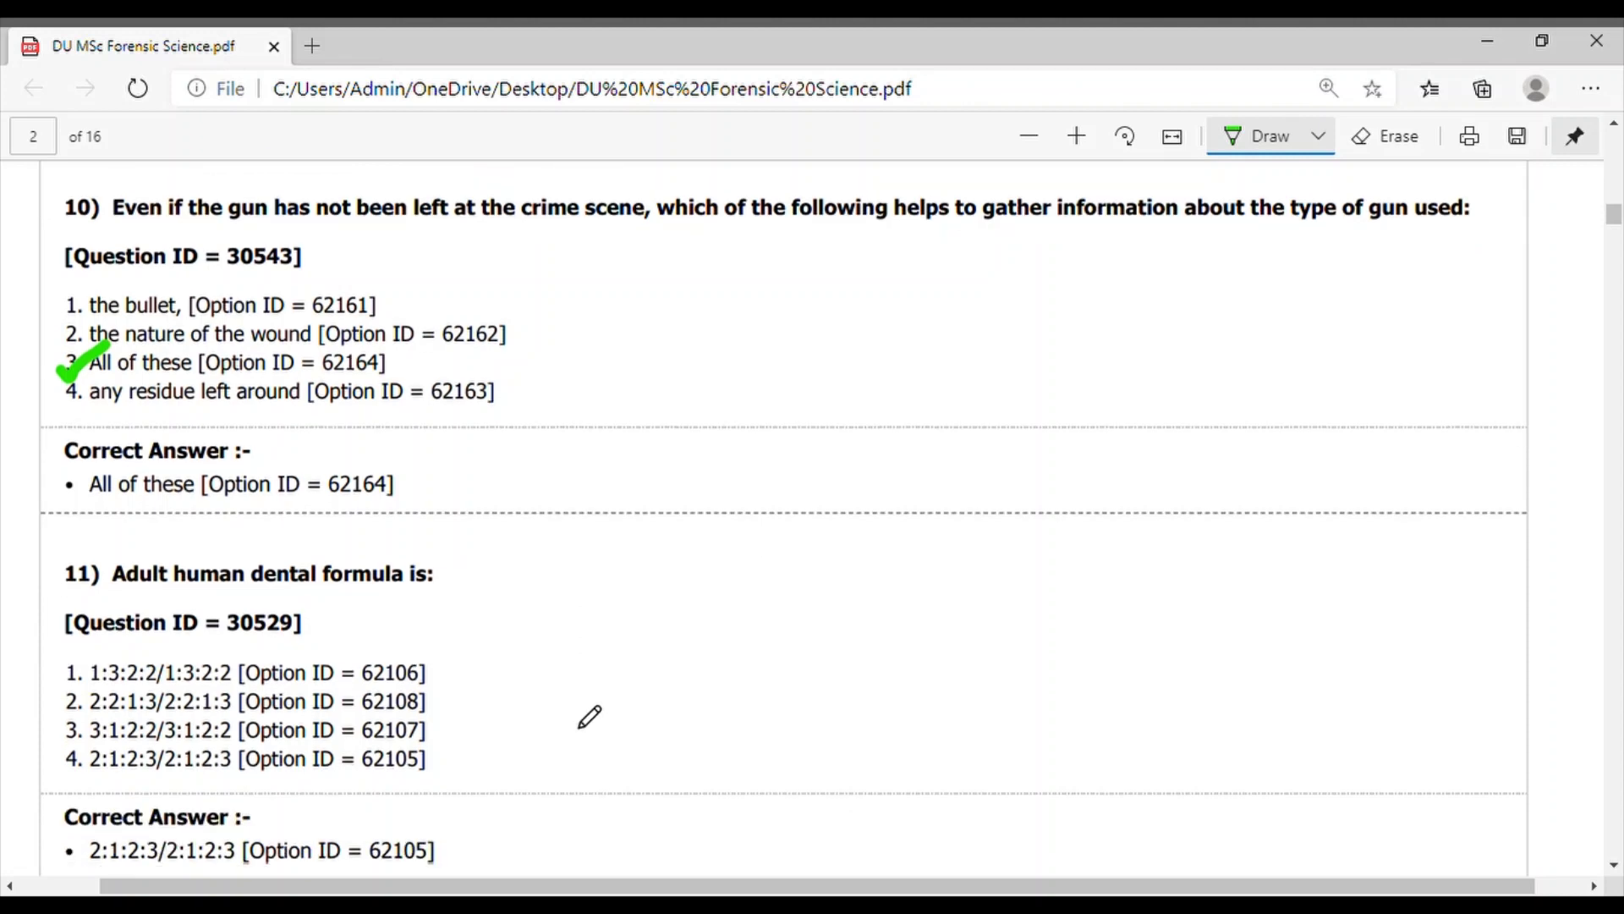
# Handwrite the digits '2123' in green ink beside question 11
pyautogui.moveTo(581, 574); pyautogui.dragTo(650, 621)
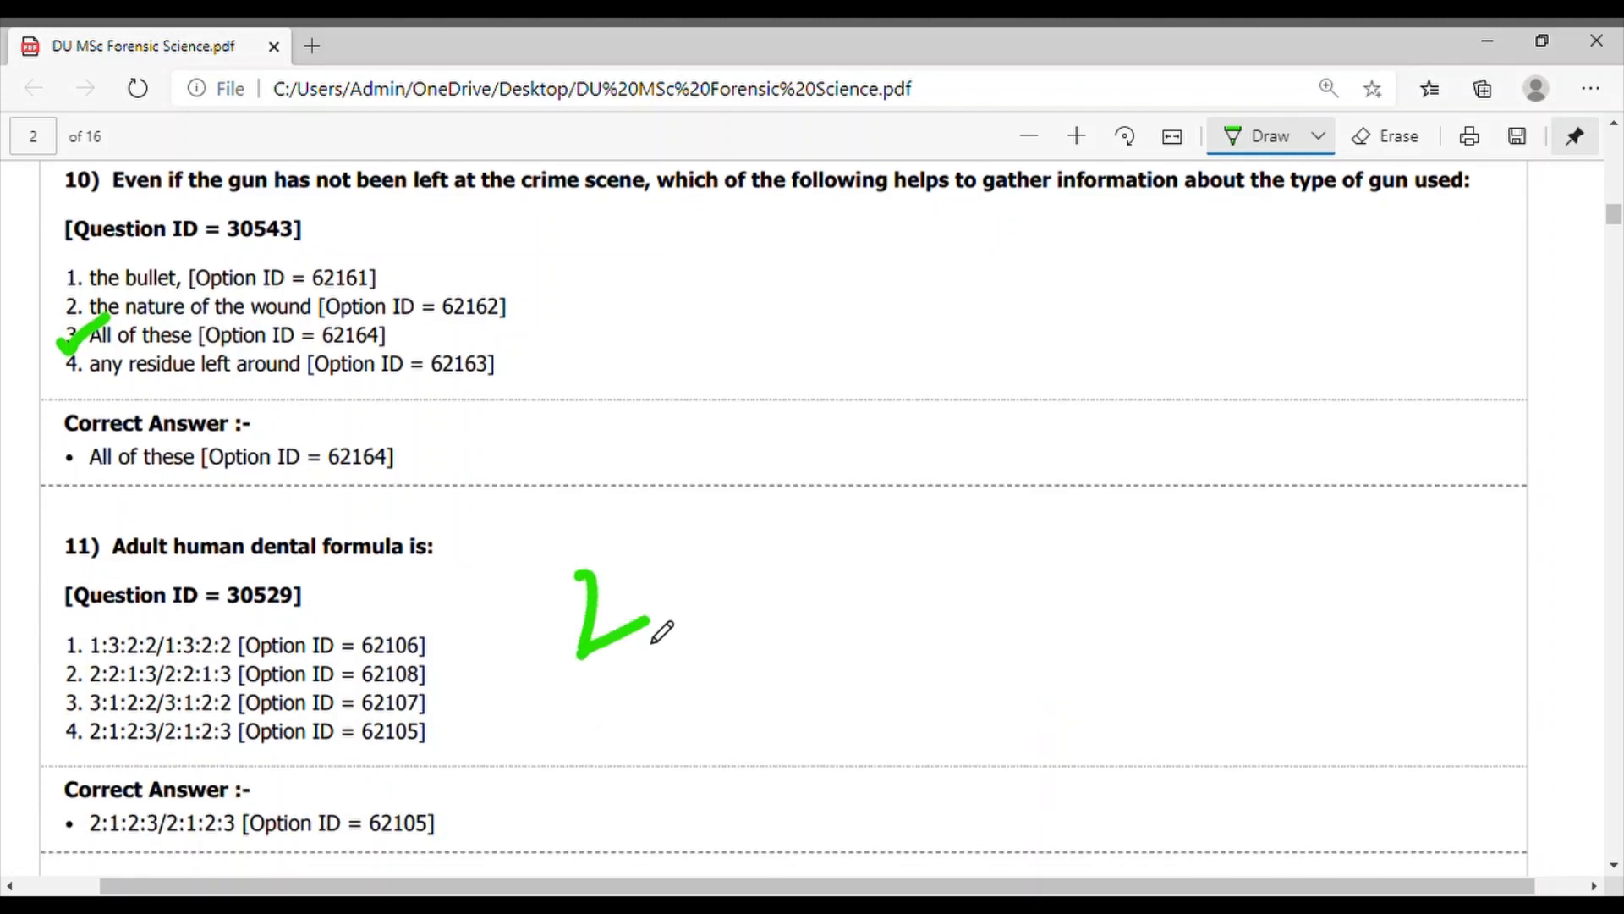
pyautogui.moveTo(669, 536); pyautogui.dragTo(692, 585)
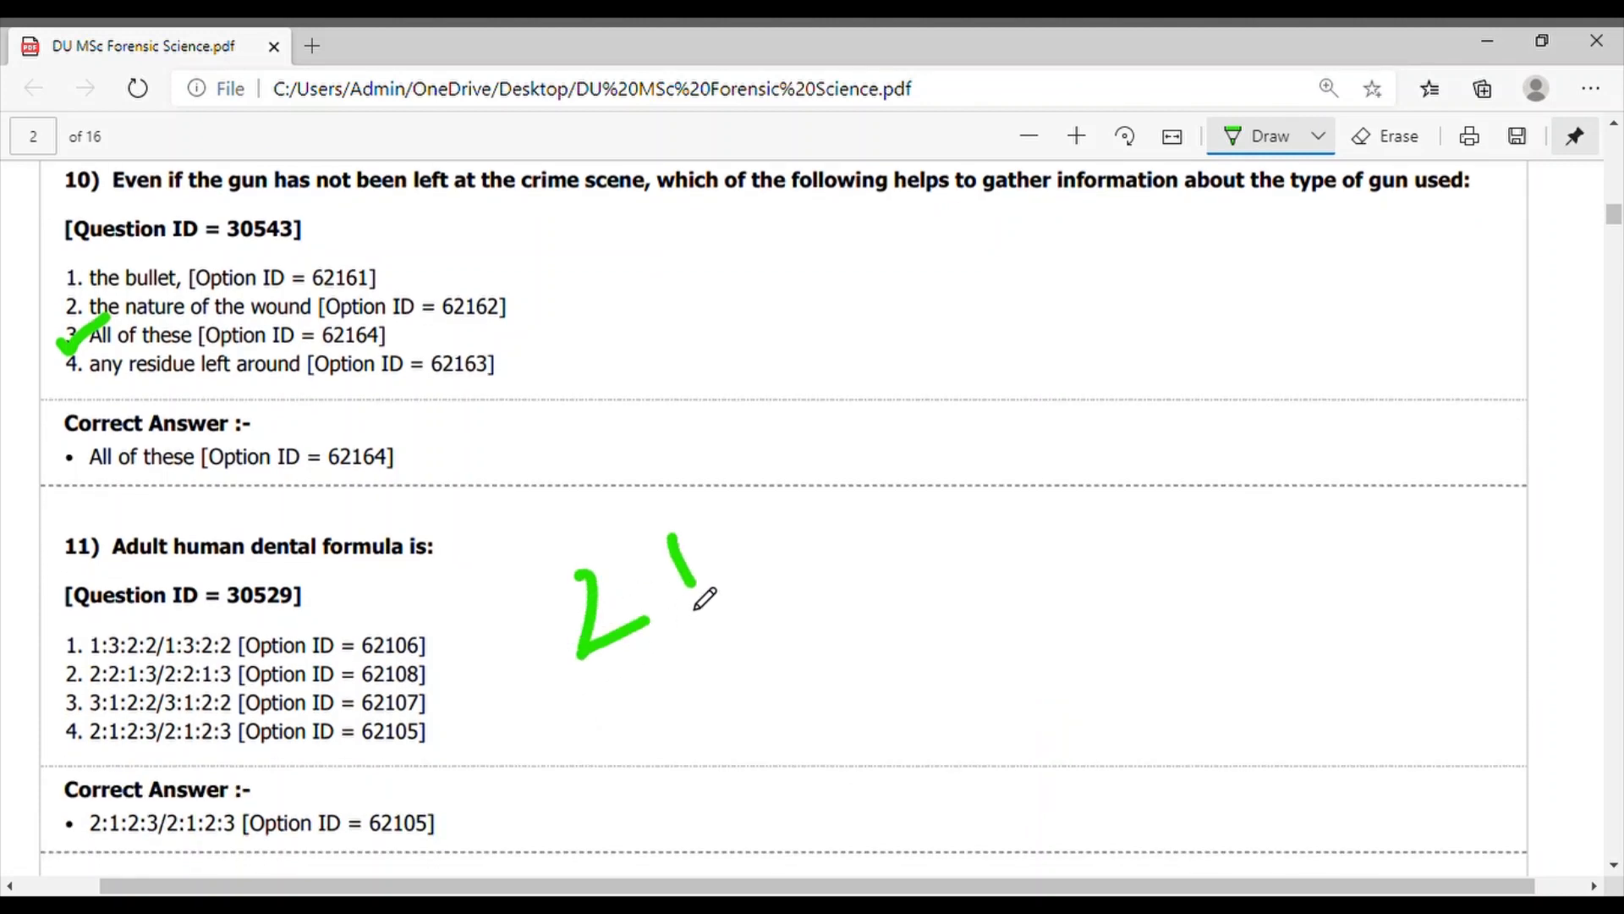
pyautogui.click(745, 511)
pyautogui.moveTo(745, 512)
pyautogui.mouseDown()
pyautogui.moveTo(873, 520)
pyautogui.moveTo(929, 543)
pyautogui.moveTo(888, 544)
pyautogui.mouseUp()
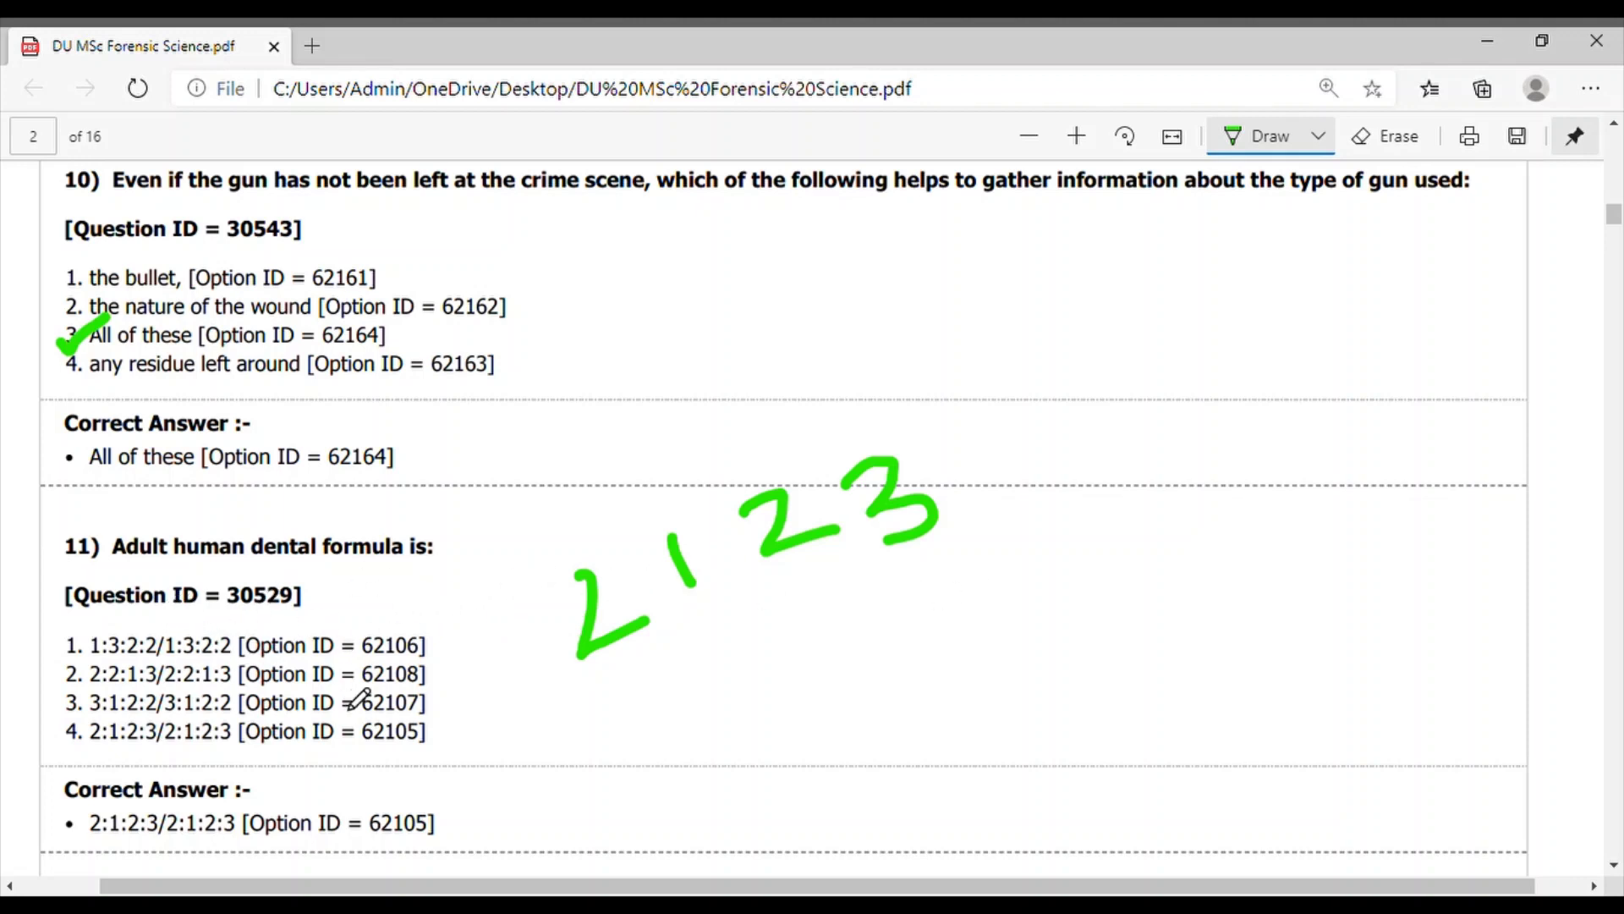
pyautogui.scroll(-1, 359, 696)
pyautogui.scroll(-2, 360, 697)
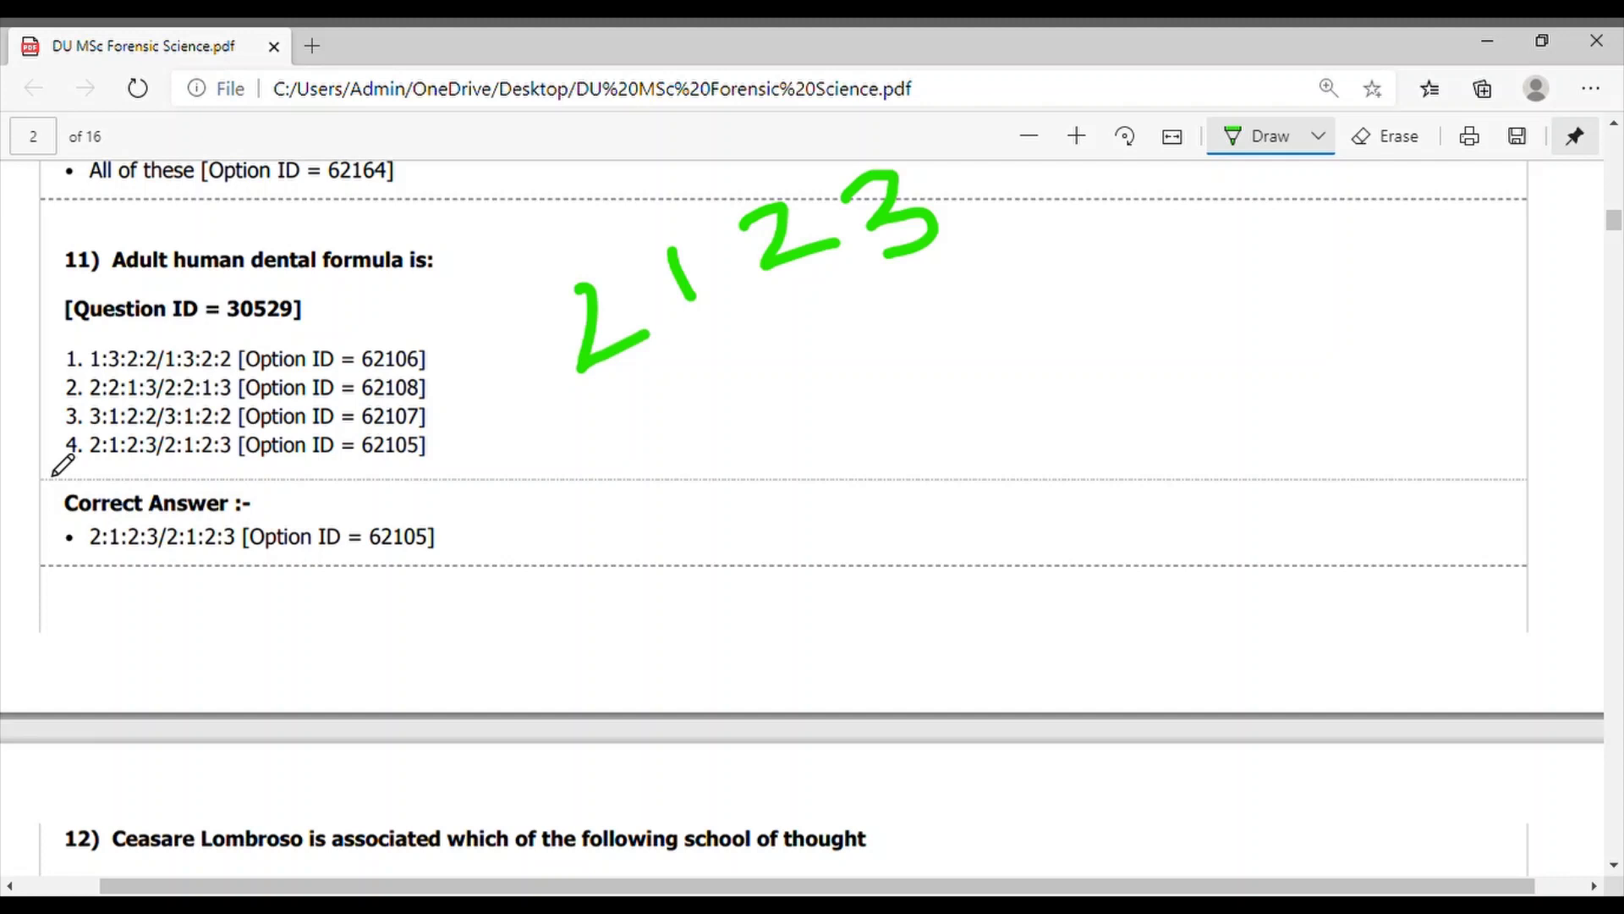
pyautogui.moveTo(47, 455); pyautogui.dragTo(115, 407)
pyautogui.scroll(-1, 120, 418)
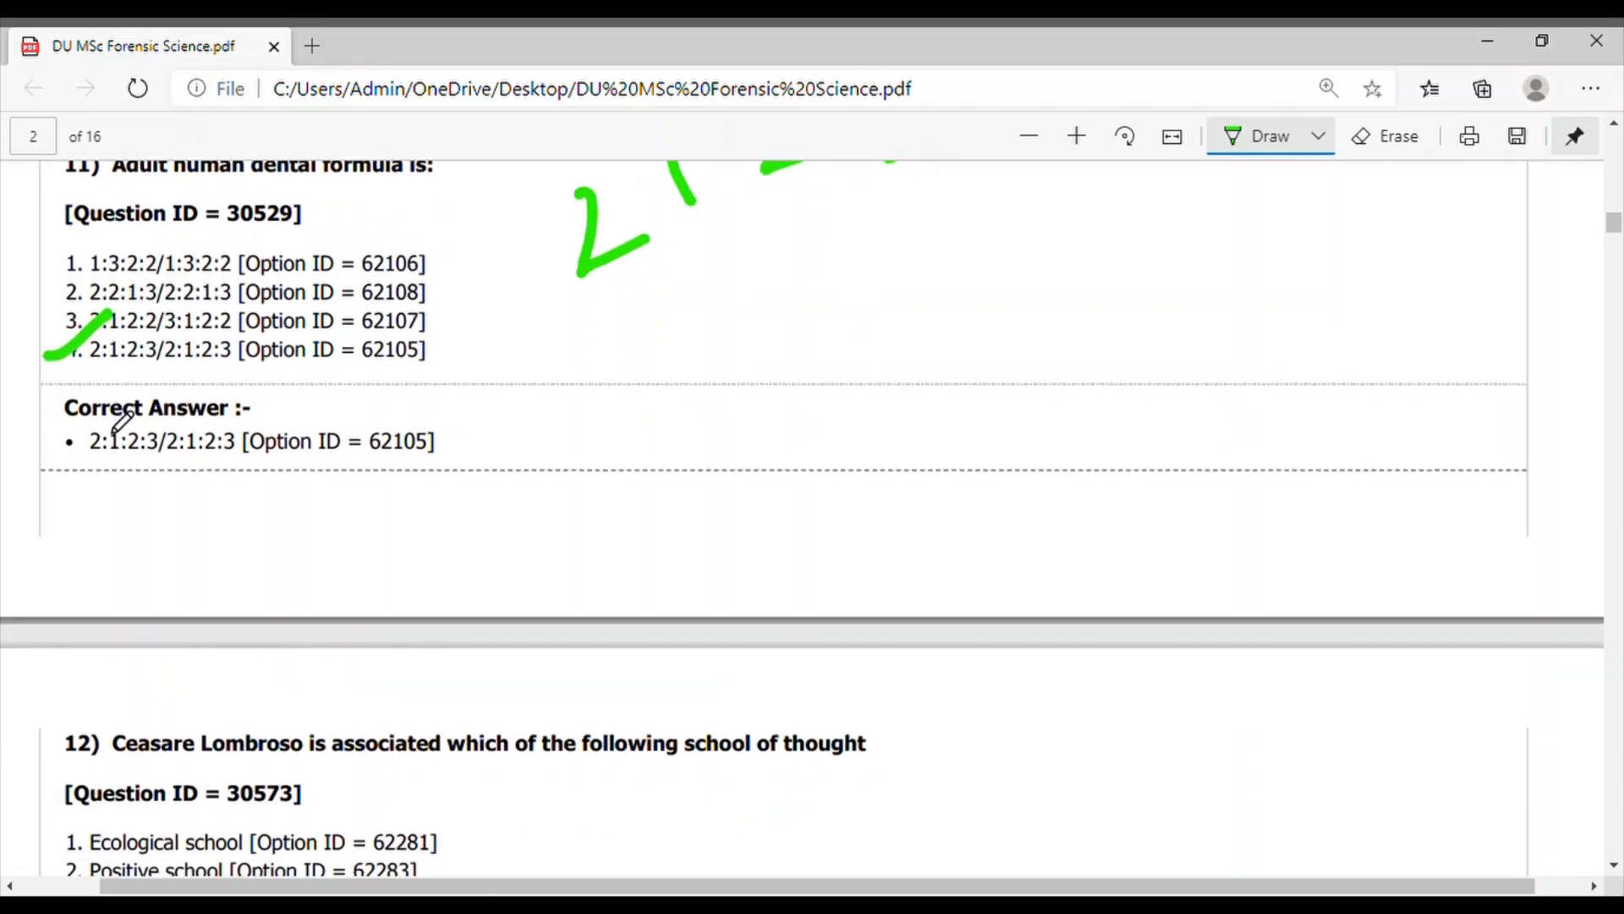
pyautogui.scroll(-1, 122, 421)
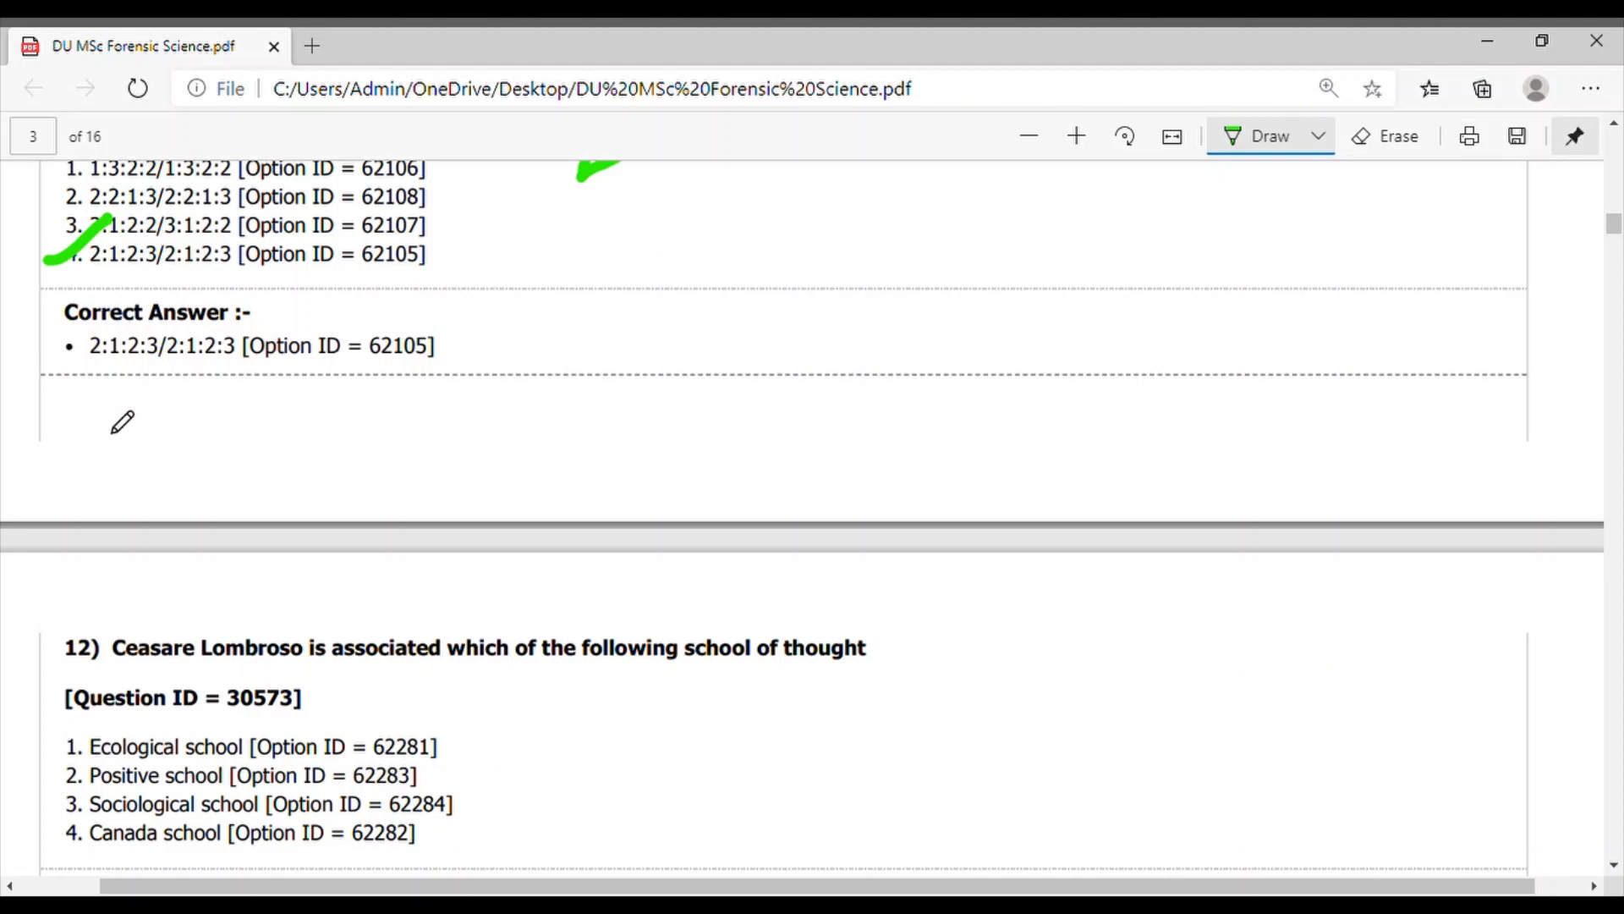
pyautogui.scroll(-1, 122, 422)
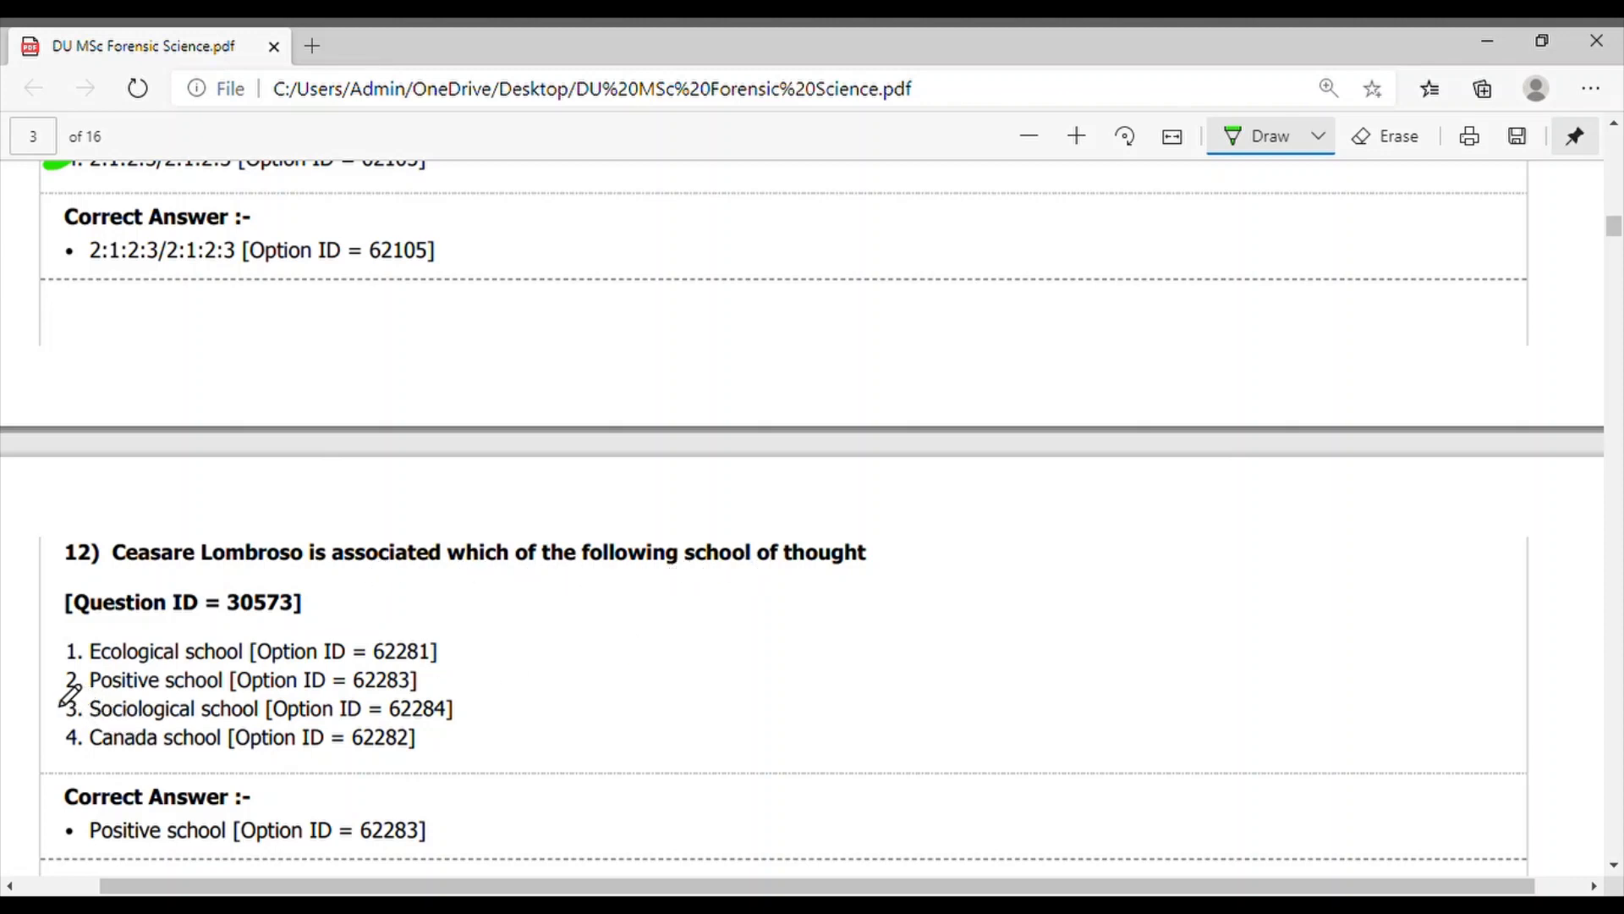
# Tick Positive school and radial loop, underline 'opens toward' and 'left', and circle 'thumb side'
pyautogui.moveTo(51, 683); pyautogui.dragTo(145, 670)
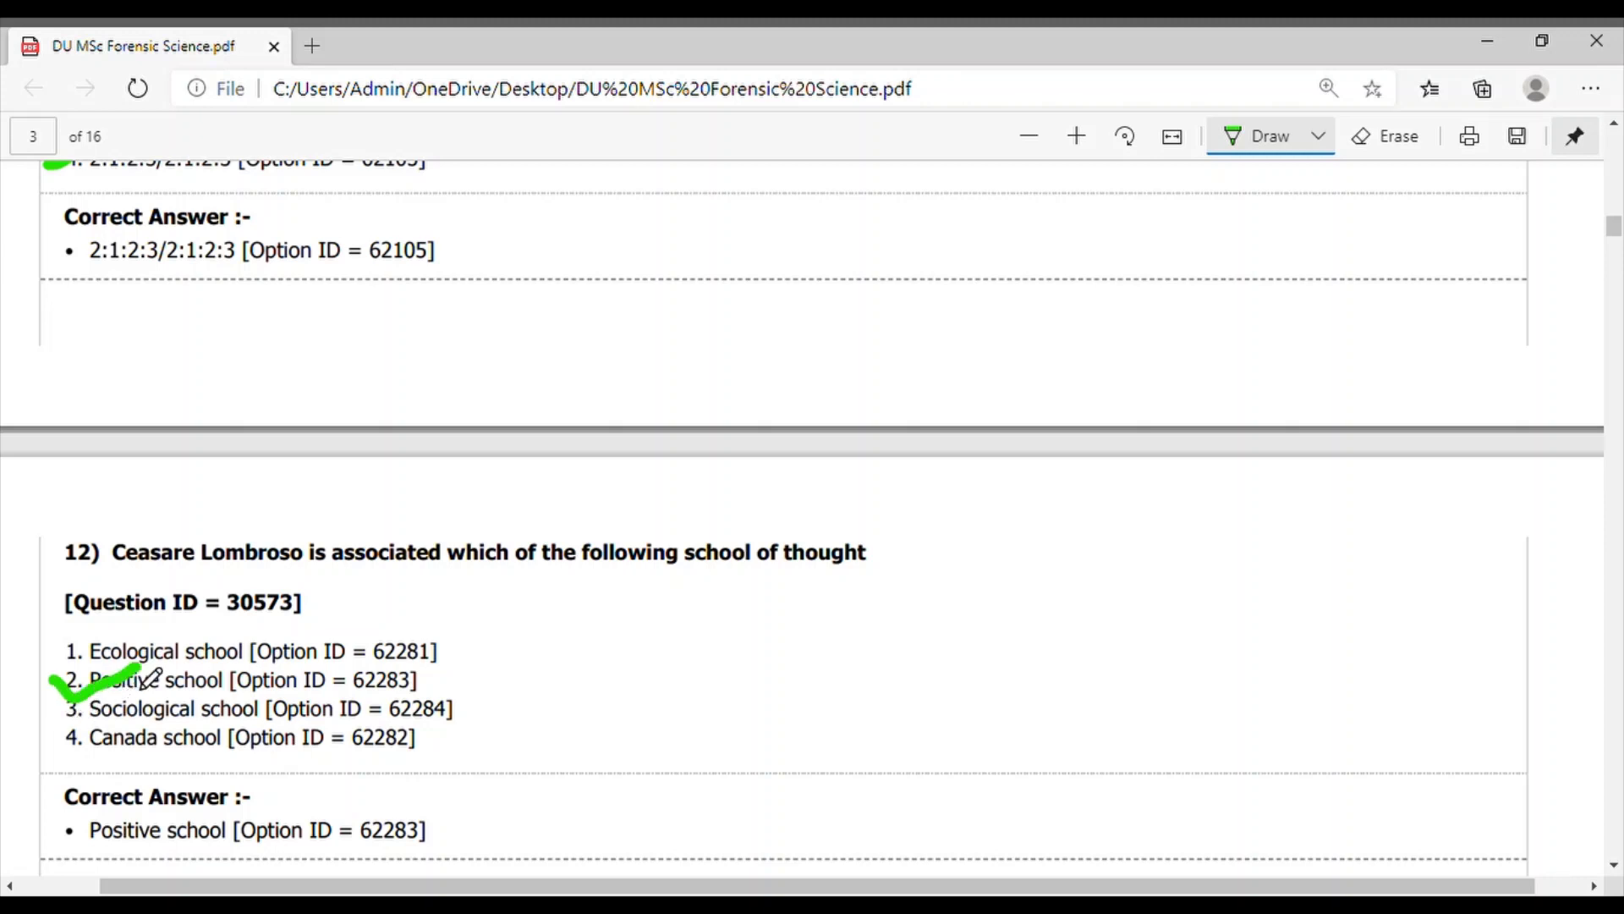
pyautogui.scroll(-2, 151, 675)
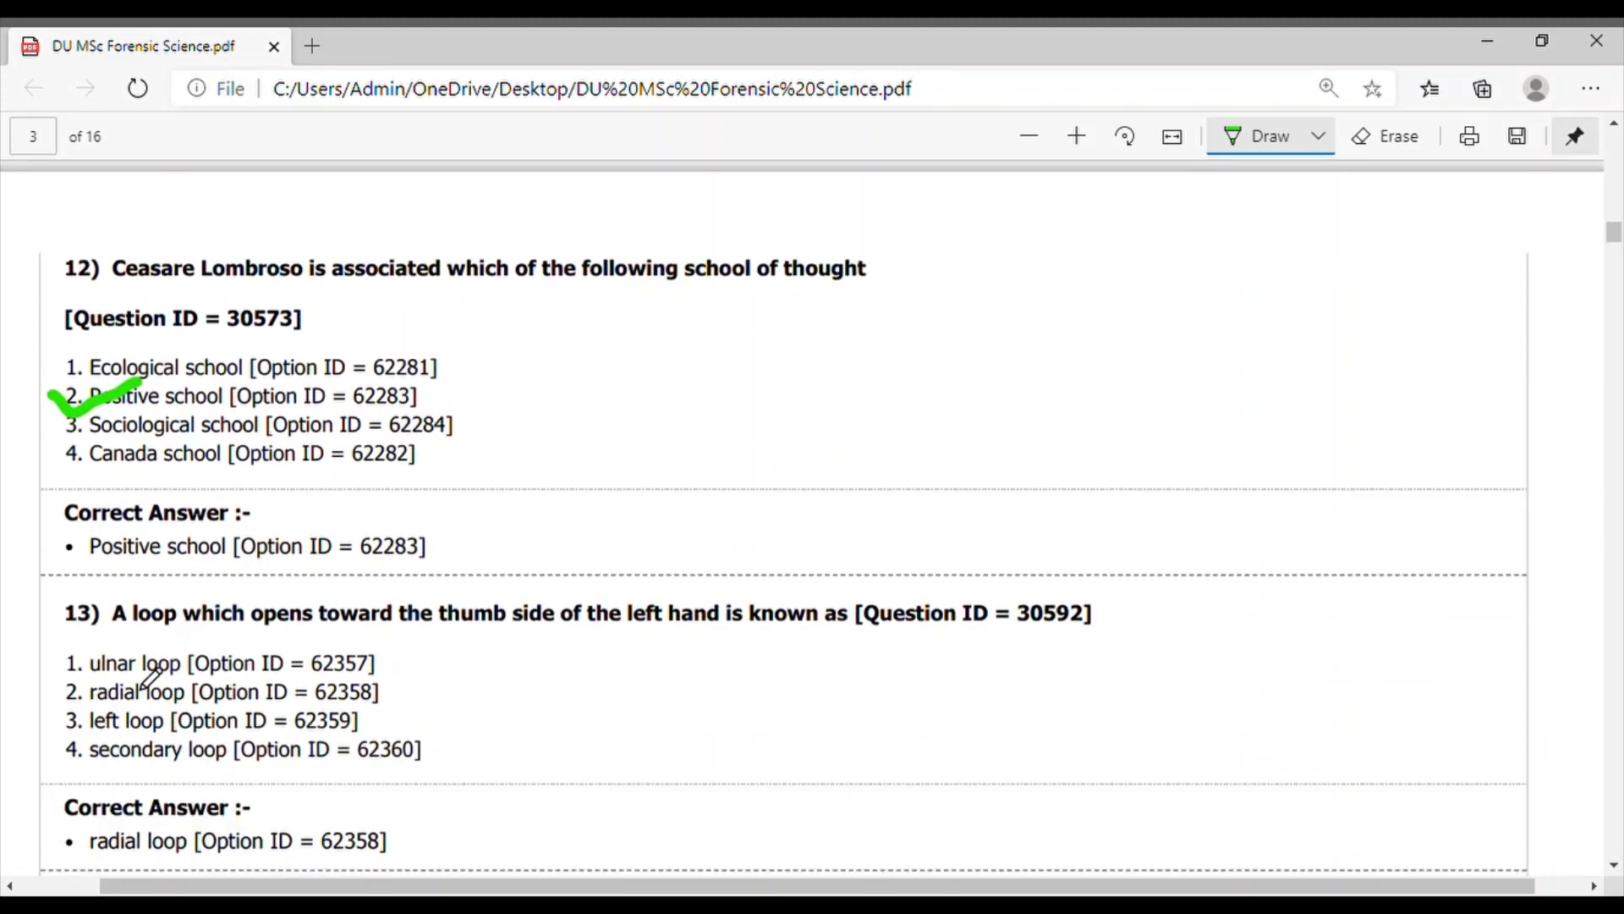
pyautogui.scroll(1, 151, 675)
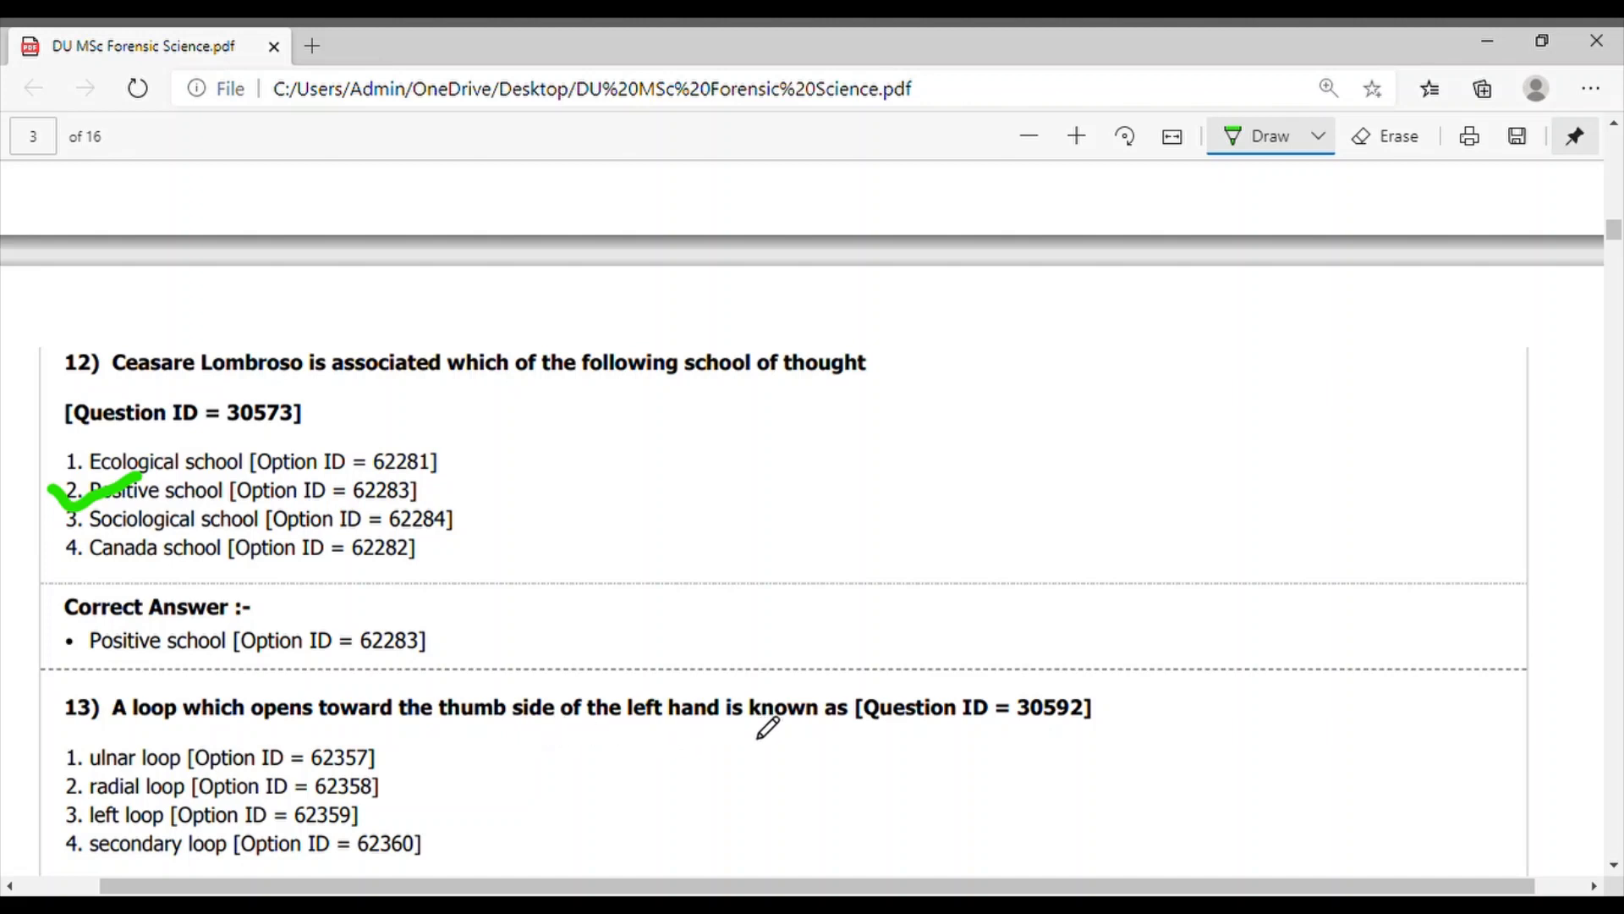
pyautogui.scroll(-1, 774, 727)
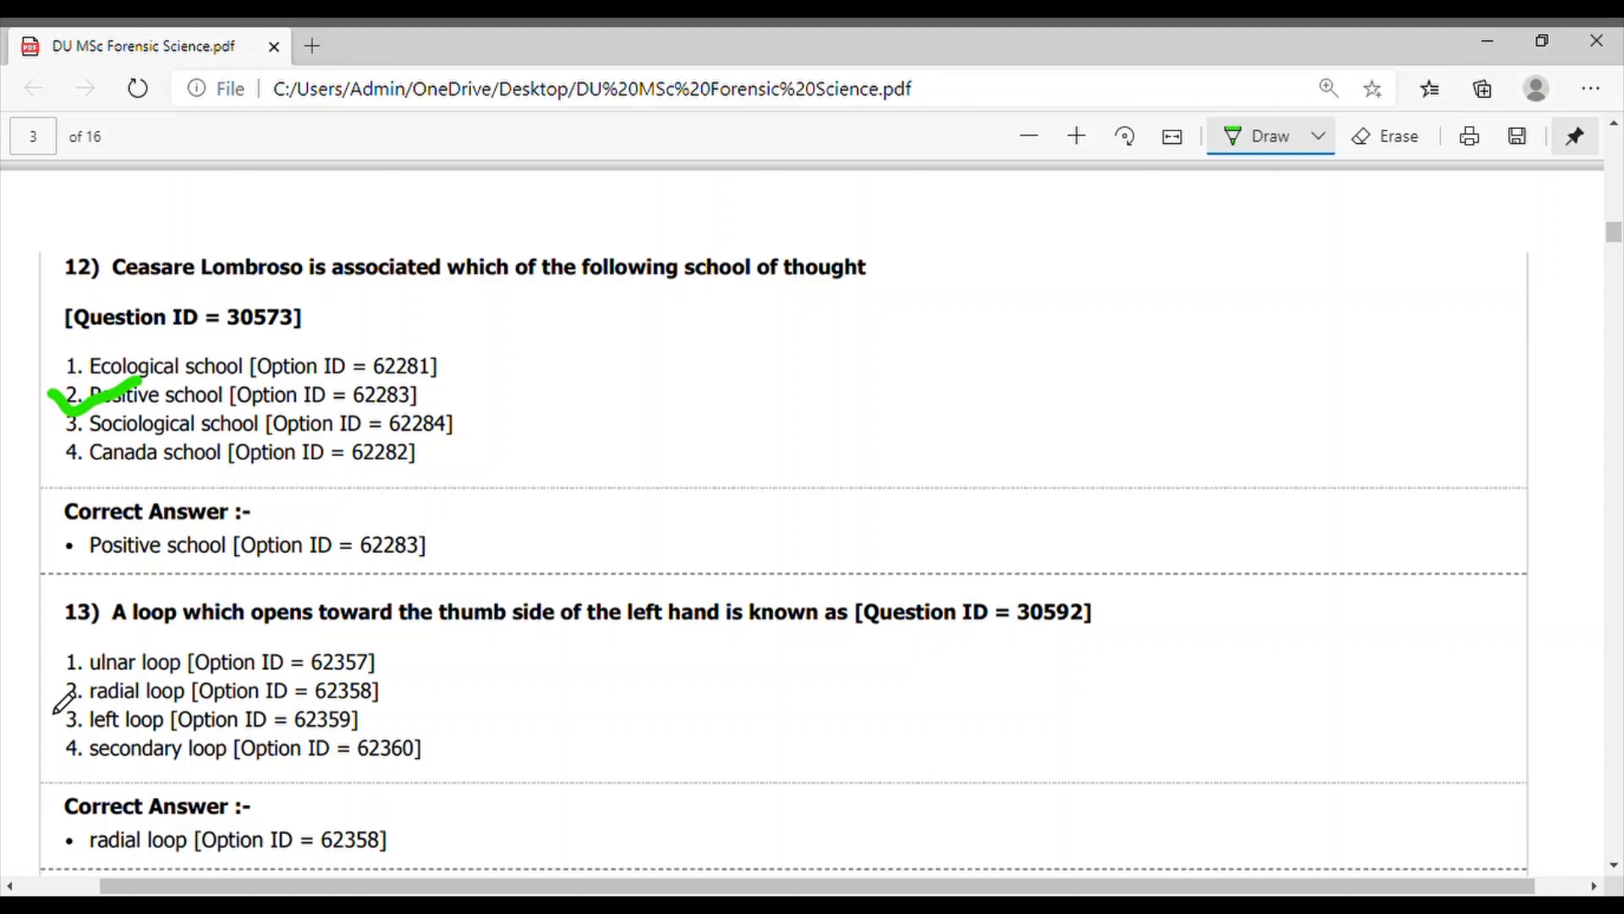
pyautogui.moveTo(49, 692)
pyautogui.mouseDown()
pyautogui.moveTo(72, 714)
pyautogui.moveTo(138, 679)
pyautogui.mouseUp()
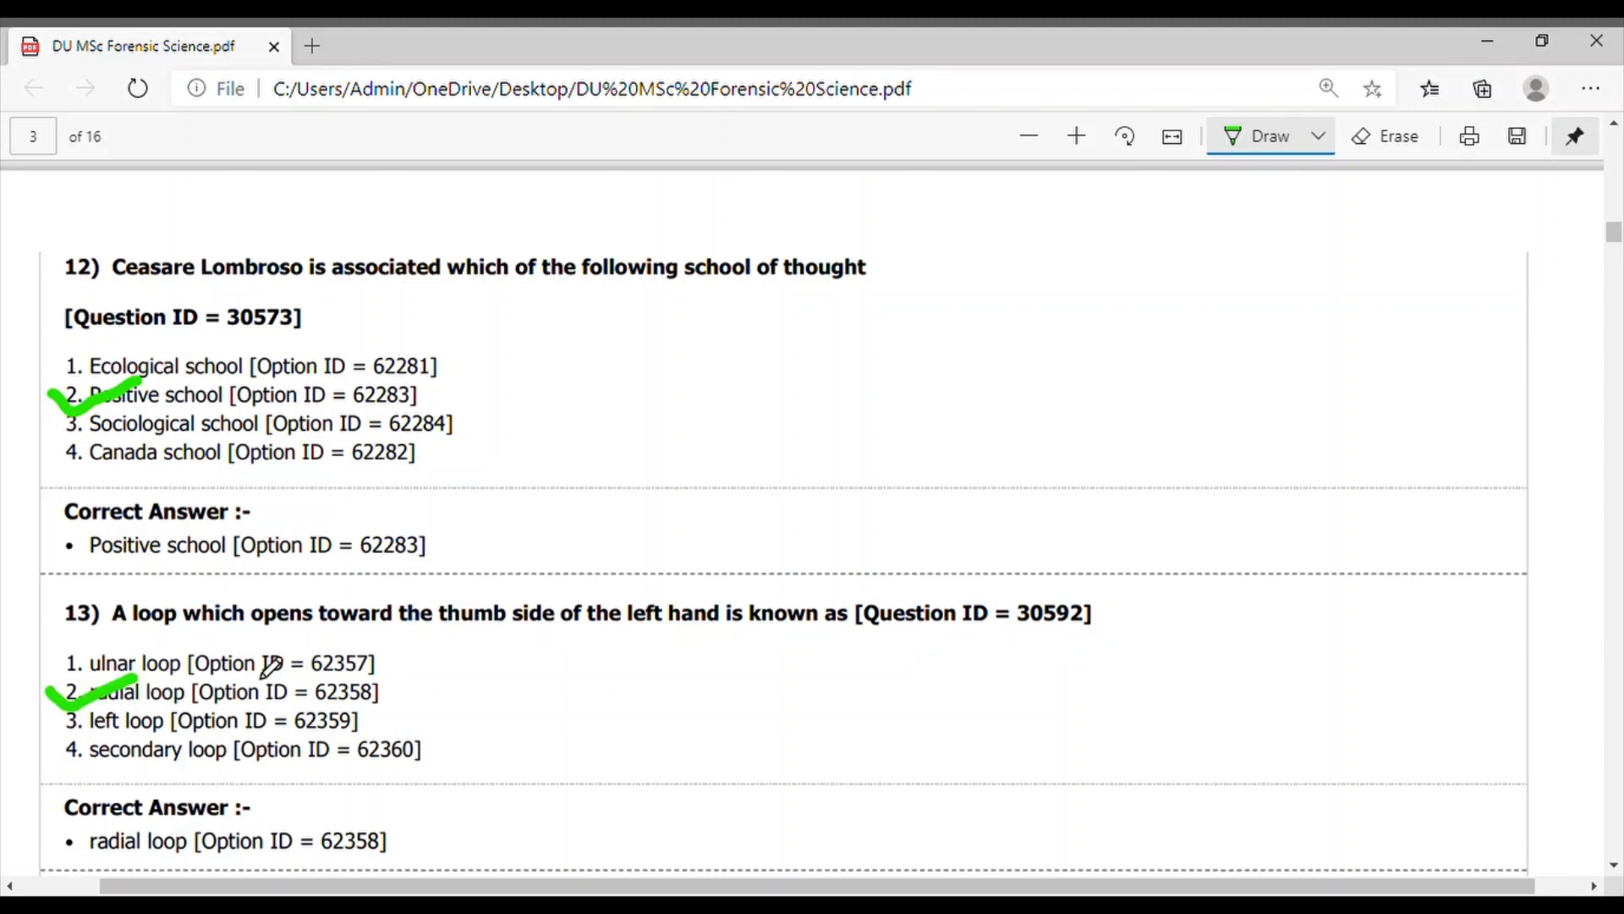
pyautogui.moveTo(274, 624); pyautogui.dragTo(431, 626)
pyautogui.moveTo(630, 617); pyautogui.dragTo(702, 614)
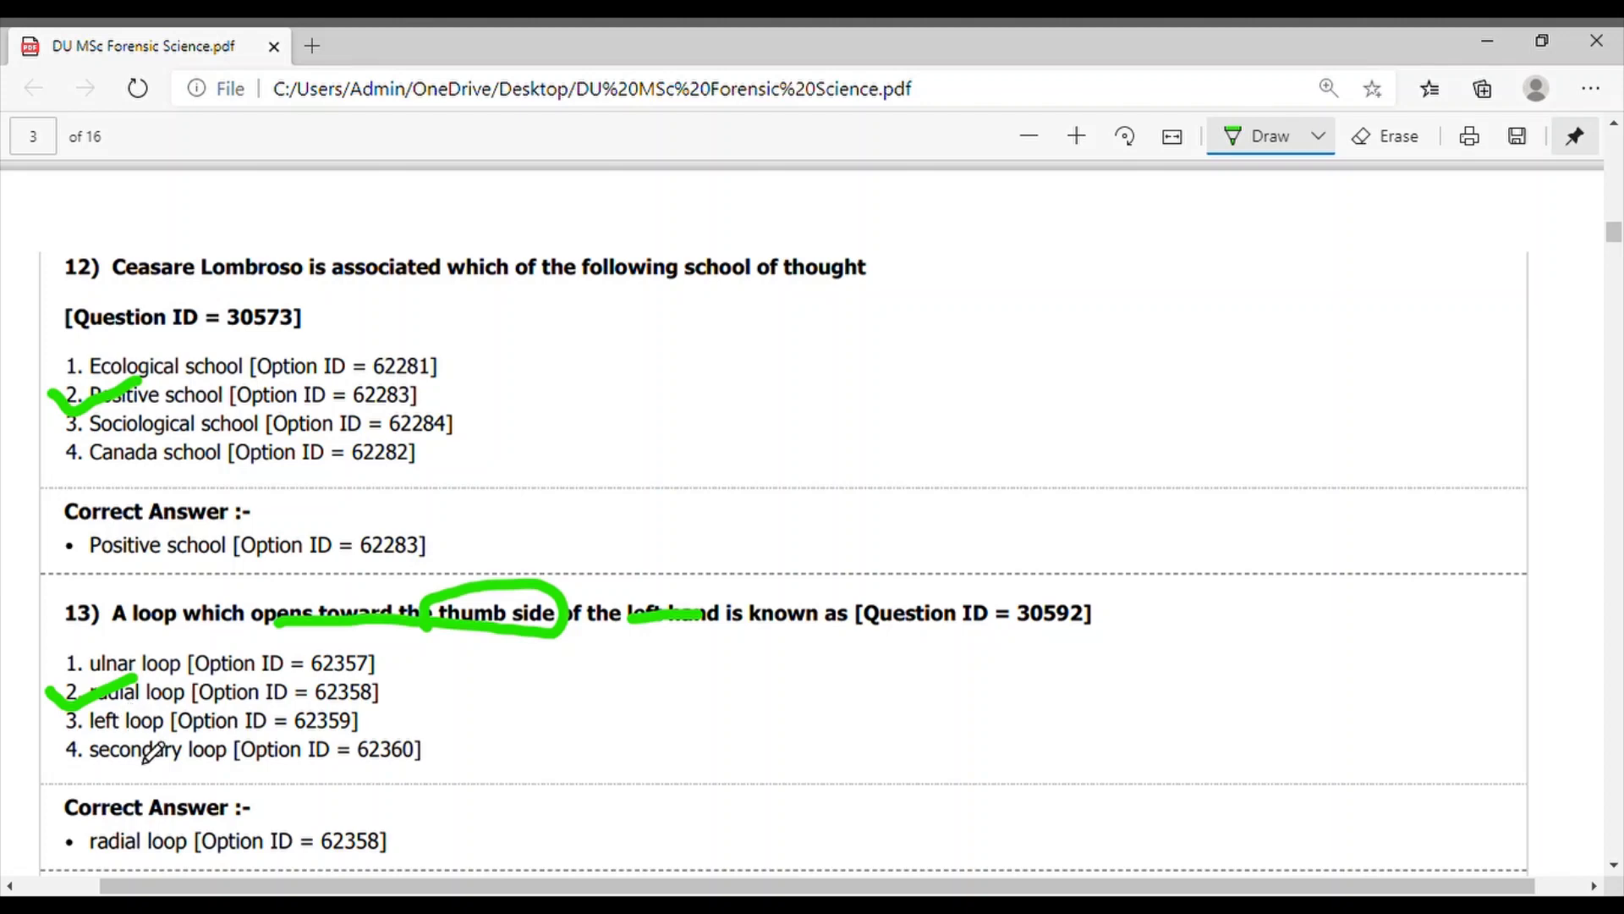
pyautogui.scroll(-2, 182, 765)
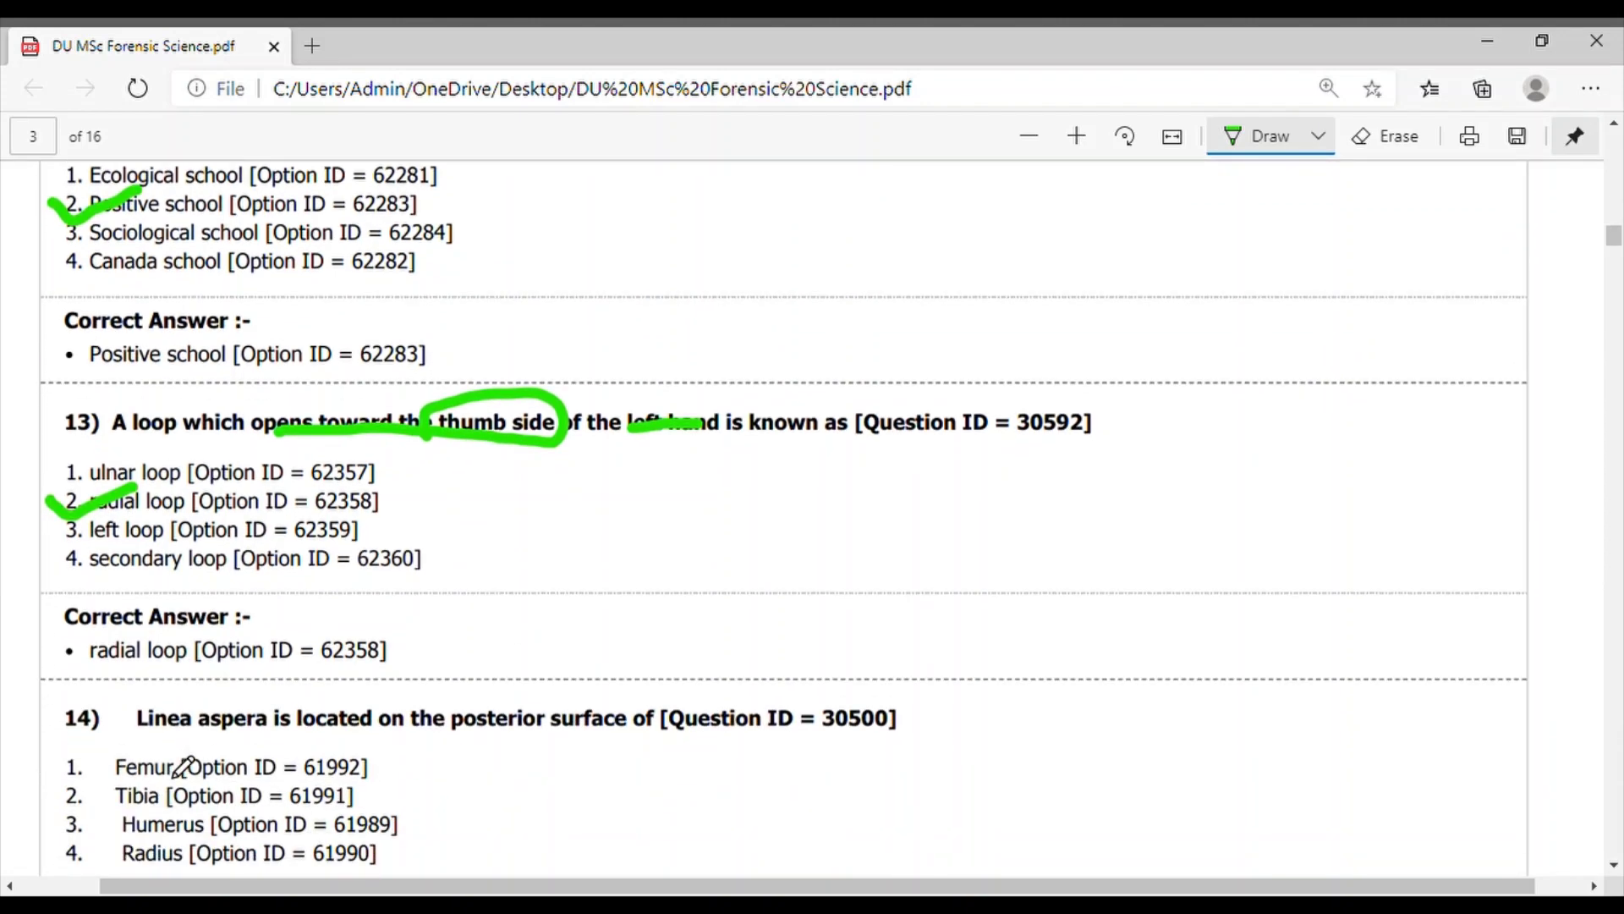
pyautogui.scroll(-1, 184, 767)
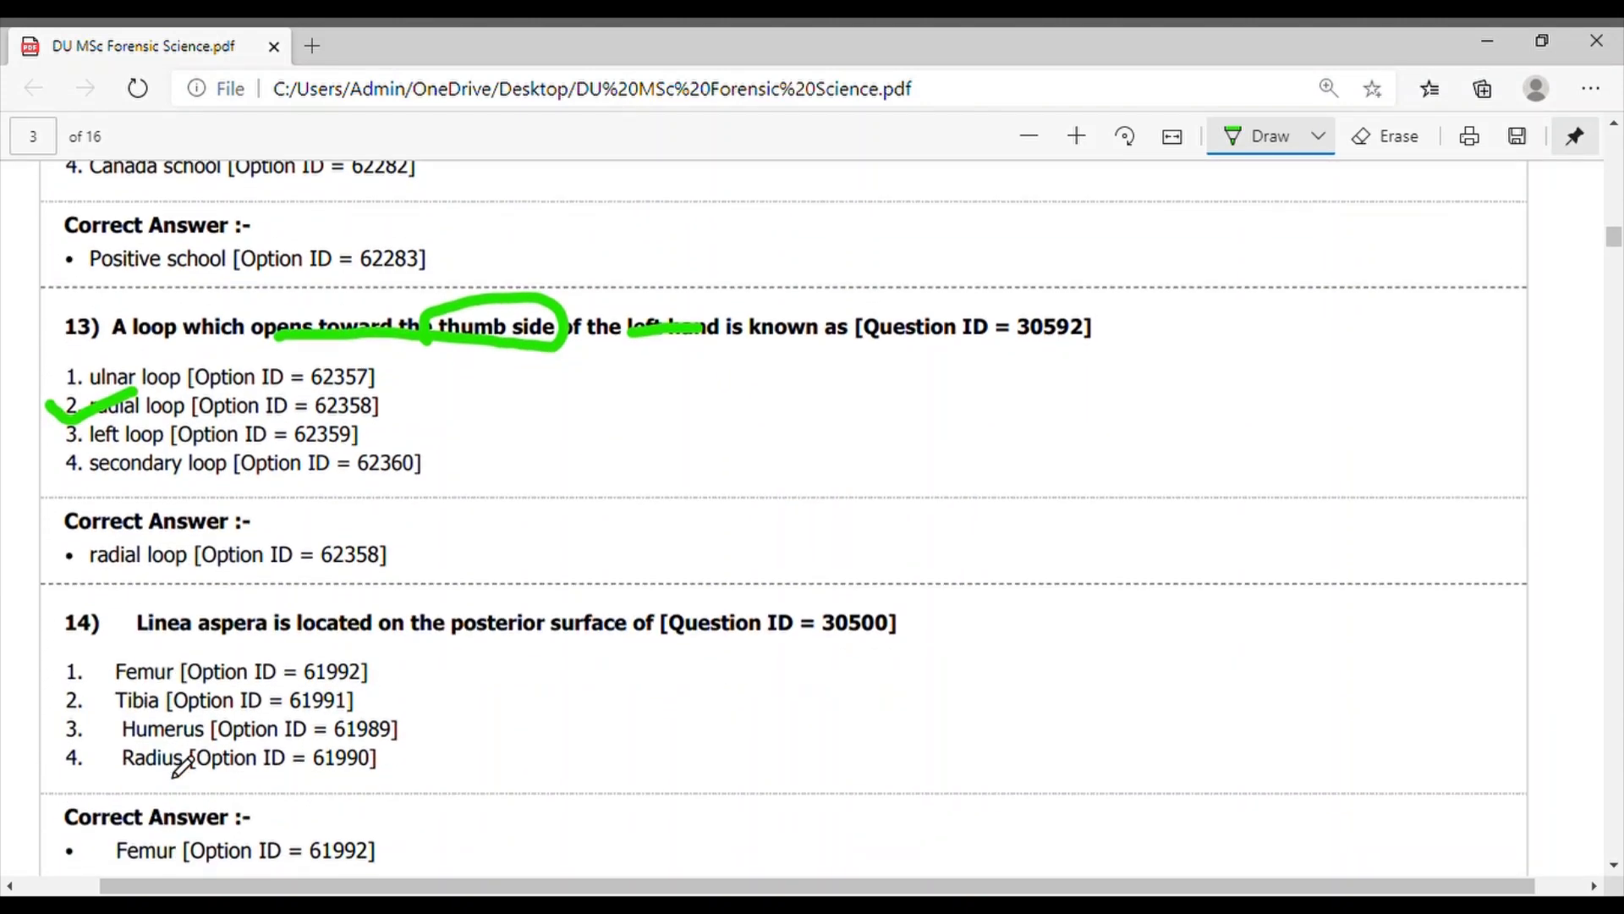
pyautogui.scroll(1, 182, 765)
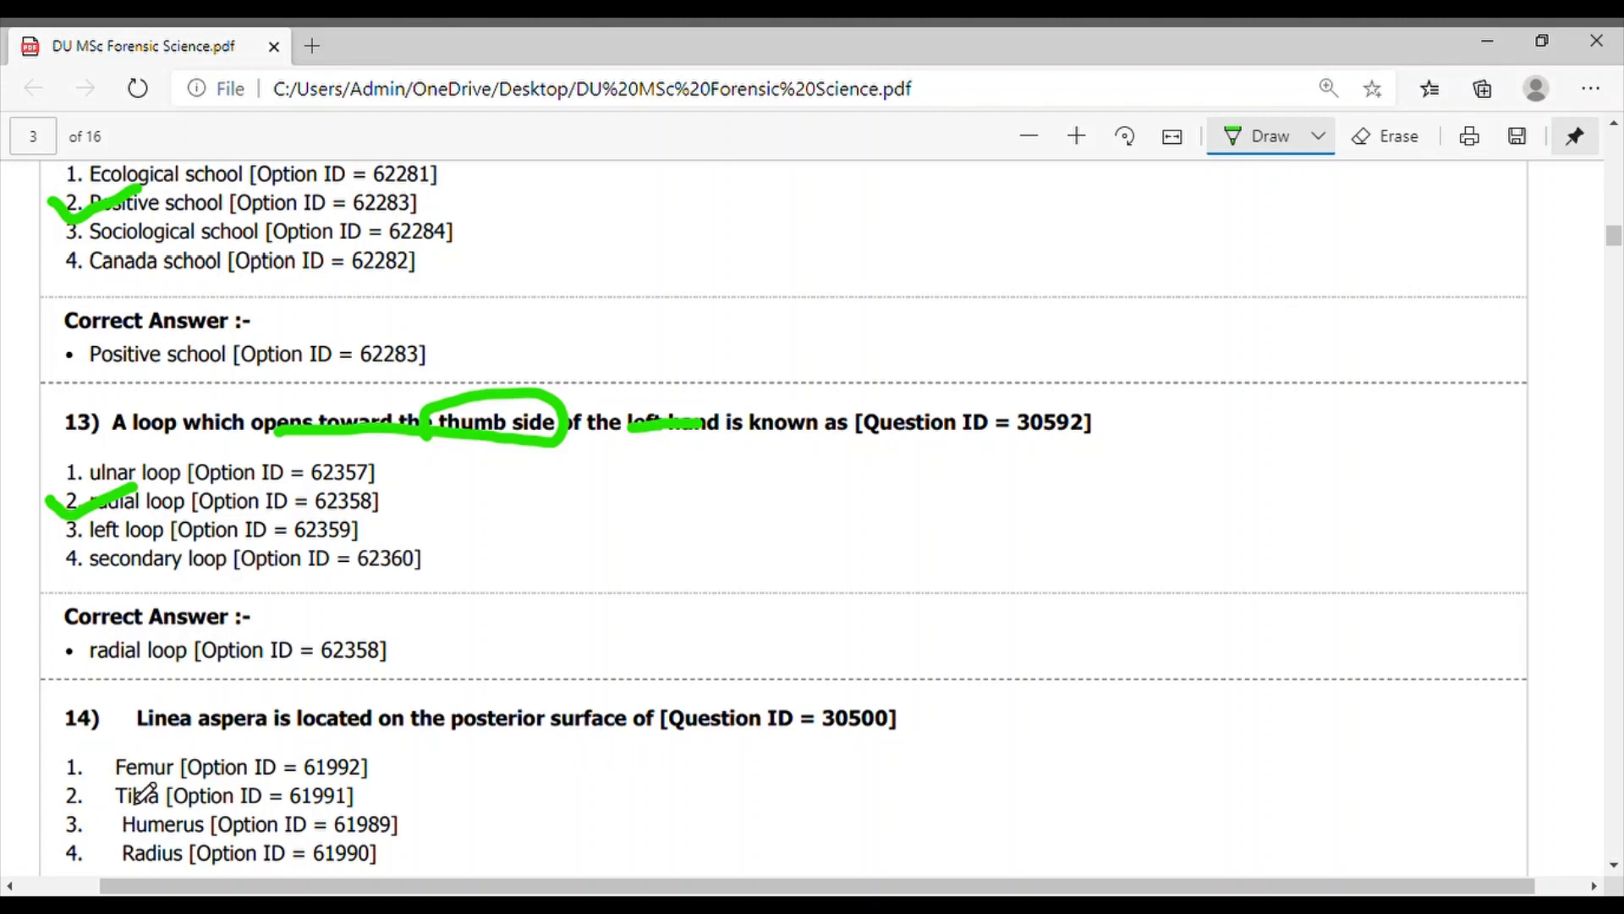
pyautogui.moveTo(65, 767); pyautogui.dragTo(132, 739)
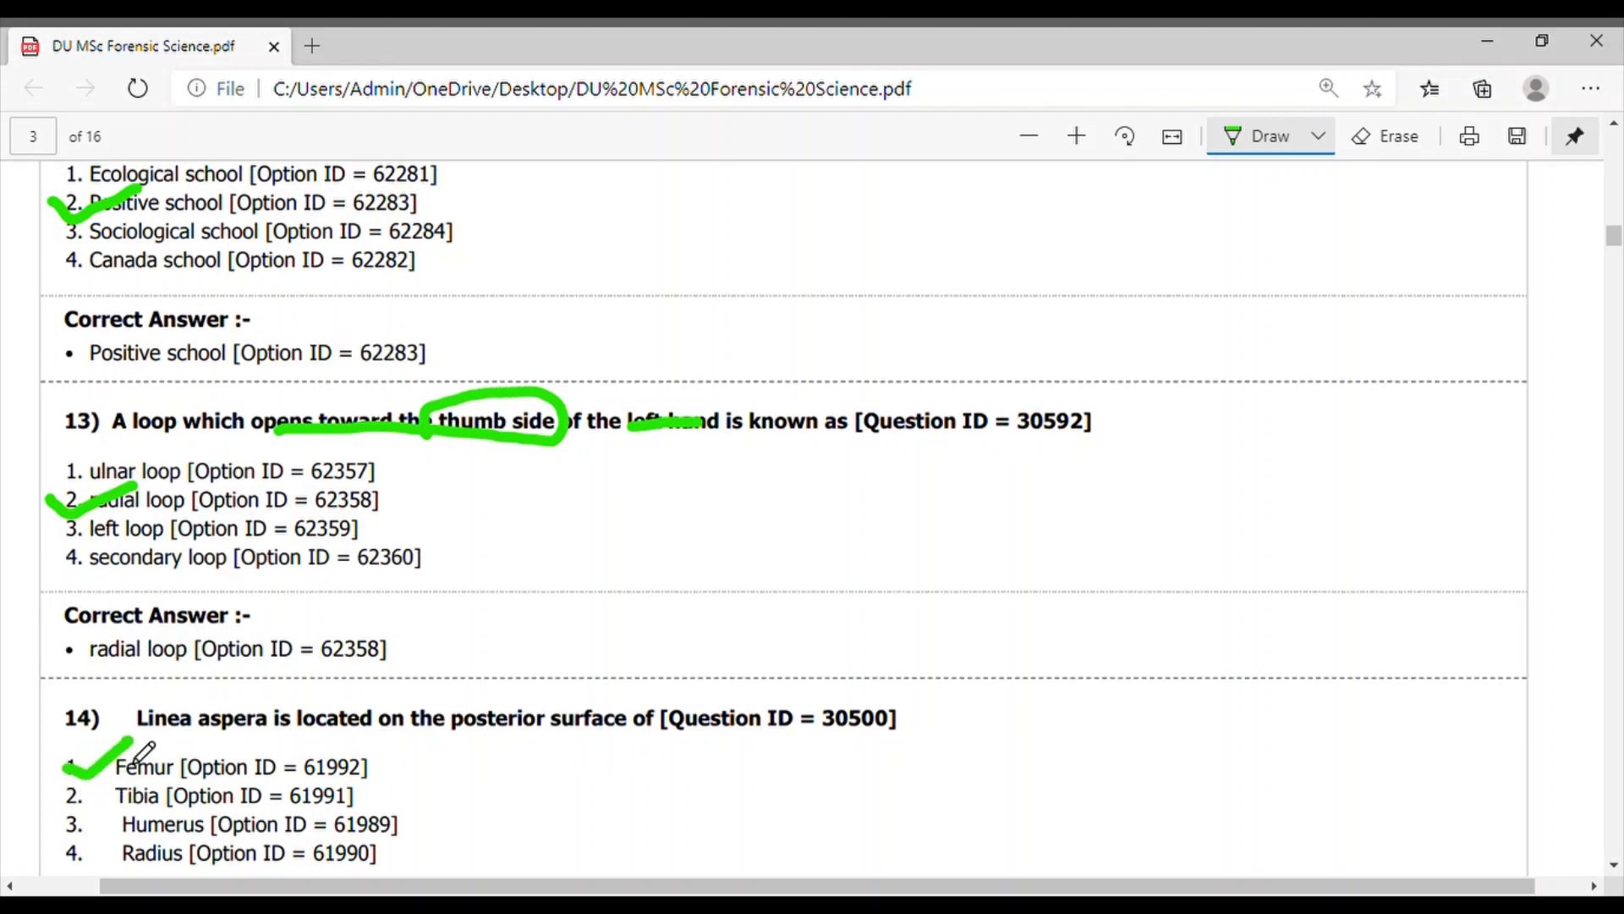
pyautogui.scroll(-3, 133, 742)
pyautogui.scroll(-2, 143, 752)
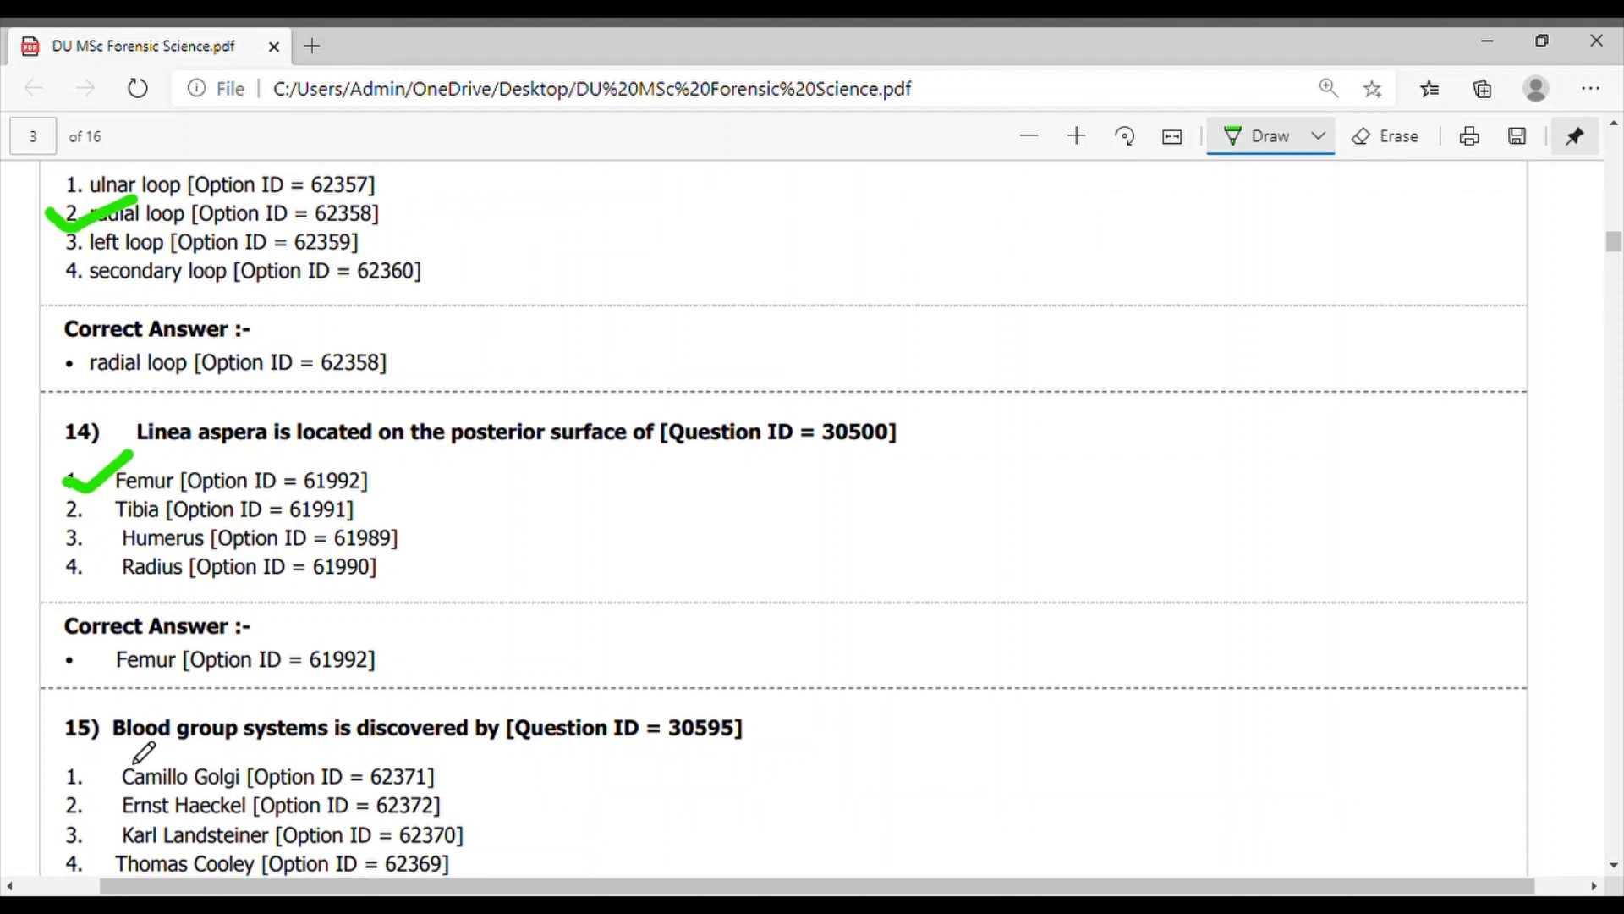
pyautogui.scroll(-2, 140, 754)
pyautogui.scroll(2, 142, 755)
# Tick Karl Landsteiner for question 15, then circle 'Ricin' and tick castor oil plant in question 16
pyautogui.moveTo(57, 835); pyautogui.dragTo(175, 780)
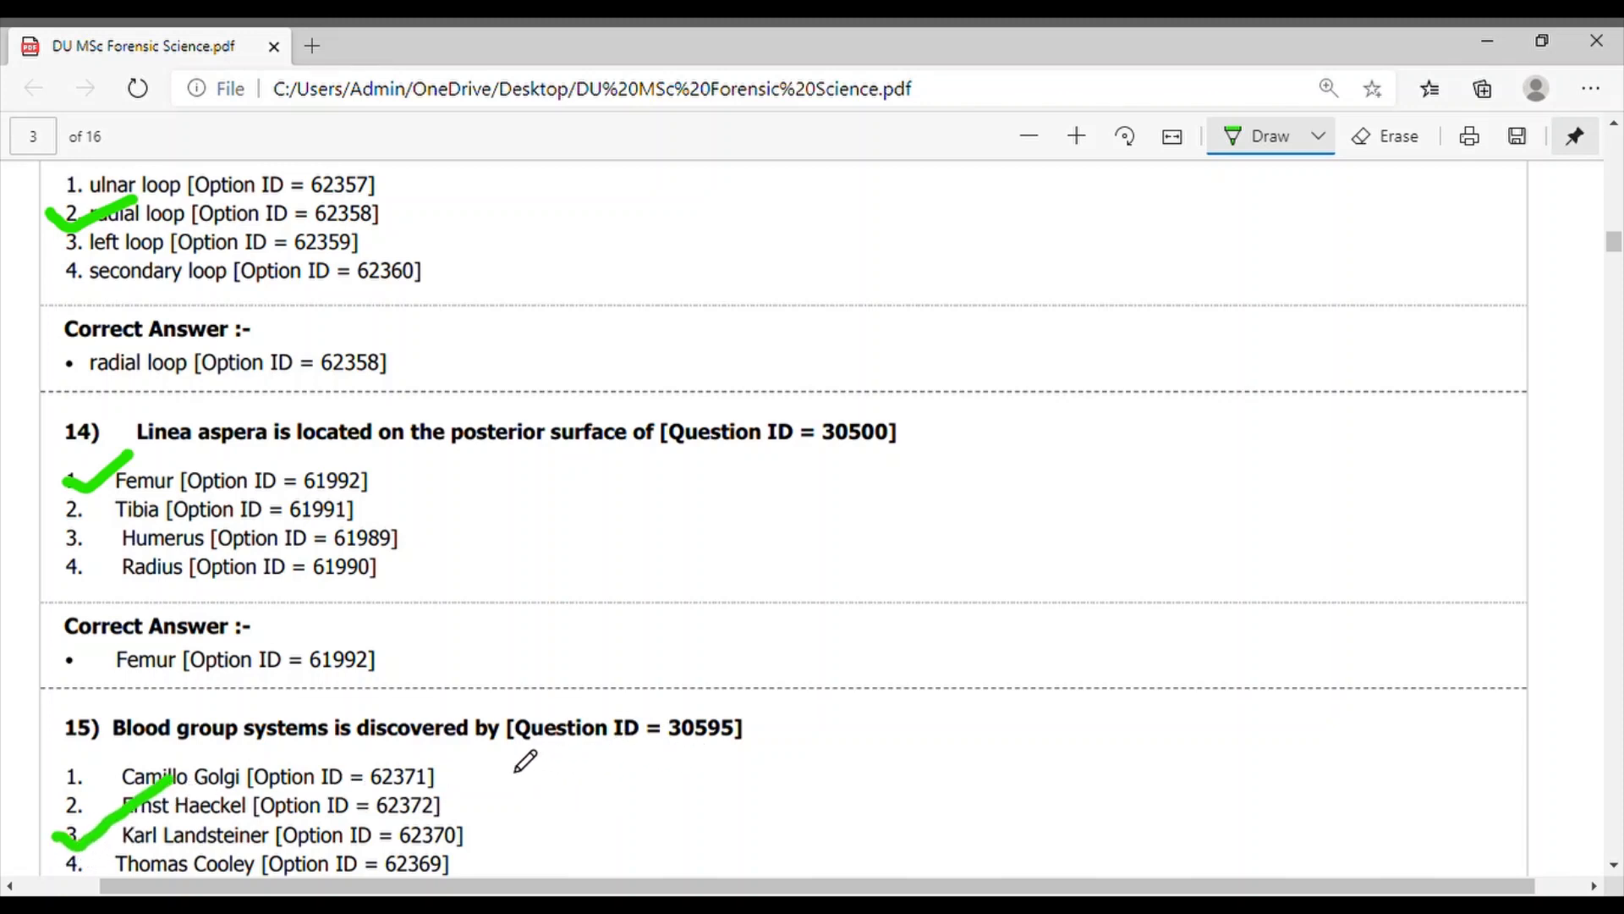
pyautogui.scroll(-3, 690, 758)
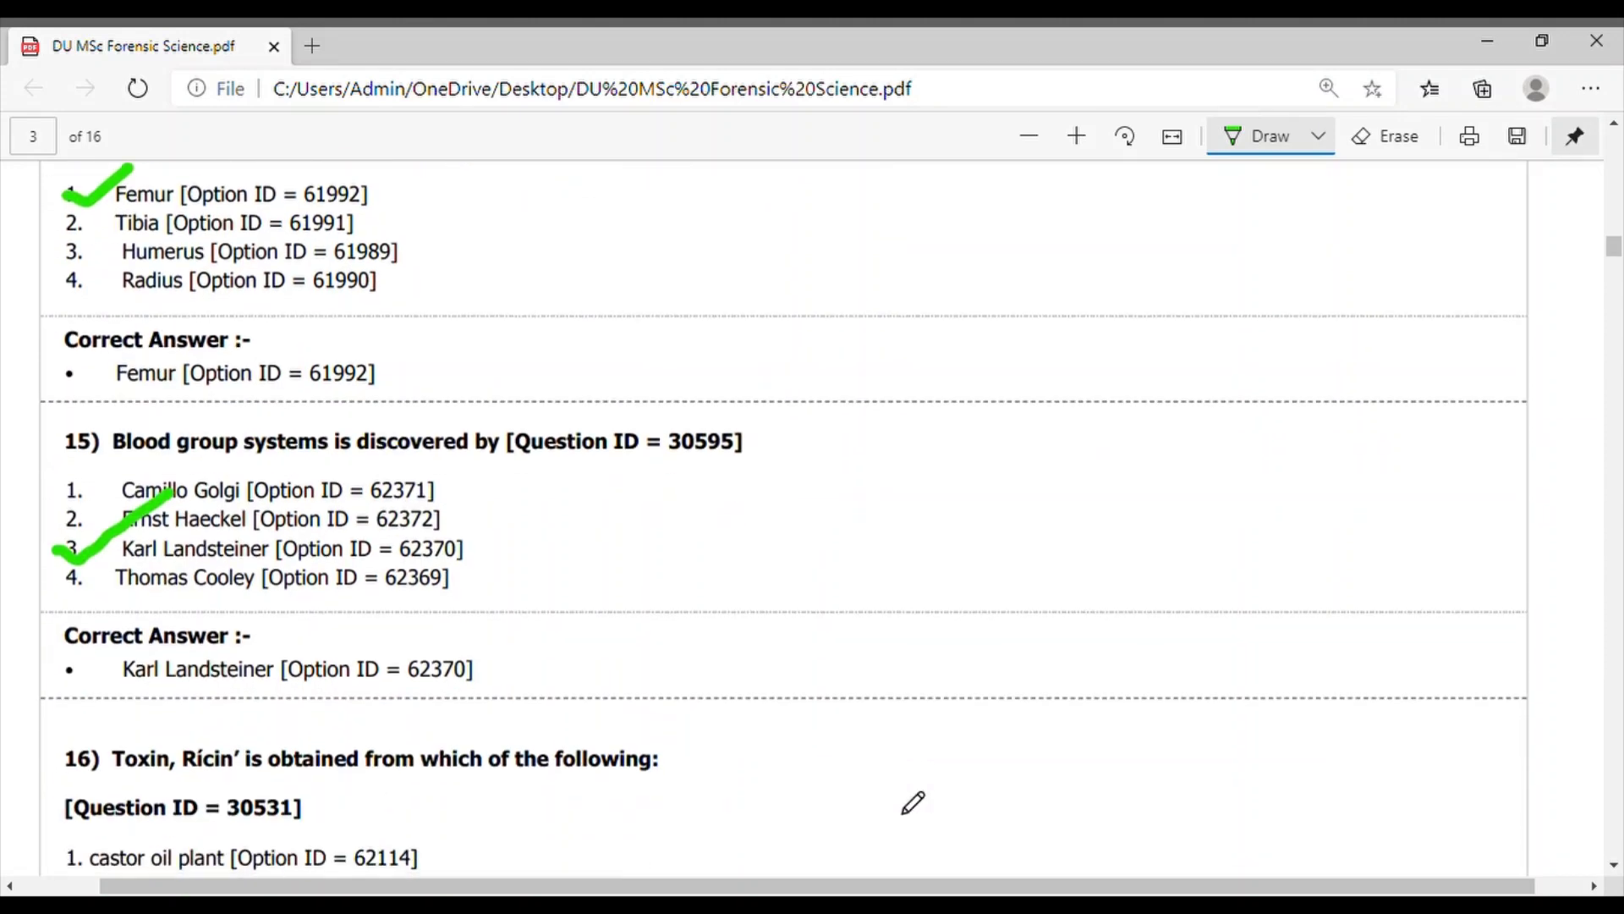
pyautogui.scroll(-1, 912, 803)
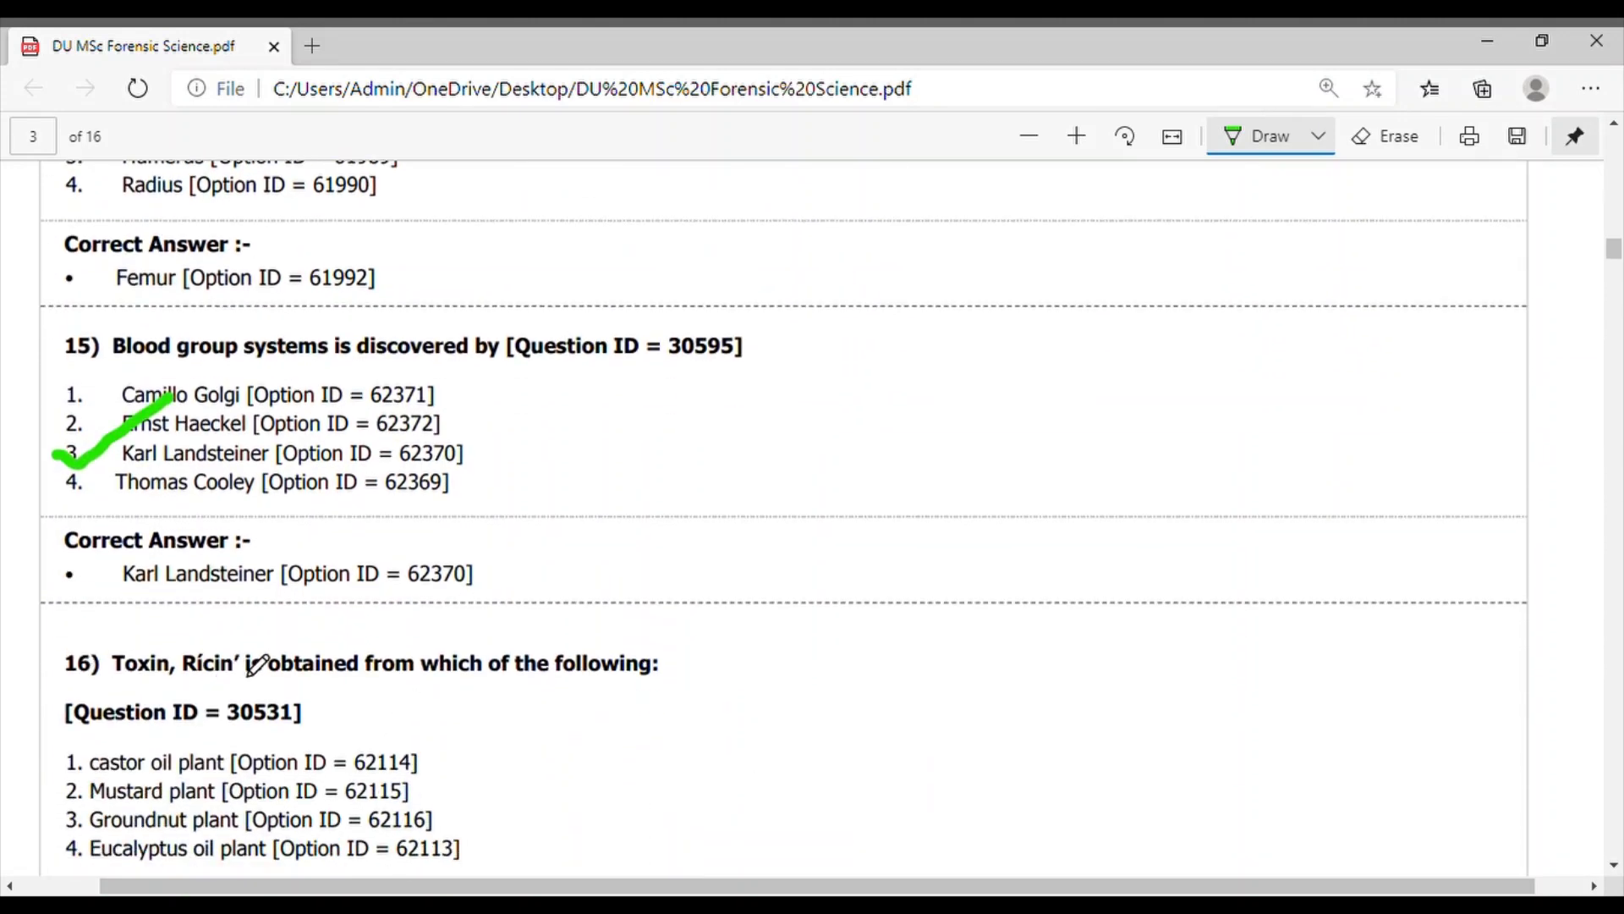
pyautogui.moveTo(236, 640); pyautogui.dragTo(236, 650)
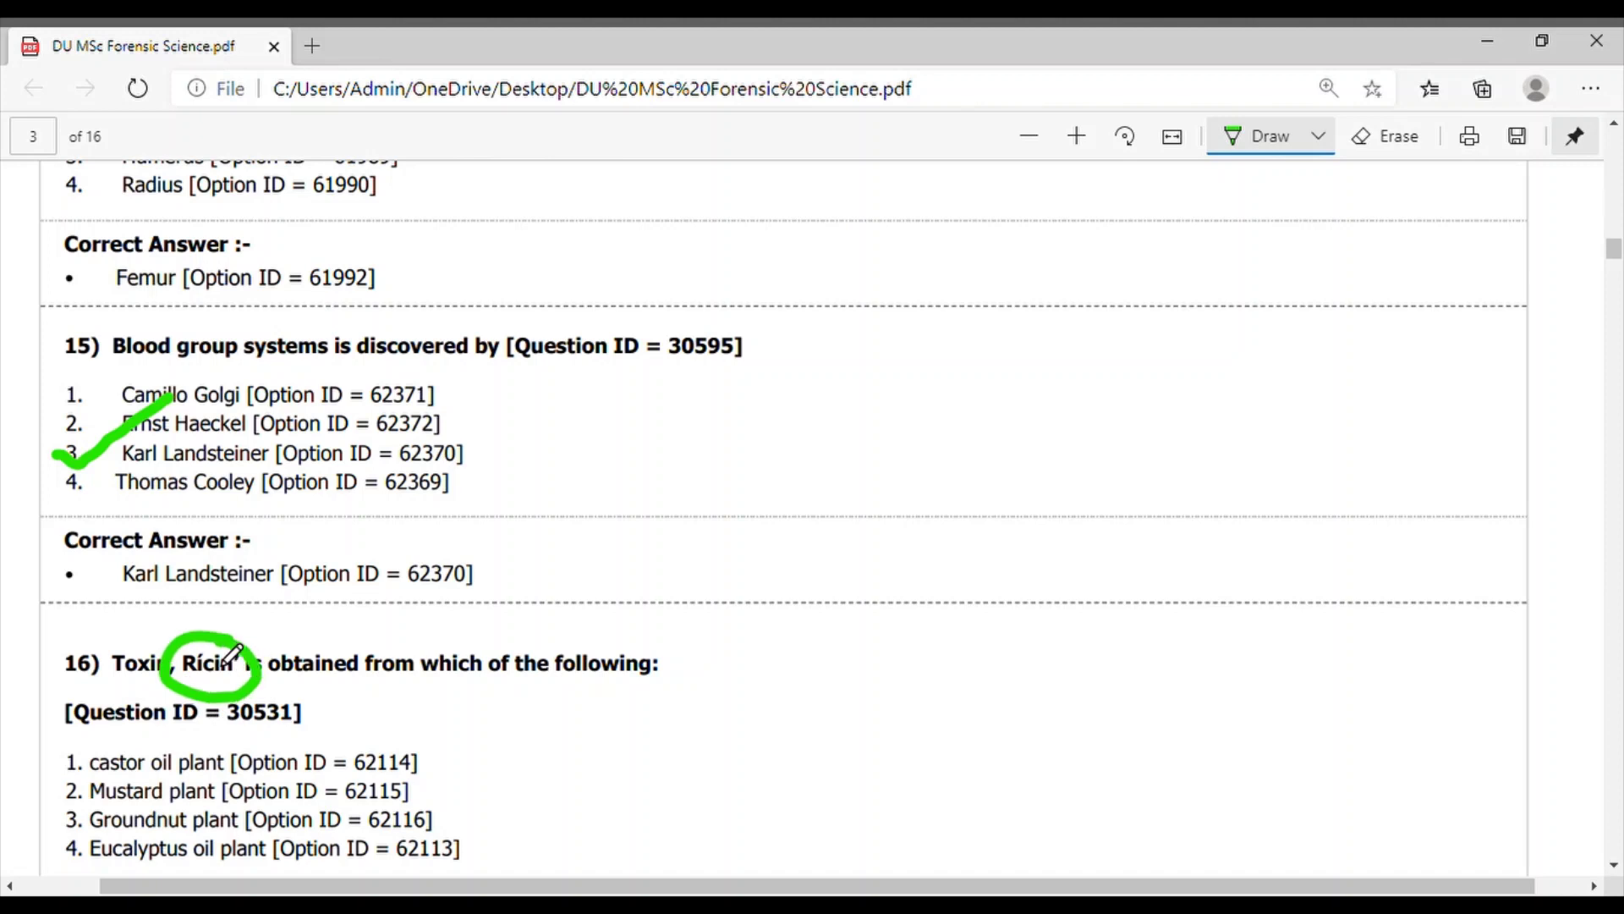
pyautogui.scroll(-1, 547, 698)
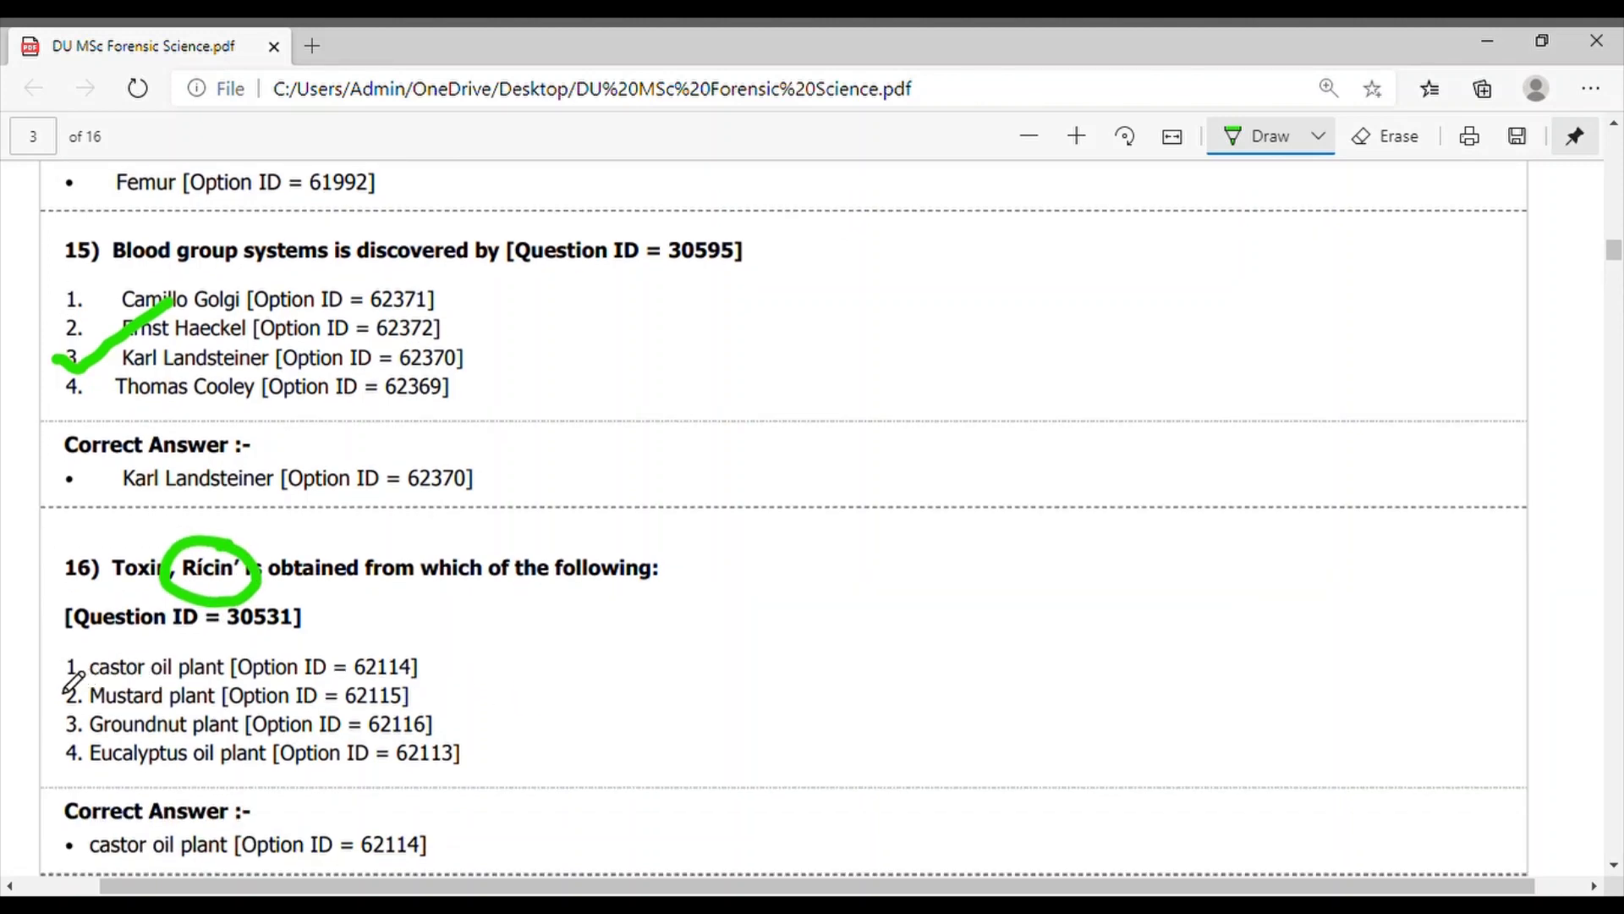
pyautogui.moveTo(57, 663); pyautogui.dragTo(139, 638)
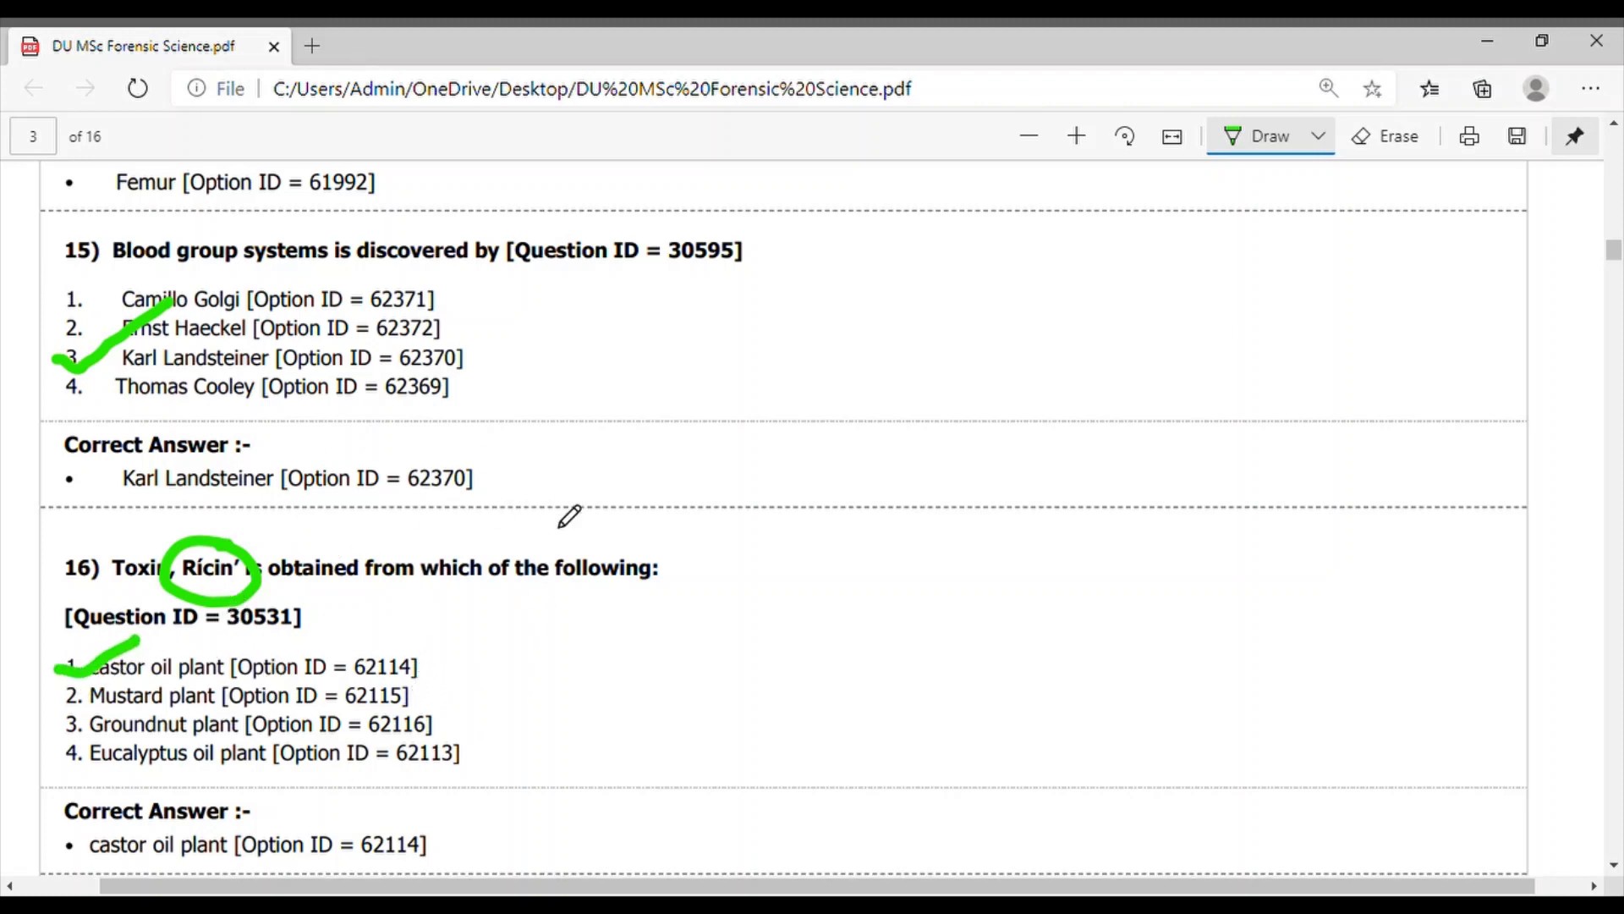
pyautogui.scroll(-1, 569, 516)
pyautogui.scroll(-2, 569, 515)
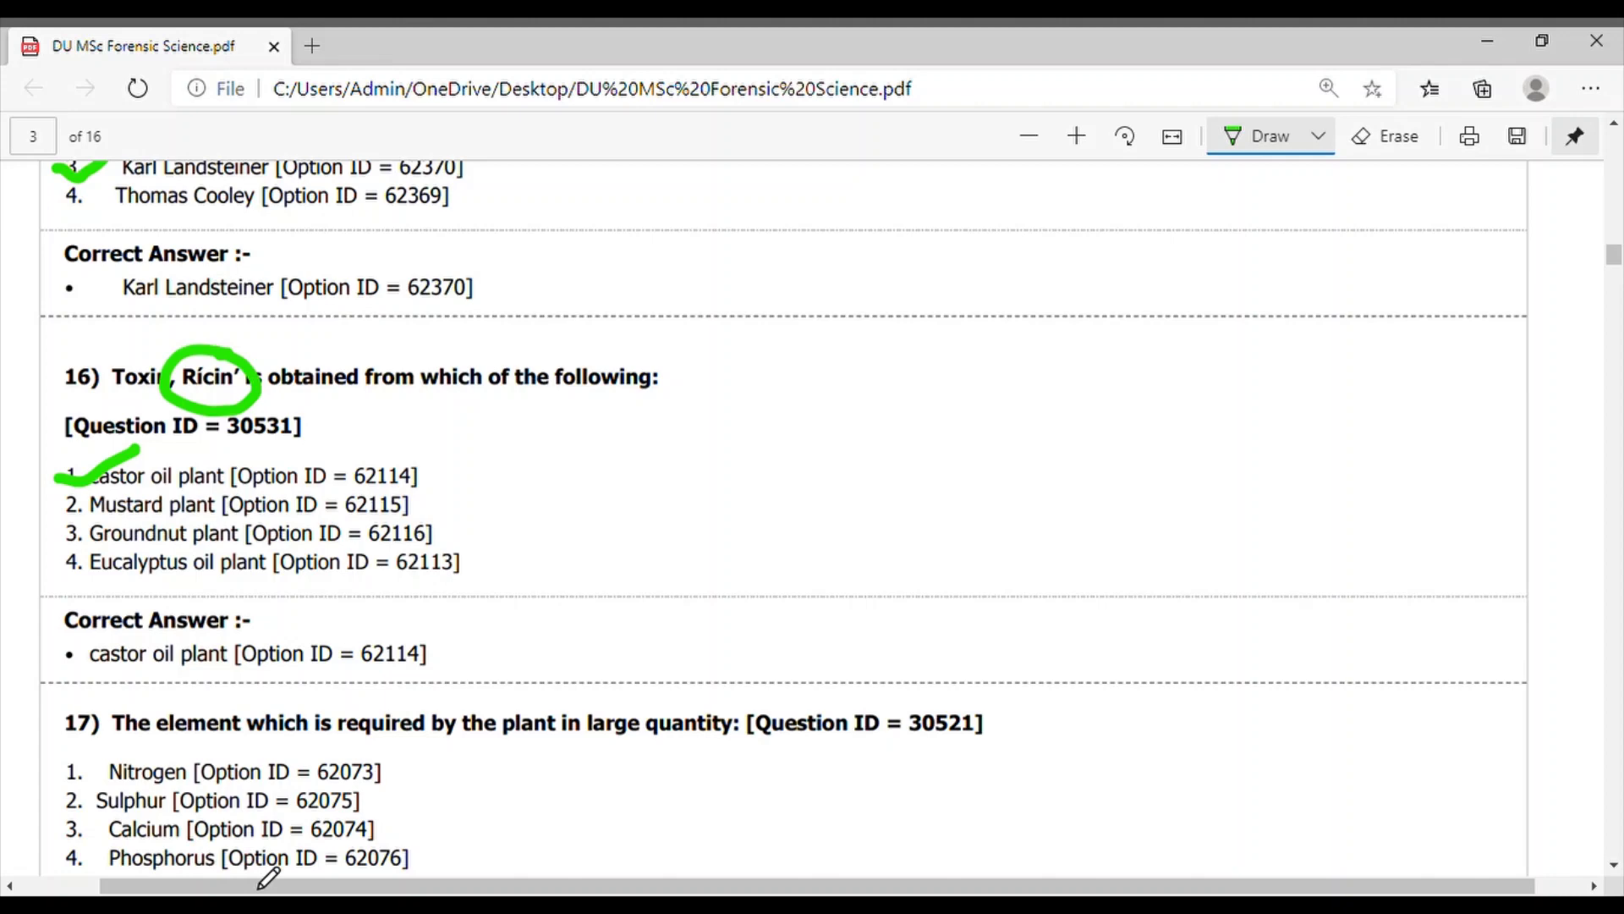
pyautogui.scroll(-1, 267, 875)
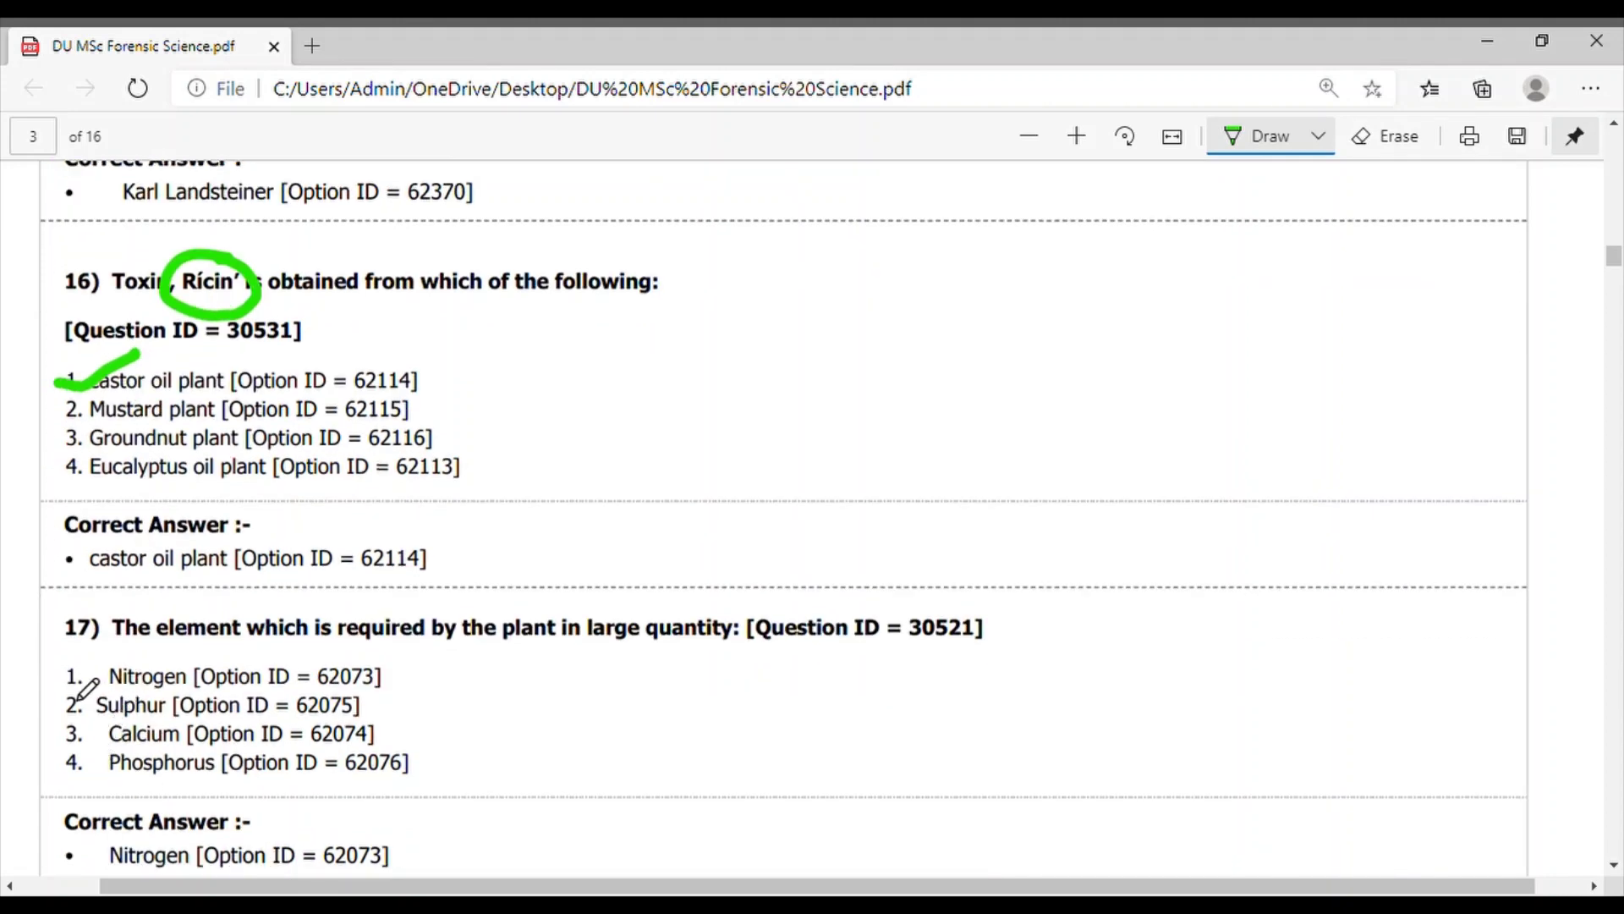
# Tick Nitrogen for question 17 and Half Life for question 18
pyautogui.moveTo(66, 678); pyautogui.dragTo(134, 655)
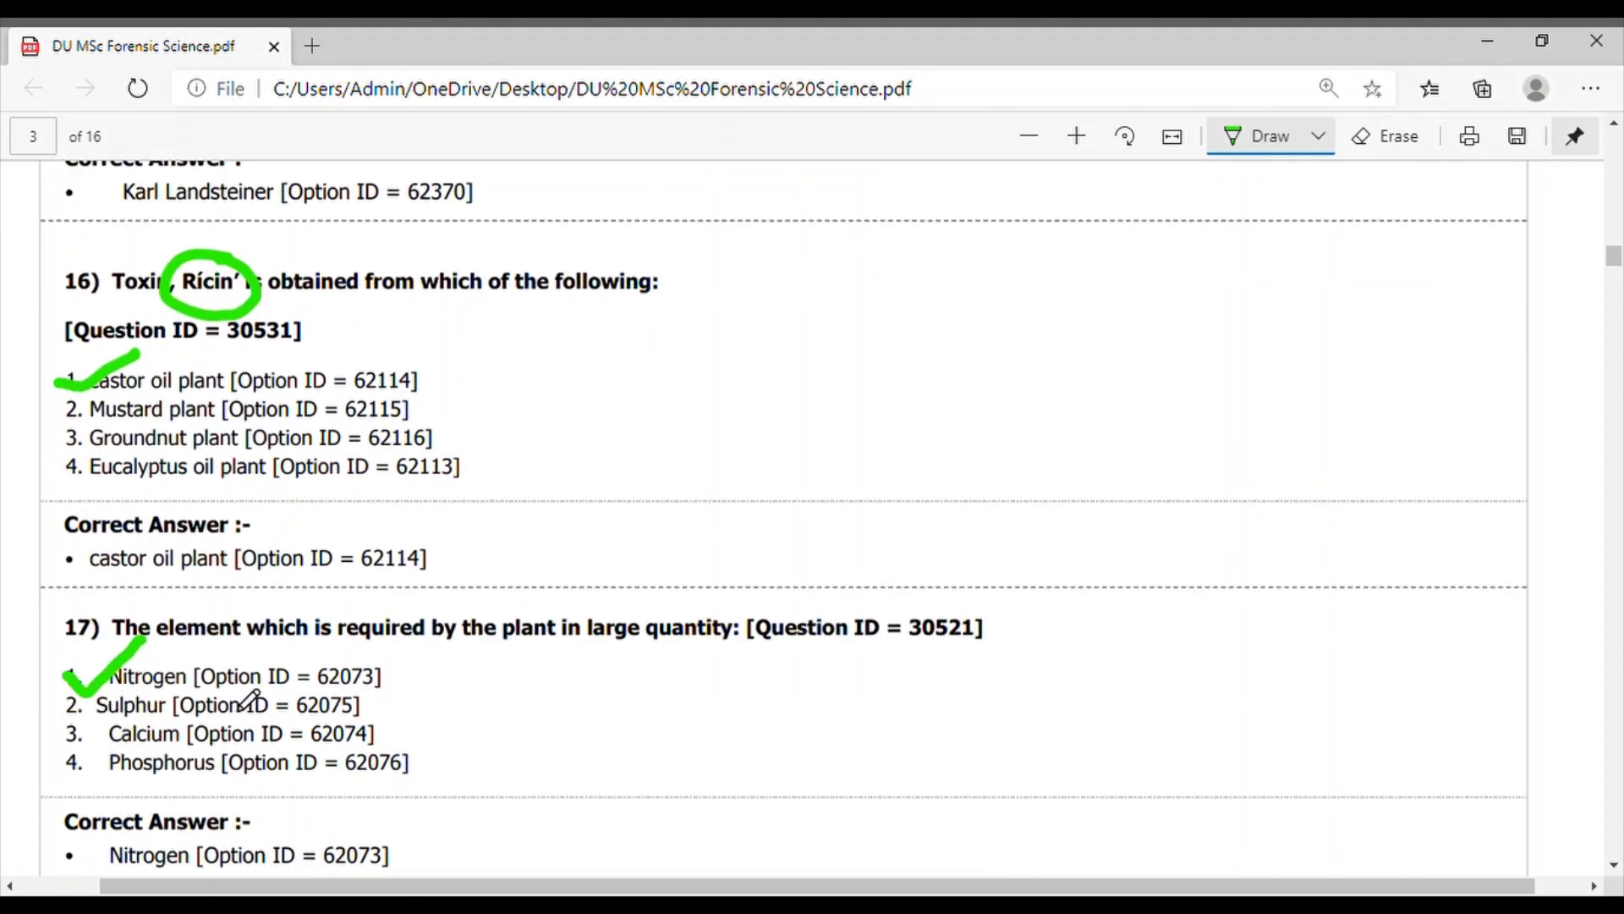
pyautogui.keyDown('ctrl'); pyautogui.scroll(3, 240, 699); pyautogui.keyUp('ctrl')
pyautogui.keyDown('ctrl'); pyautogui.scroll(-1, 250, 703); pyautogui.keyUp('ctrl')
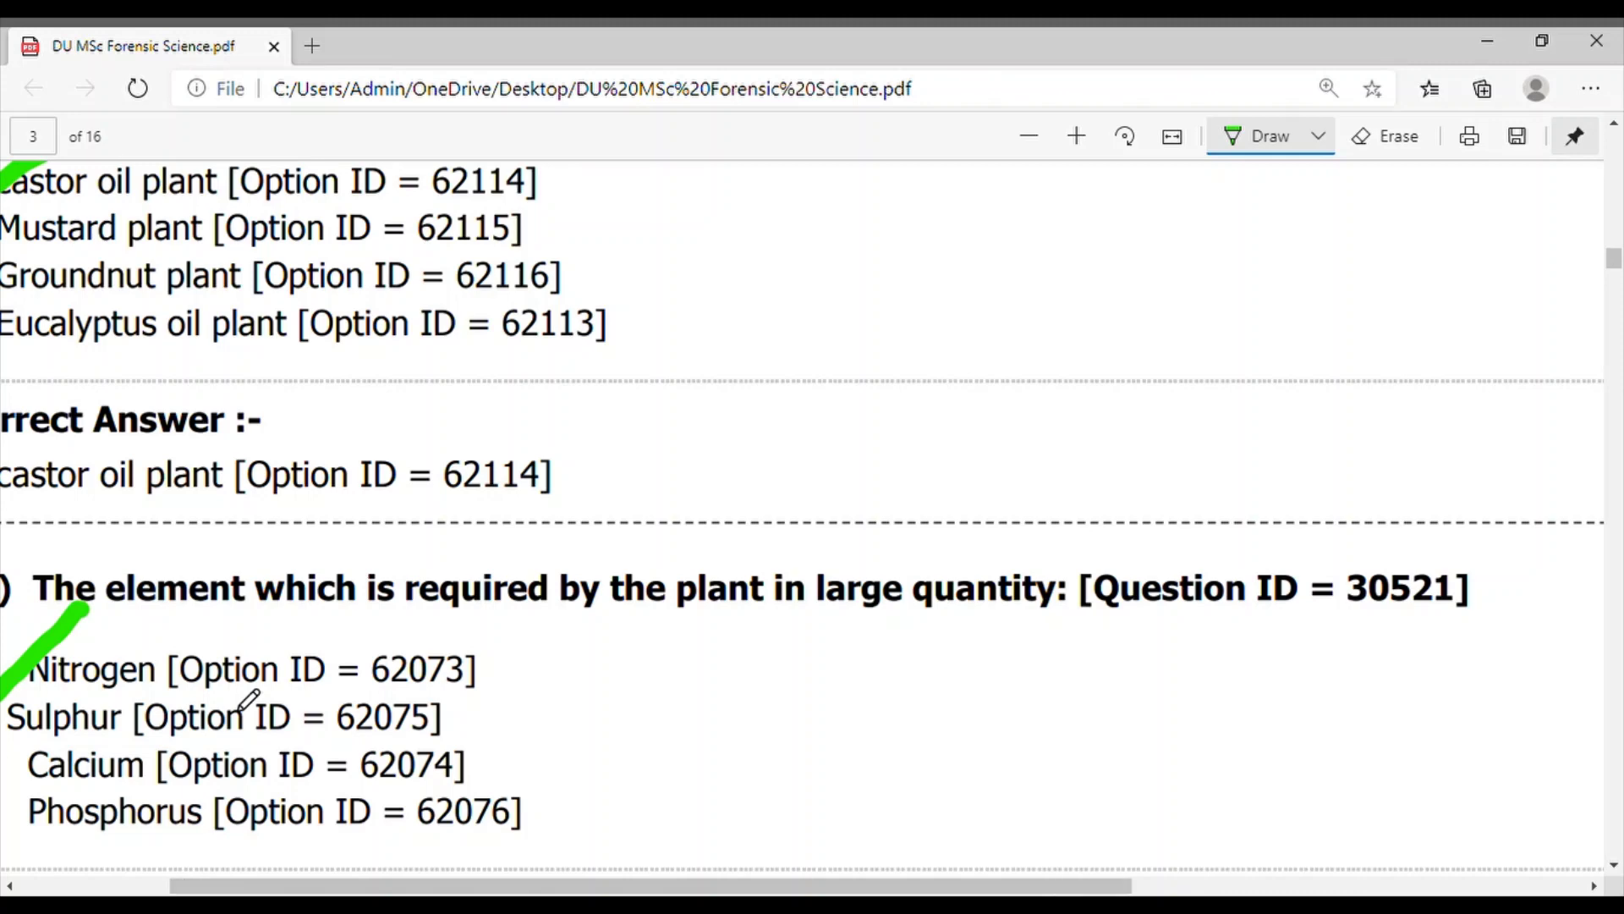
pyautogui.keyDown('ctrl'); pyautogui.scroll(-3, 250, 703); pyautogui.keyUp('ctrl')
pyautogui.scroll(-3, 413, 612)
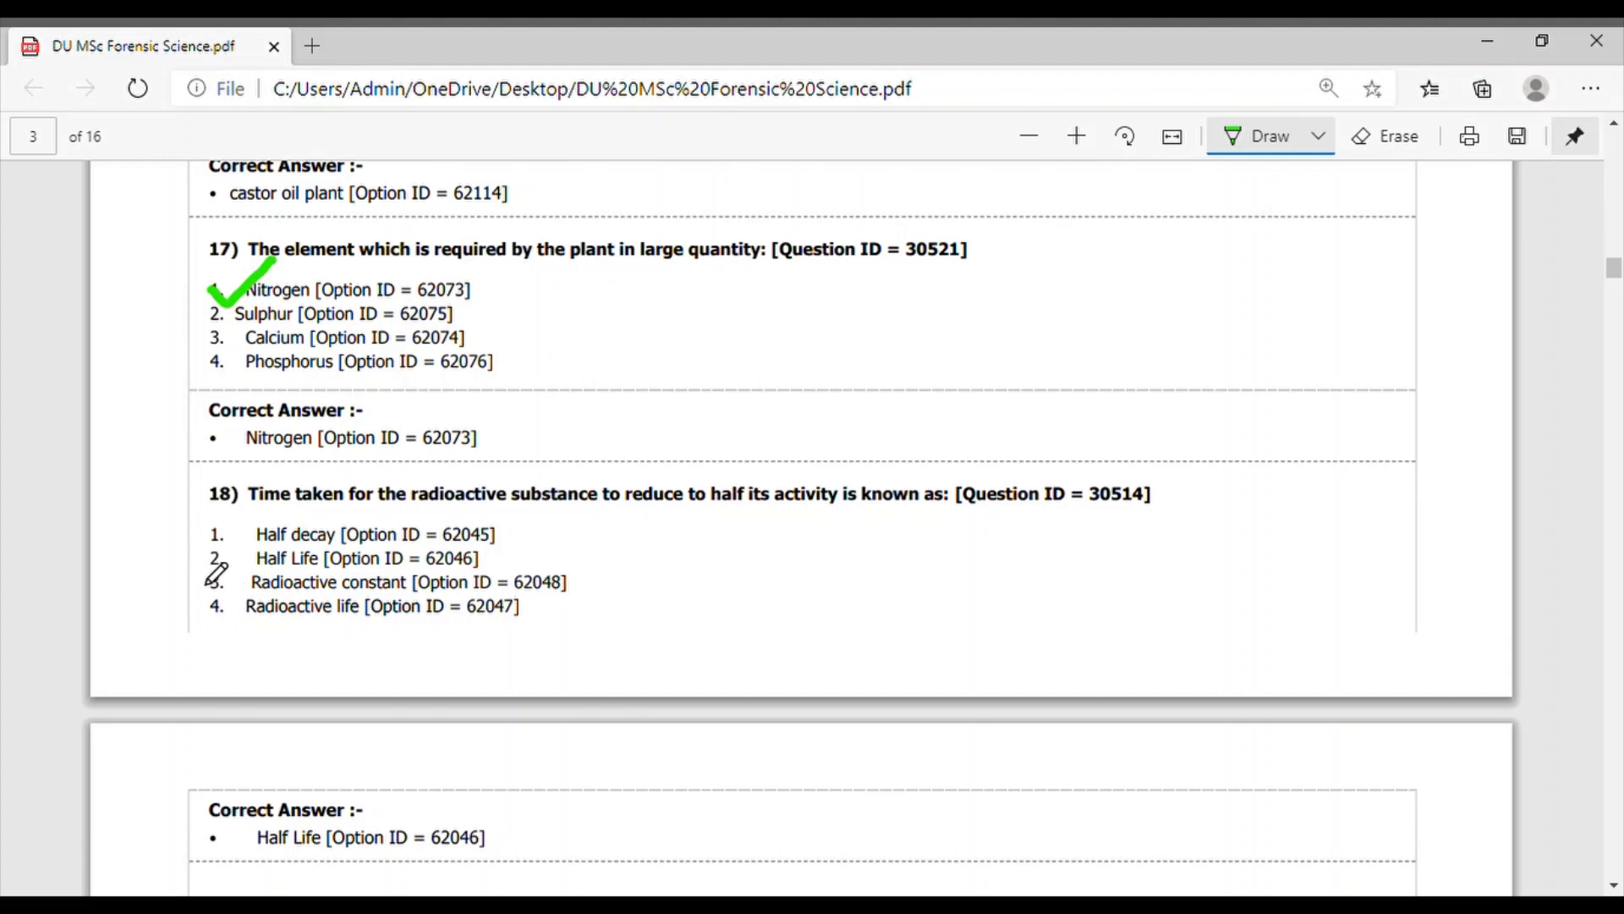
pyautogui.moveTo(214, 581); pyautogui.dragTo(264, 547)
pyautogui.scroll(-2, 623, 573)
pyautogui.scroll(-1, 623, 574)
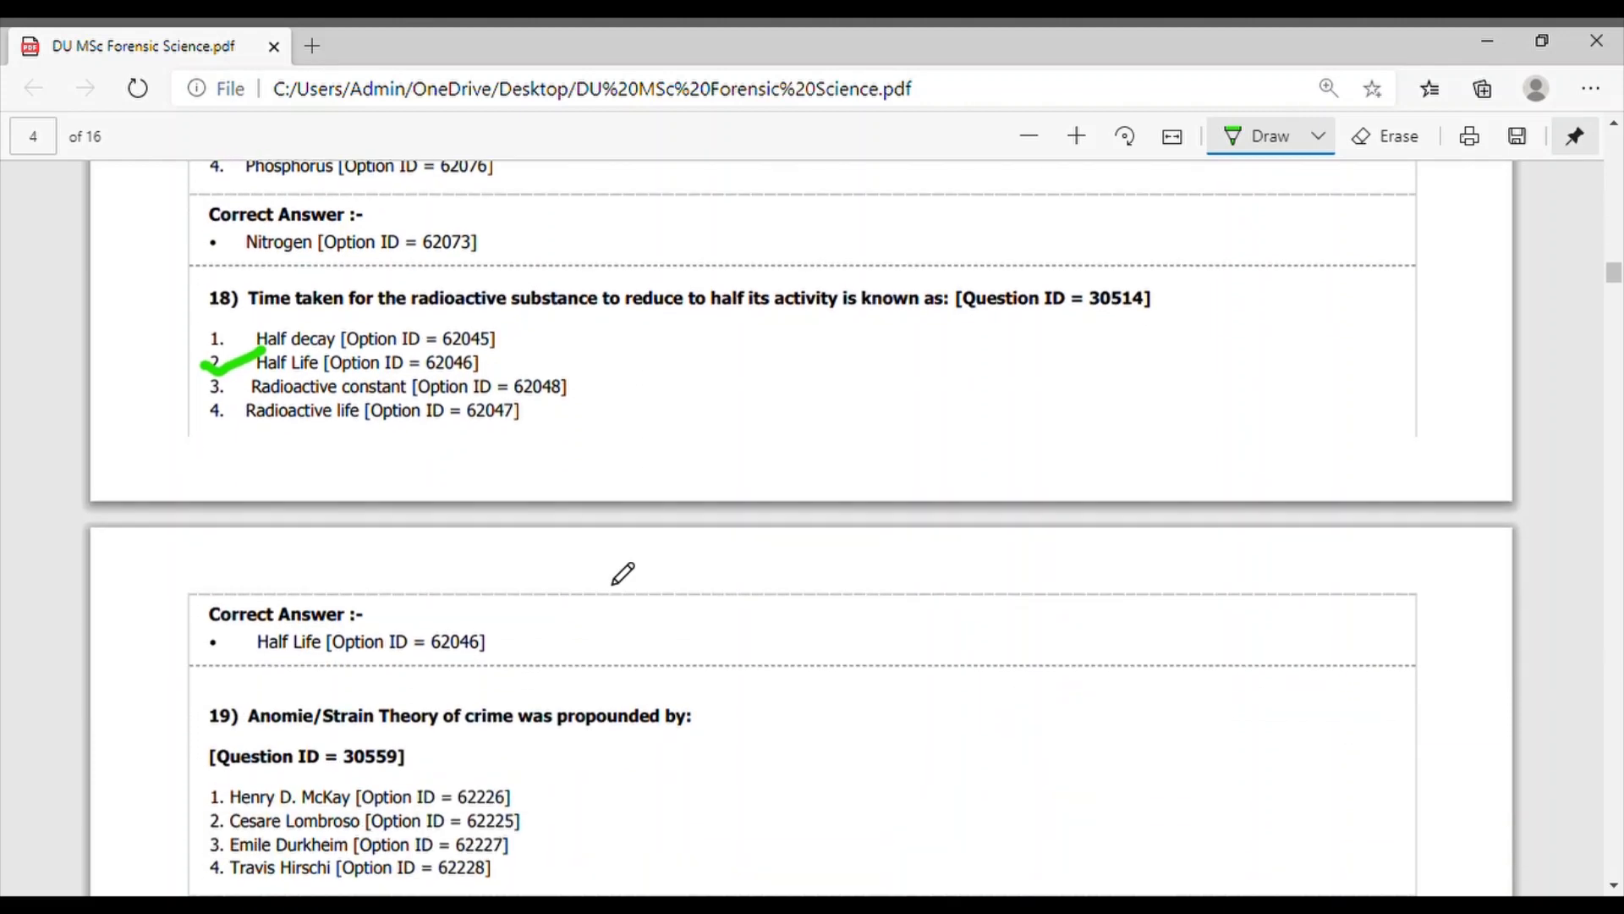
pyautogui.scroll(-1, 624, 573)
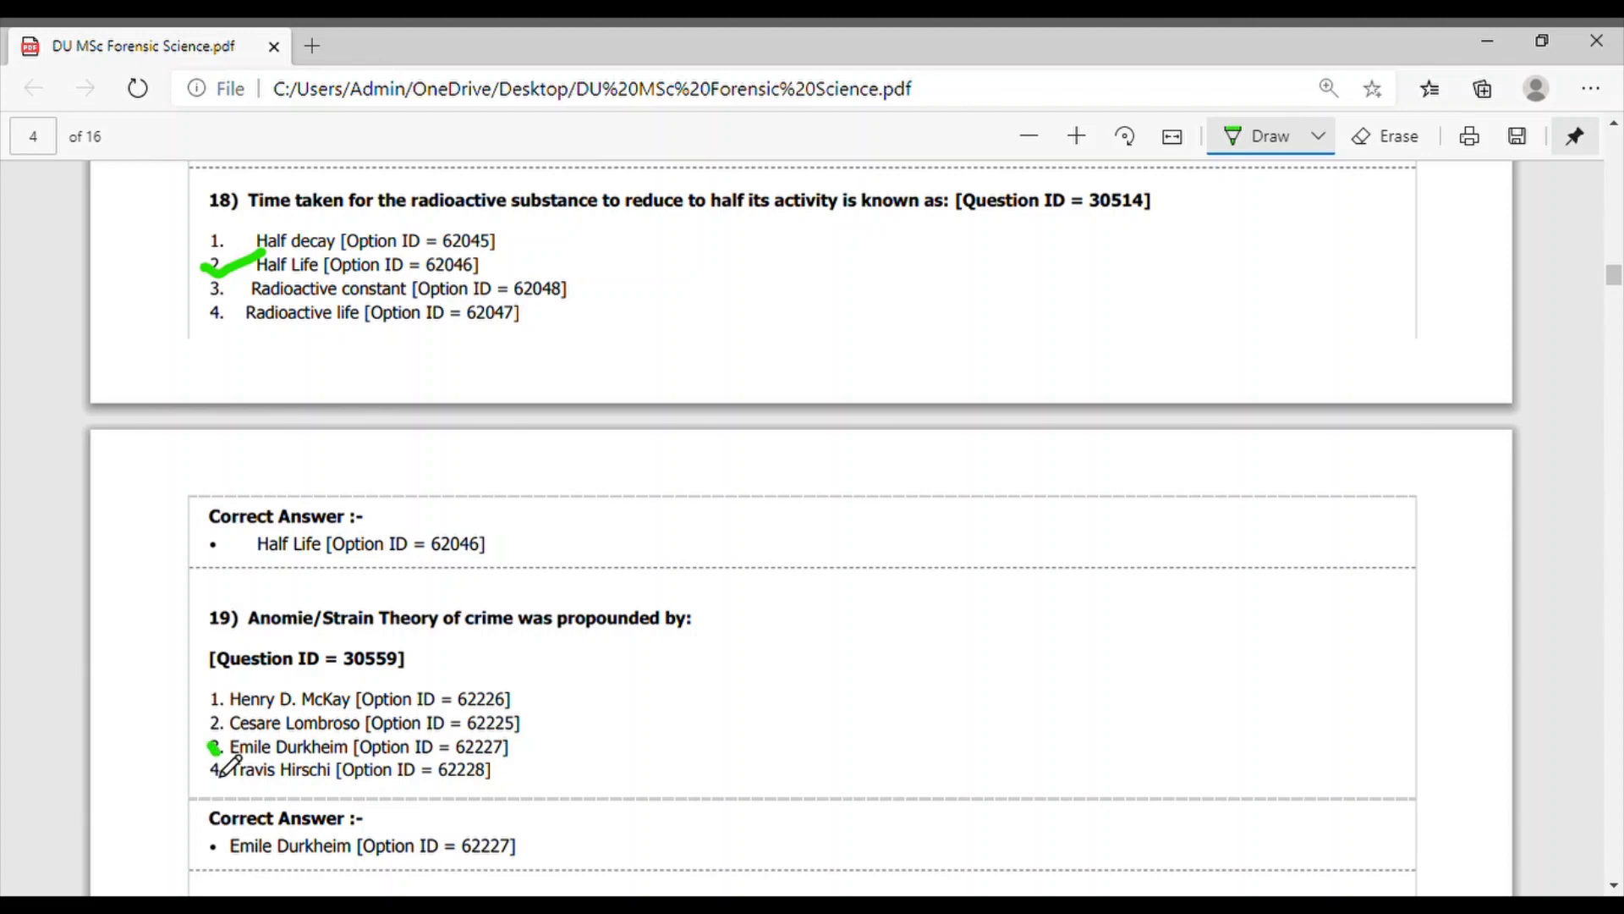
# Tick Emile Durkheim for question 19, plus Greater tubercle, Head and Trochlea for question 20
pyautogui.moveTo(210, 749); pyautogui.dragTo(254, 732)
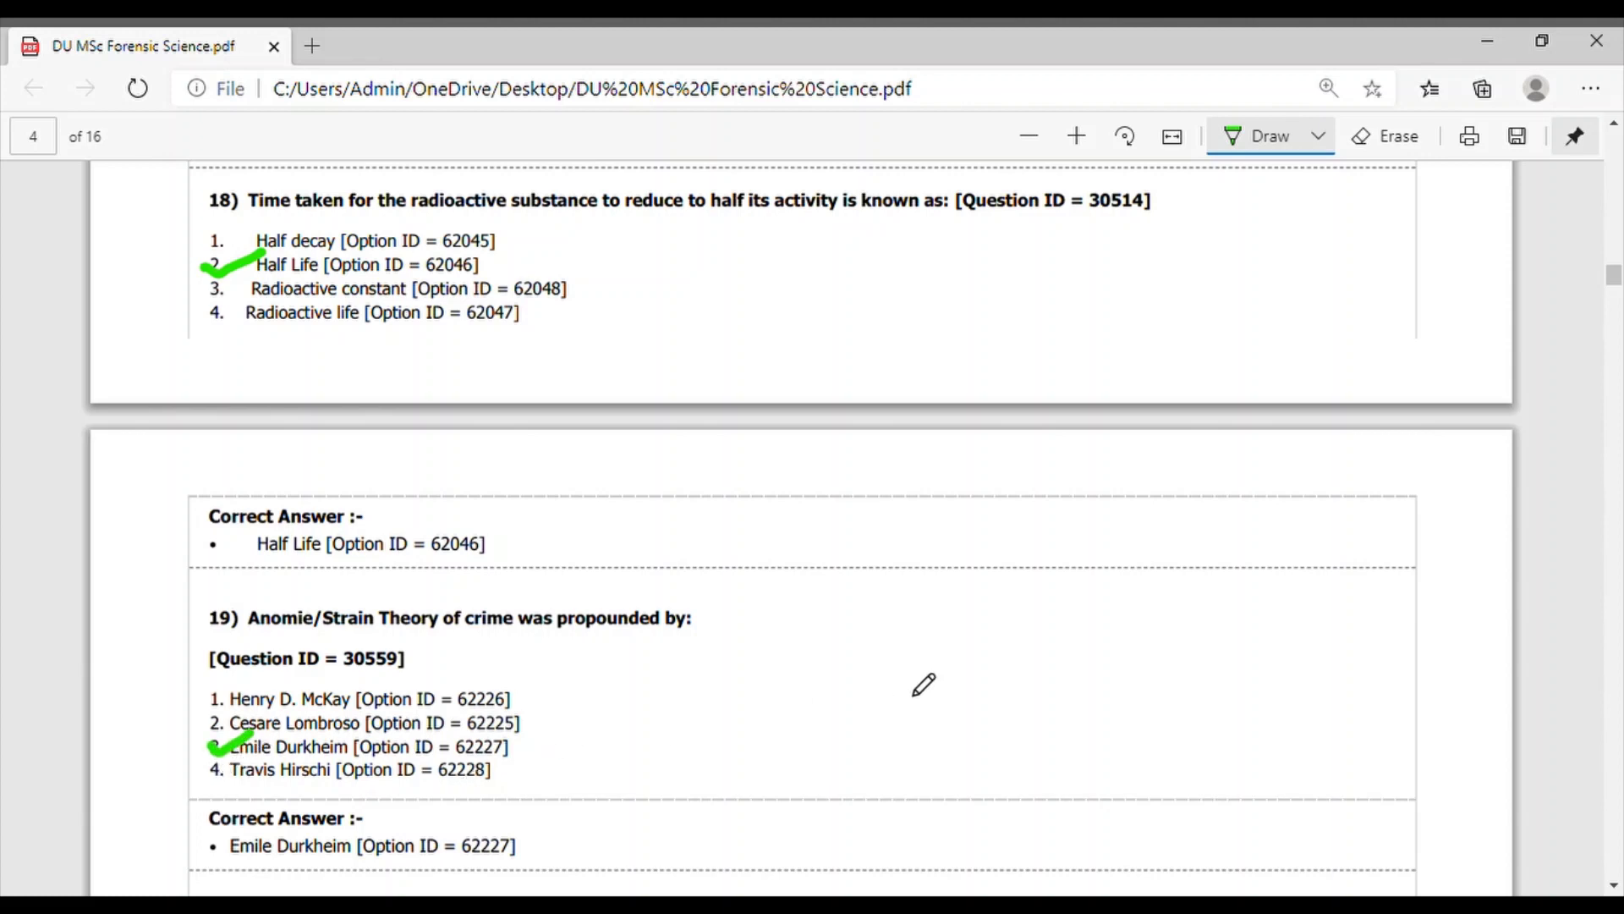
pyautogui.scroll(-3, 926, 685)
pyautogui.scroll(-2, 926, 686)
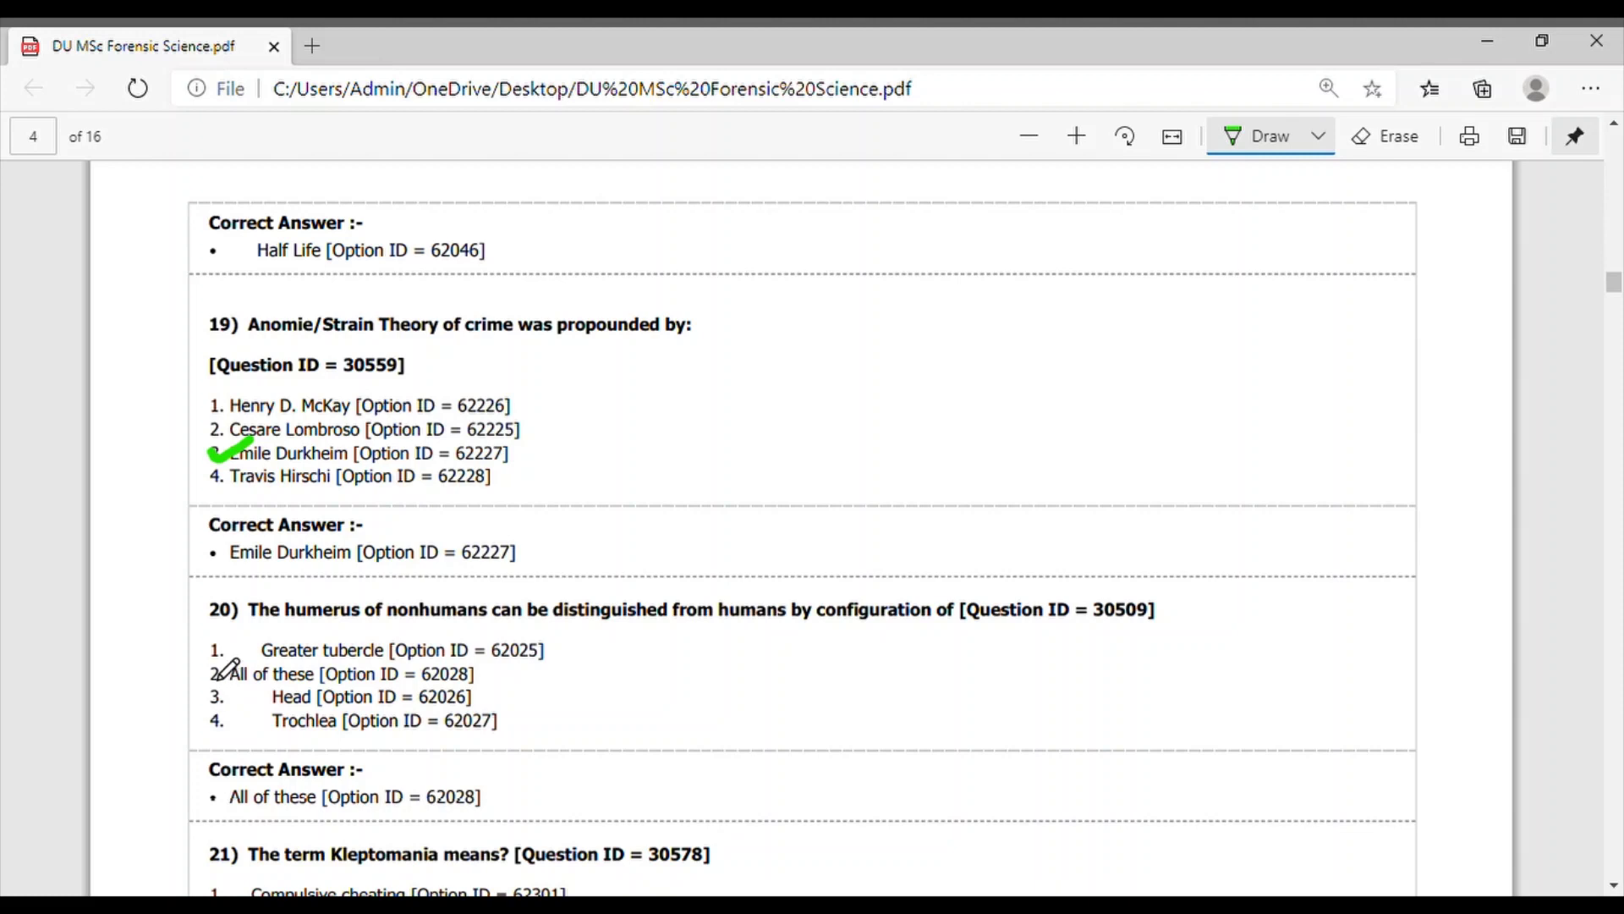
pyautogui.moveTo(214, 652); pyautogui.dragTo(263, 636)
pyautogui.moveTo(206, 701); pyautogui.dragTo(257, 687)
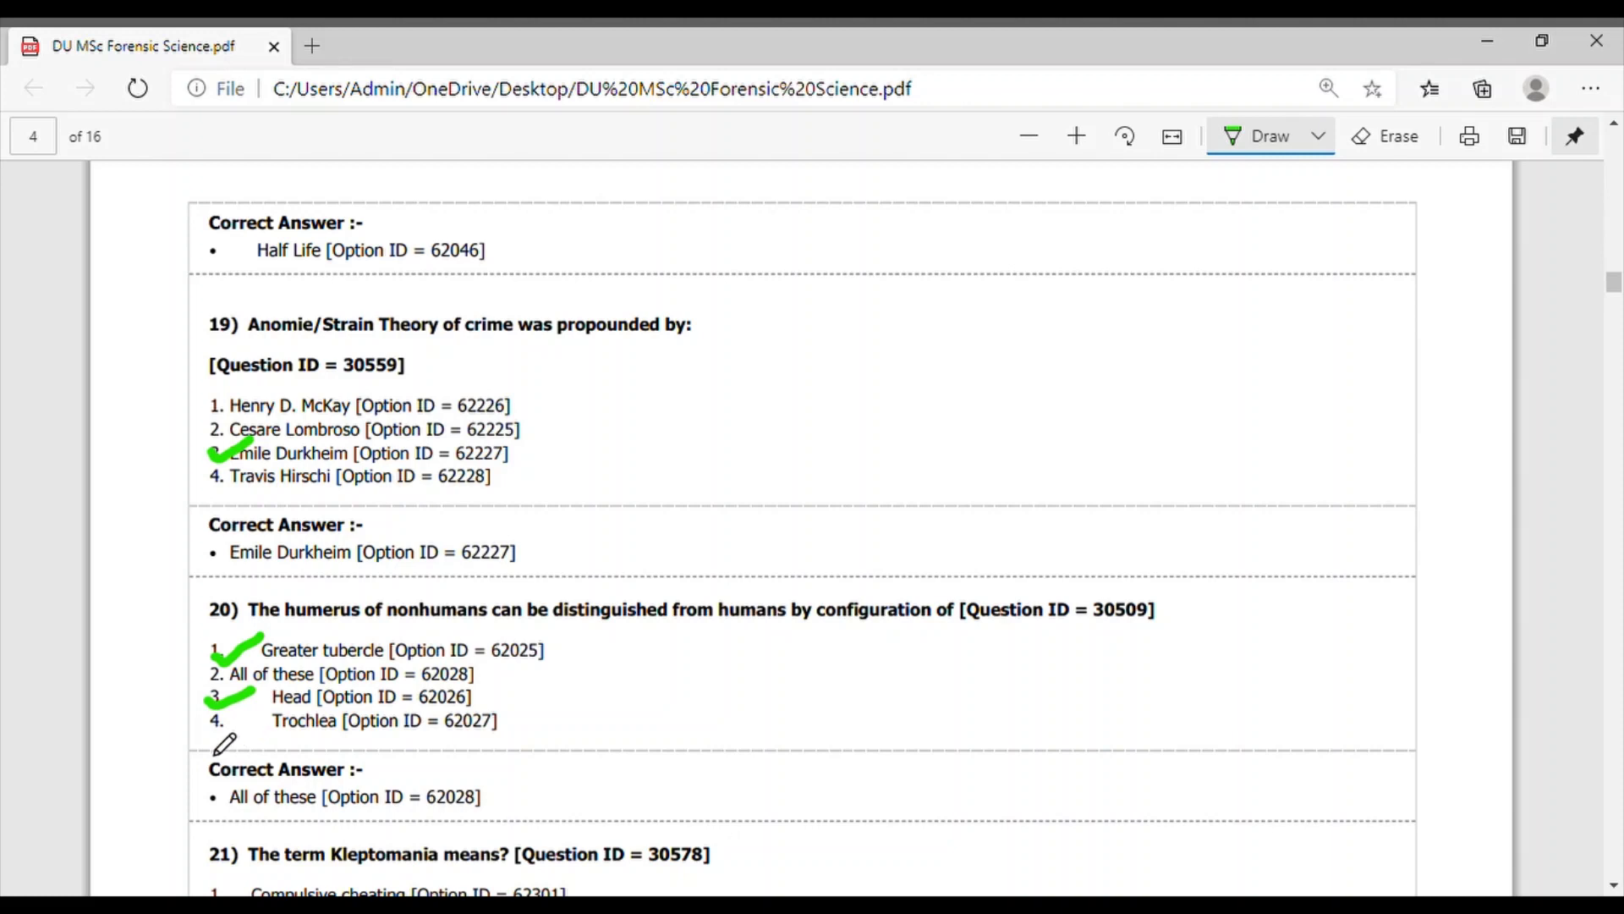
pyautogui.moveTo(202, 732); pyautogui.dragTo(257, 711)
pyautogui.scroll(-1, 493, 821)
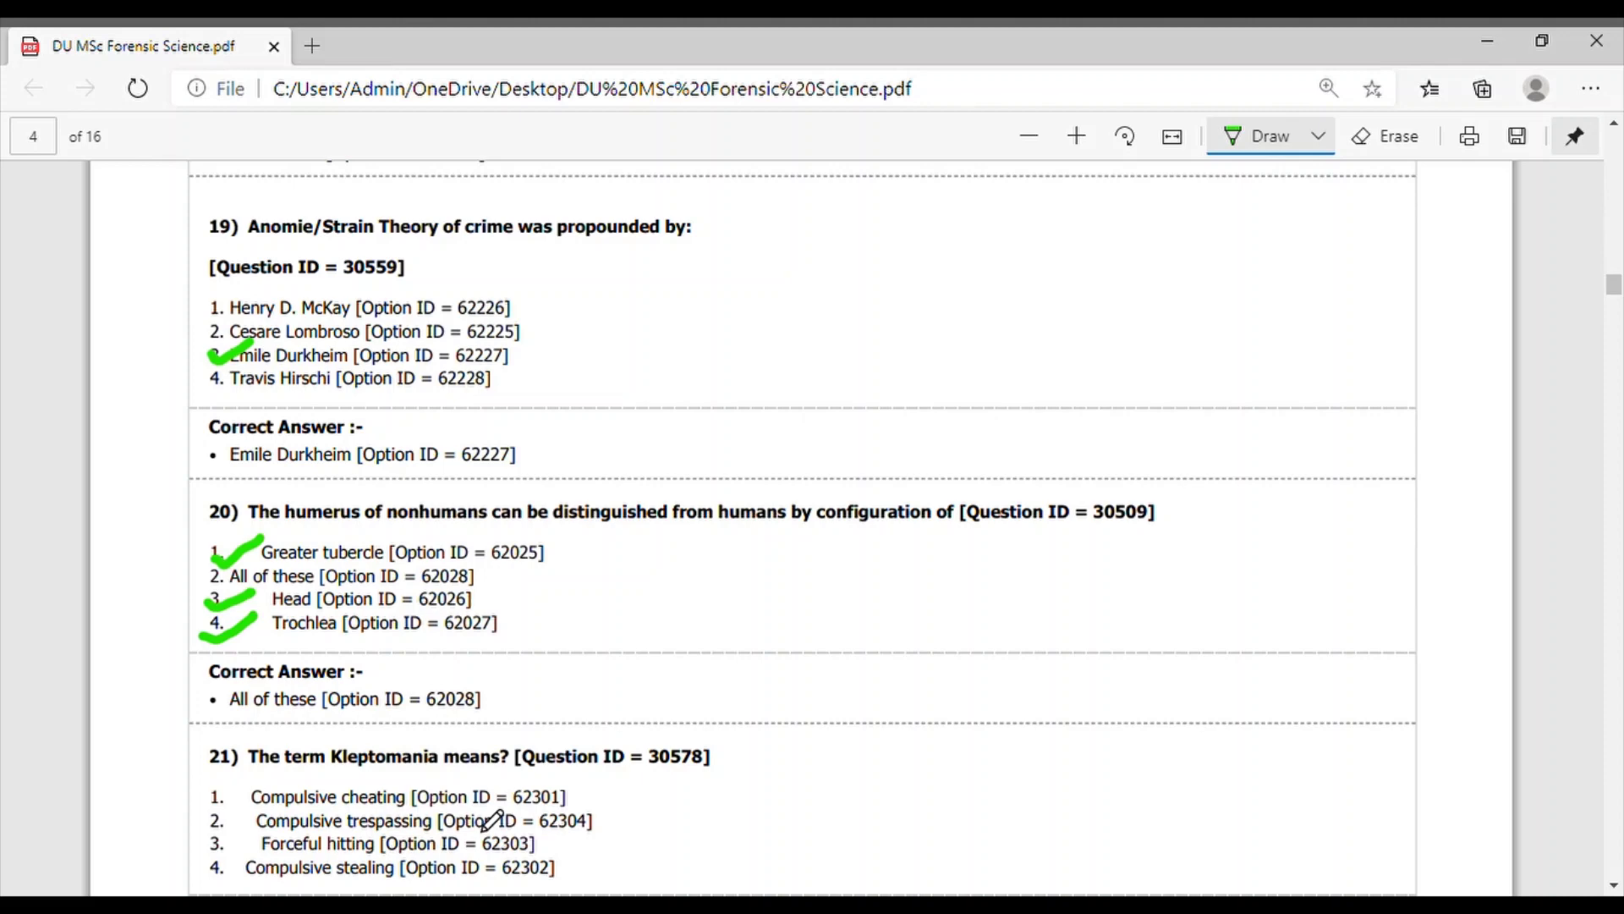
pyautogui.scroll(-1, 493, 821)
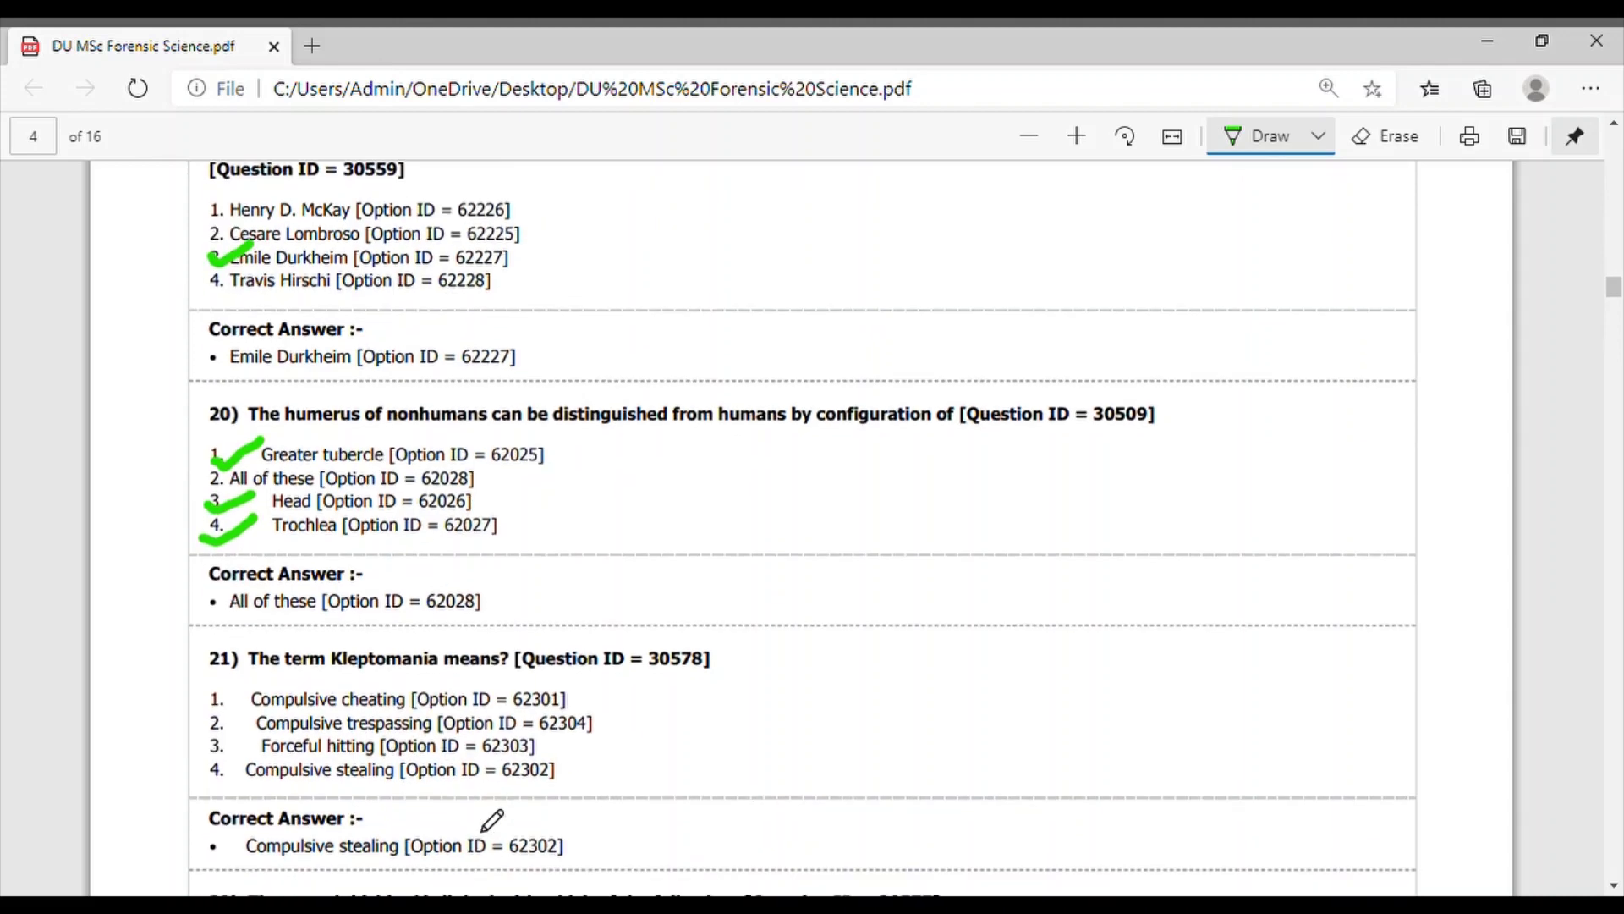
pyautogui.scroll(-1, 494, 820)
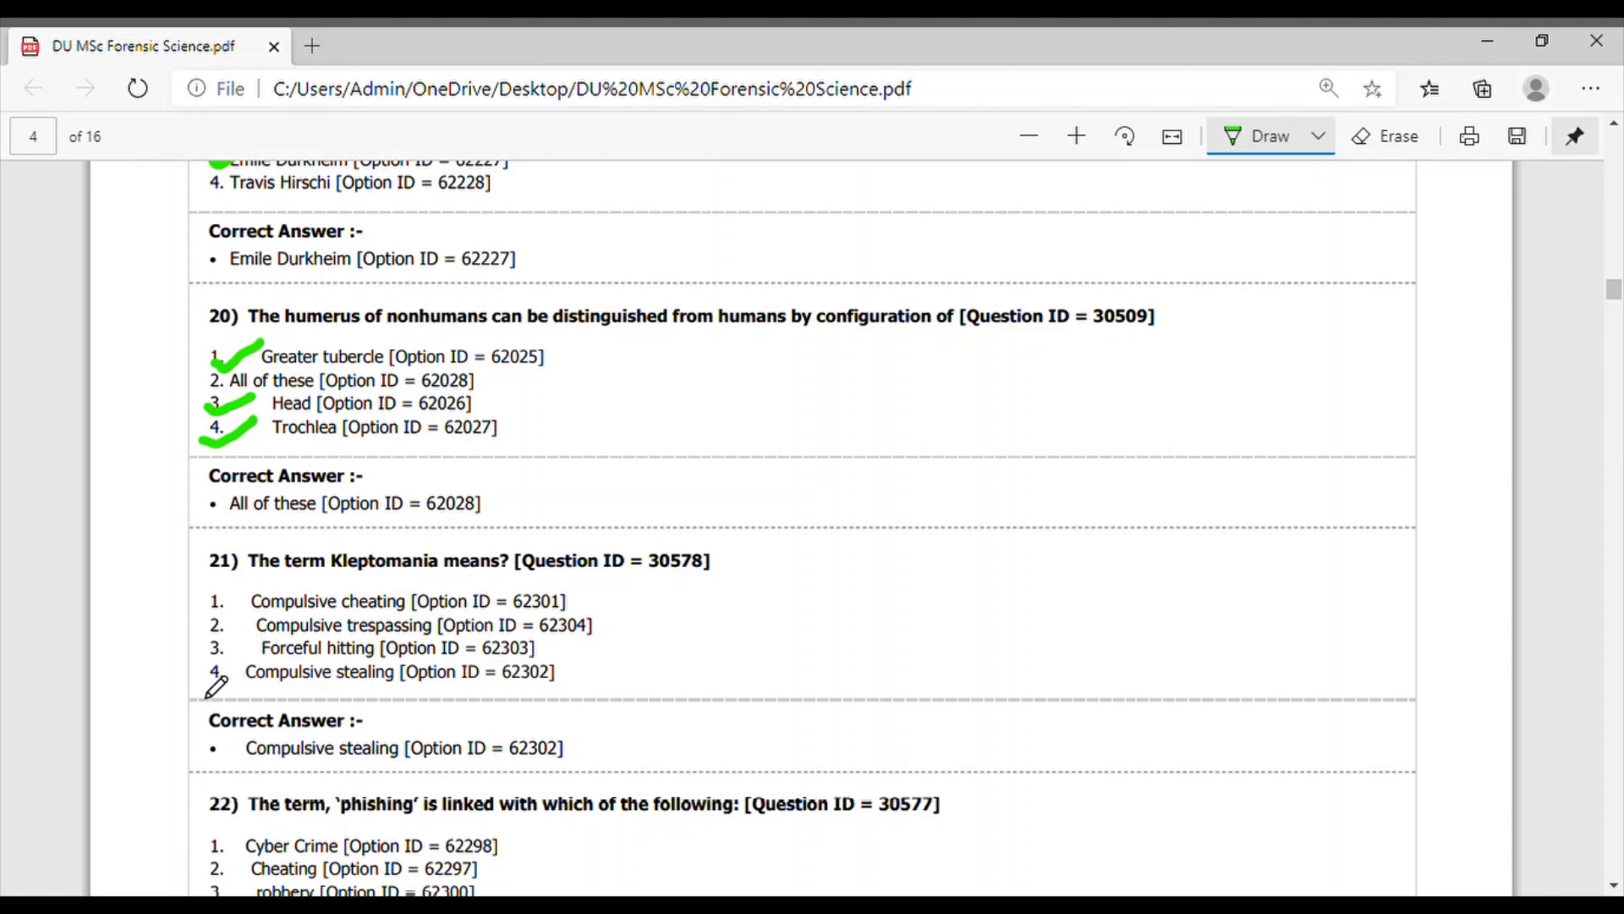
# Draw a green tick beside option 4, Compulsive stealing, for question 21
pyautogui.moveTo(204, 670); pyautogui.dragTo(264, 648)
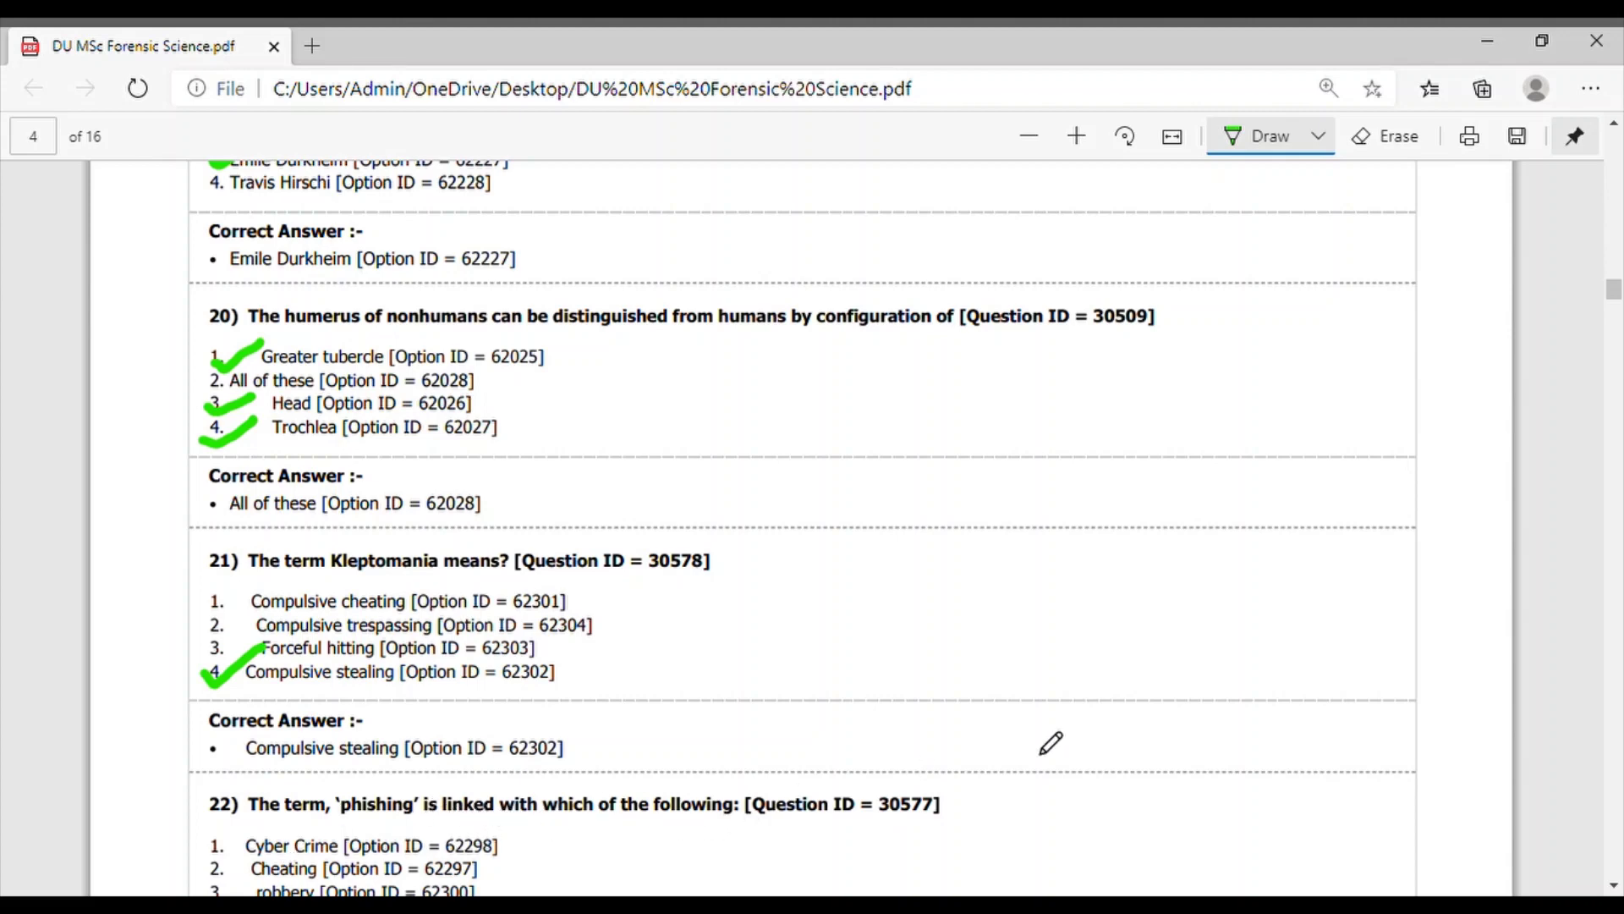
pyautogui.scroll(-1, 1050, 743)
pyautogui.scroll(-1, 1050, 743)
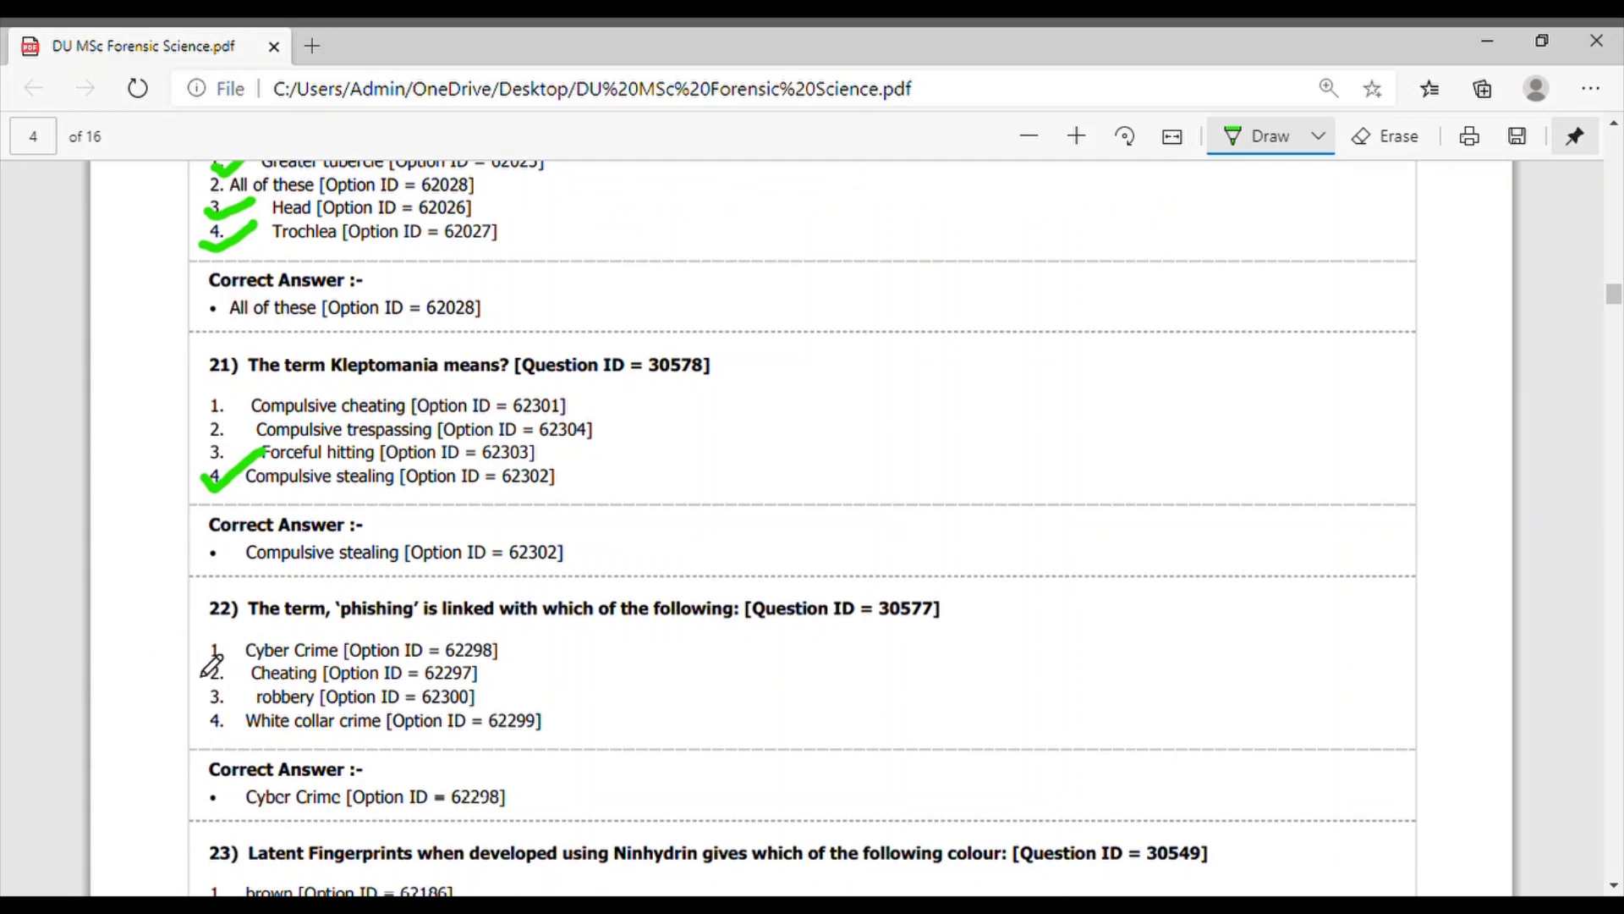
pyautogui.moveTo(199, 654); pyautogui.dragTo(273, 638)
pyautogui.scroll(-1, 388, 705)
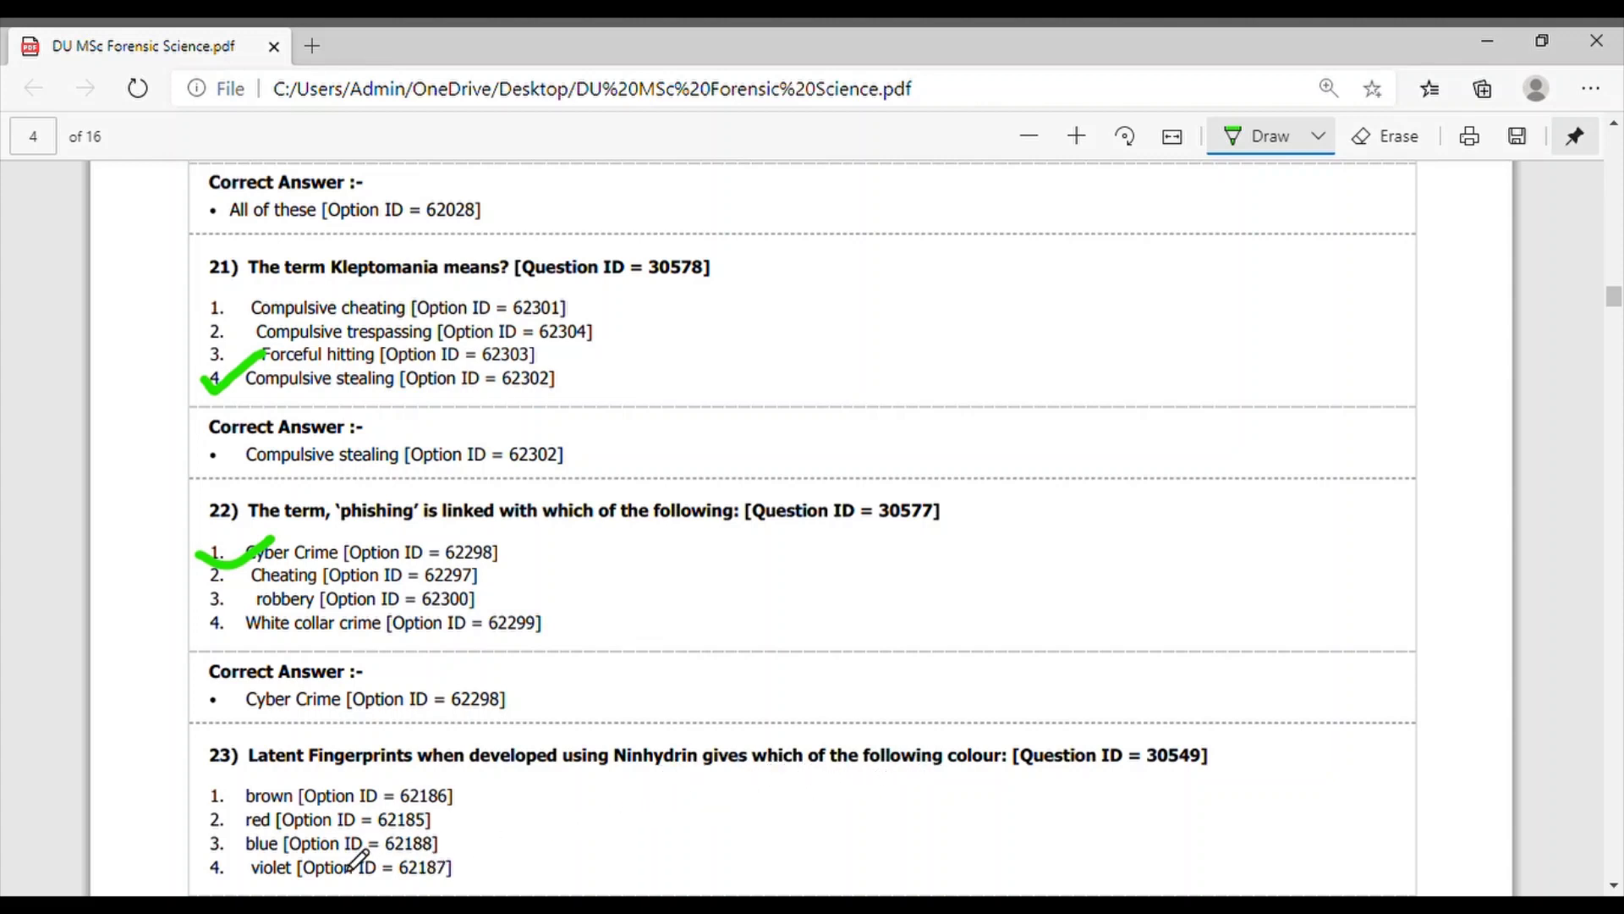
pyautogui.scroll(-2, 506, 847)
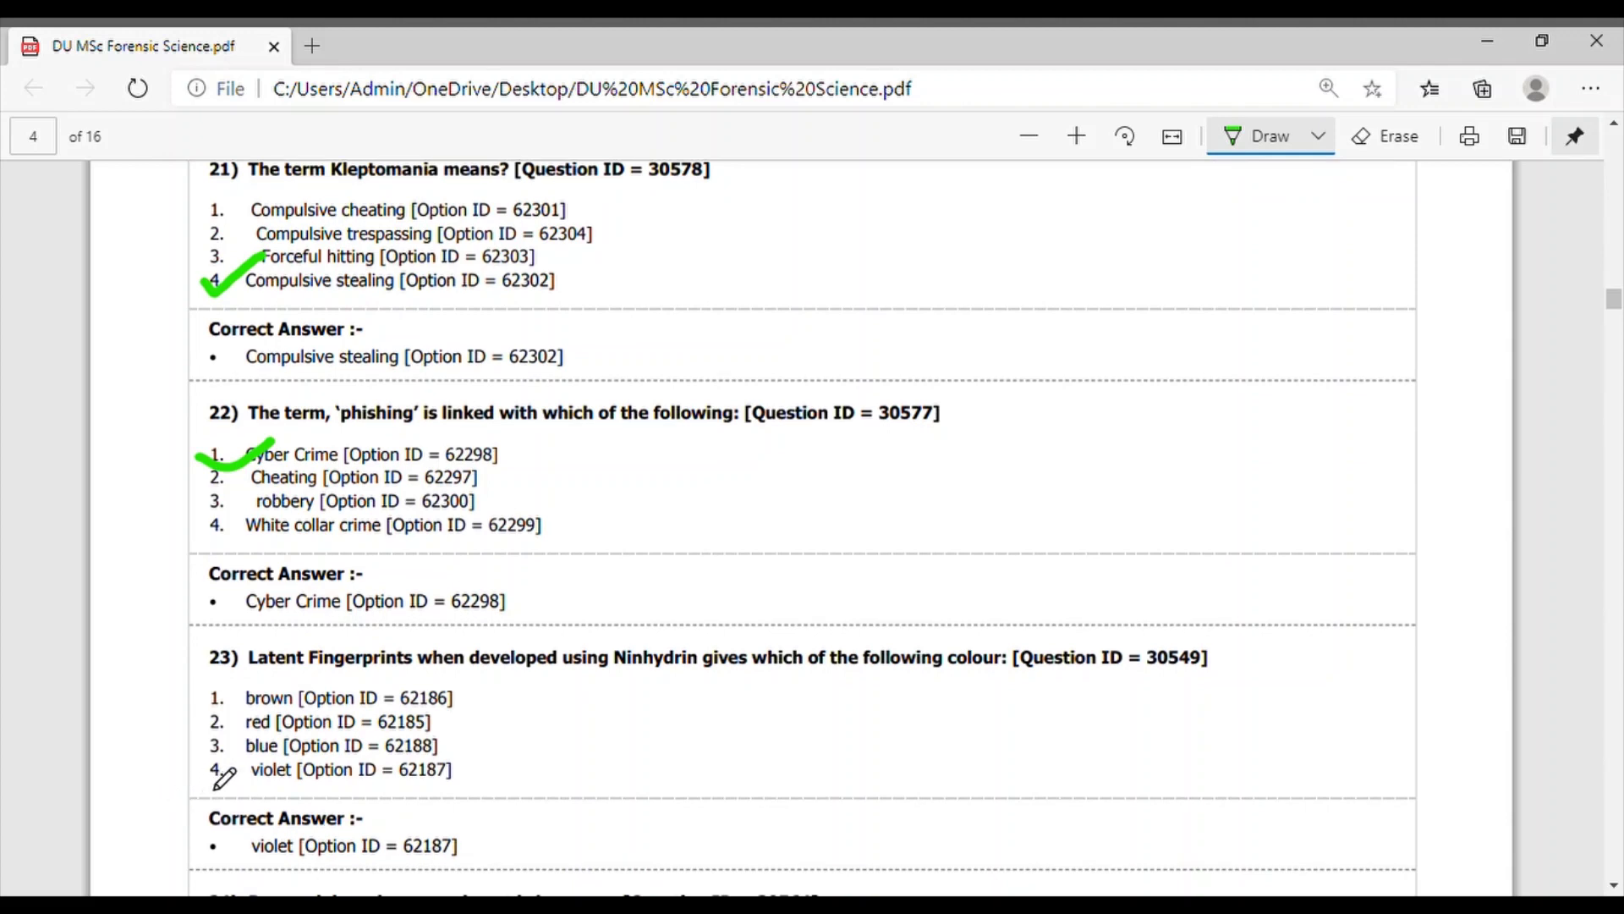
# Draw green ticks beside violet for question 23 and Empirical research for question 24
pyautogui.moveTo(209, 766); pyautogui.dragTo(257, 758)
pyautogui.scroll(-2, 818, 618)
pyautogui.scroll(-2, 819, 617)
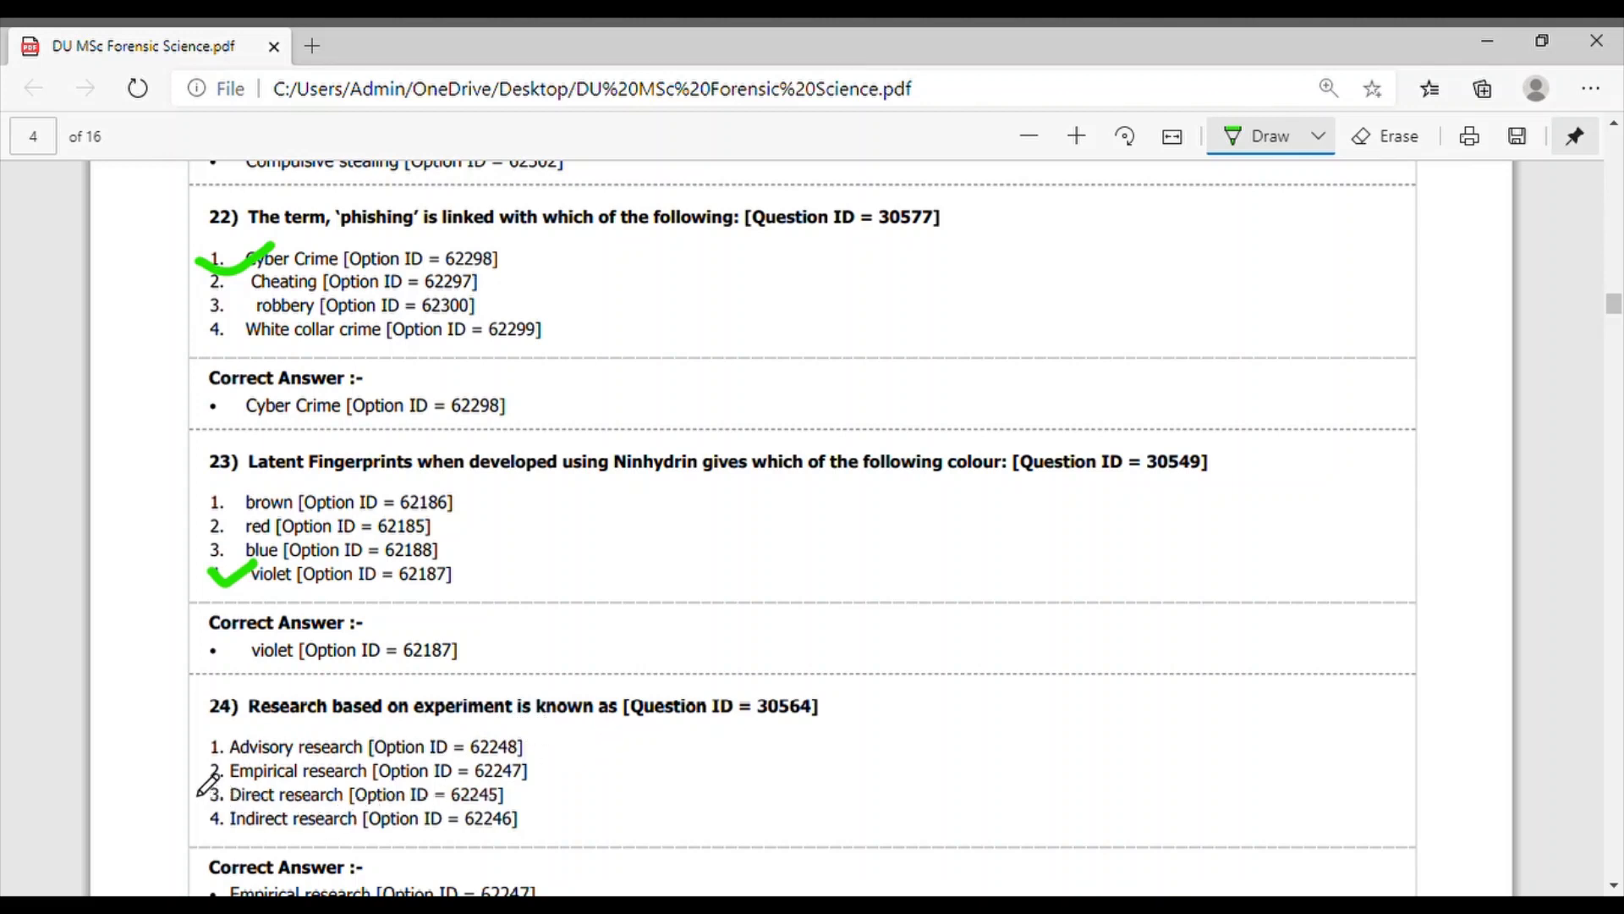
pyautogui.moveTo(196, 772); pyautogui.dragTo(264, 765)
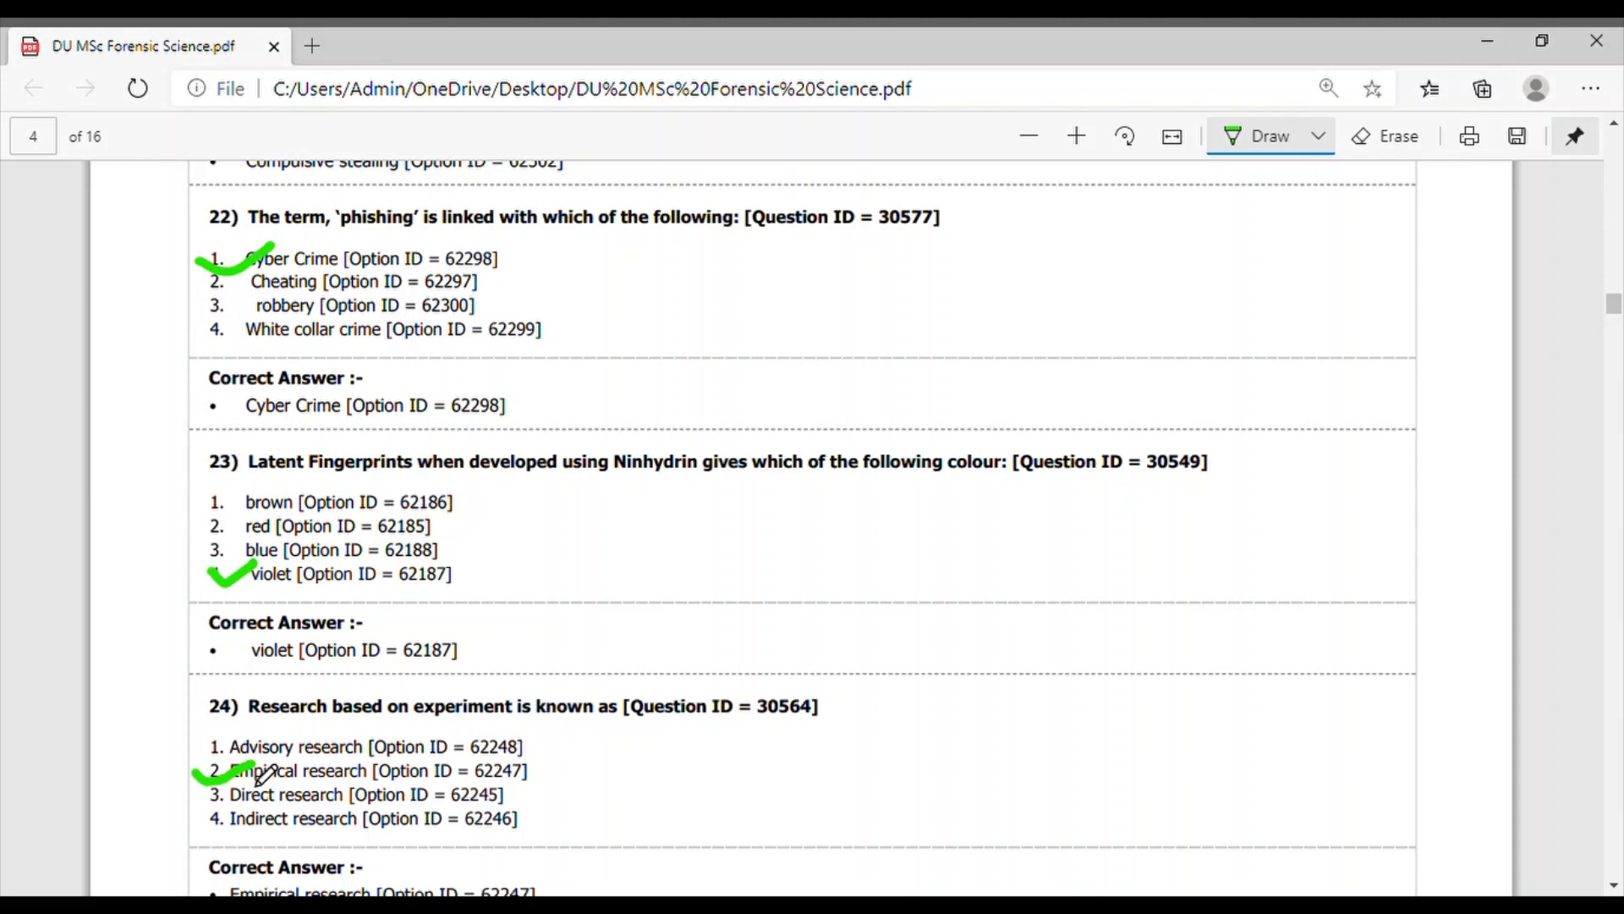
pyautogui.scroll(-2, 266, 776)
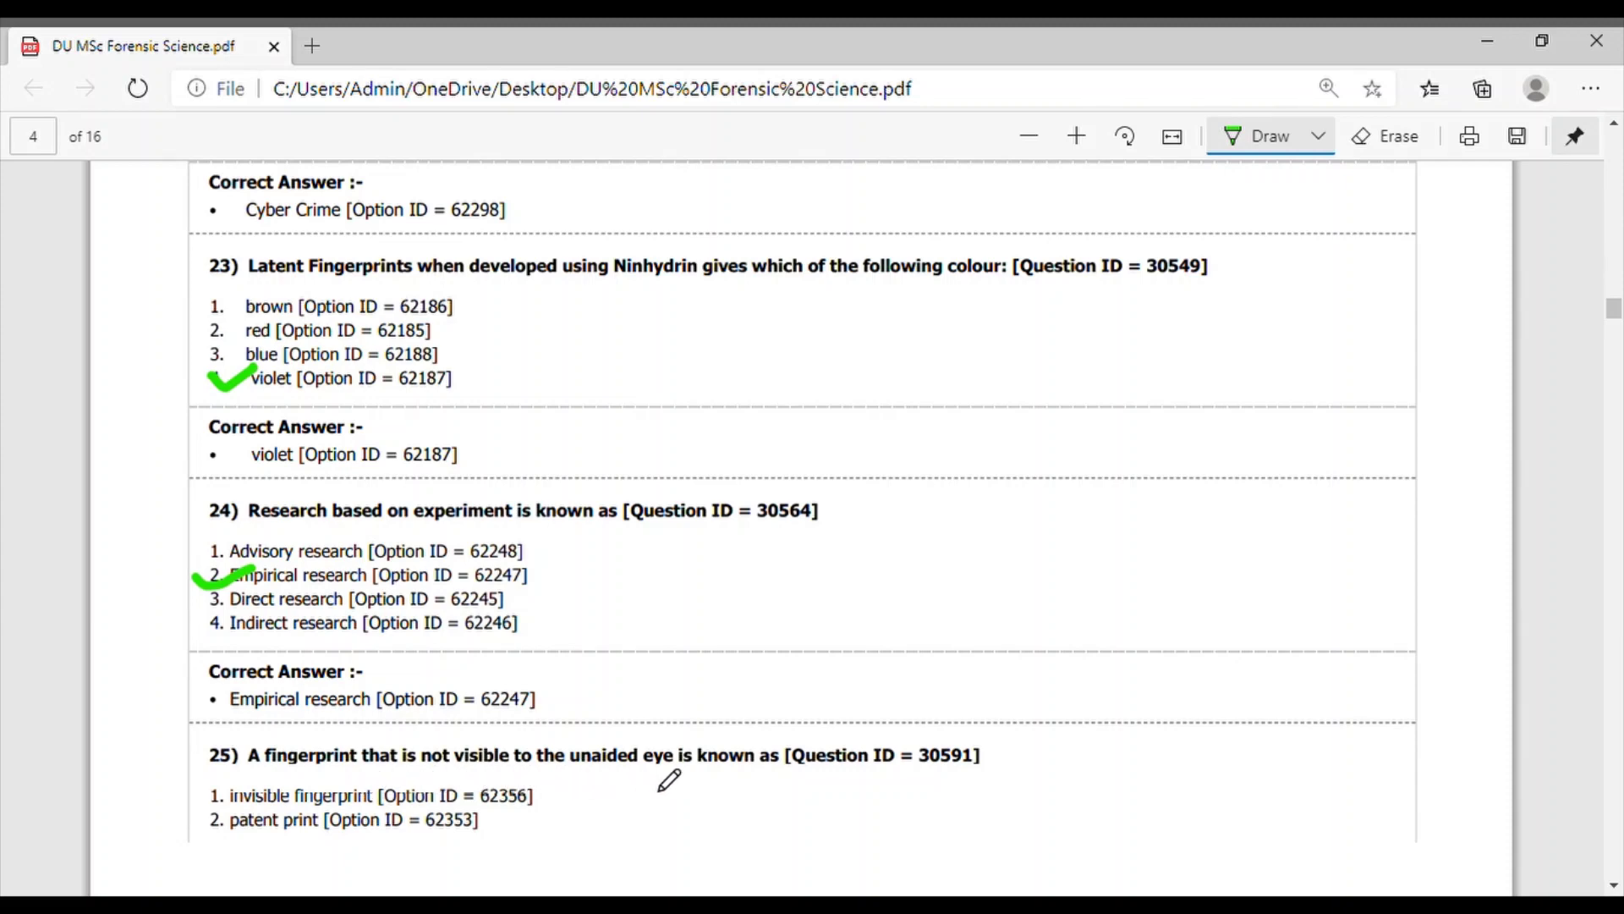
pyautogui.scroll(-2, 755, 793)
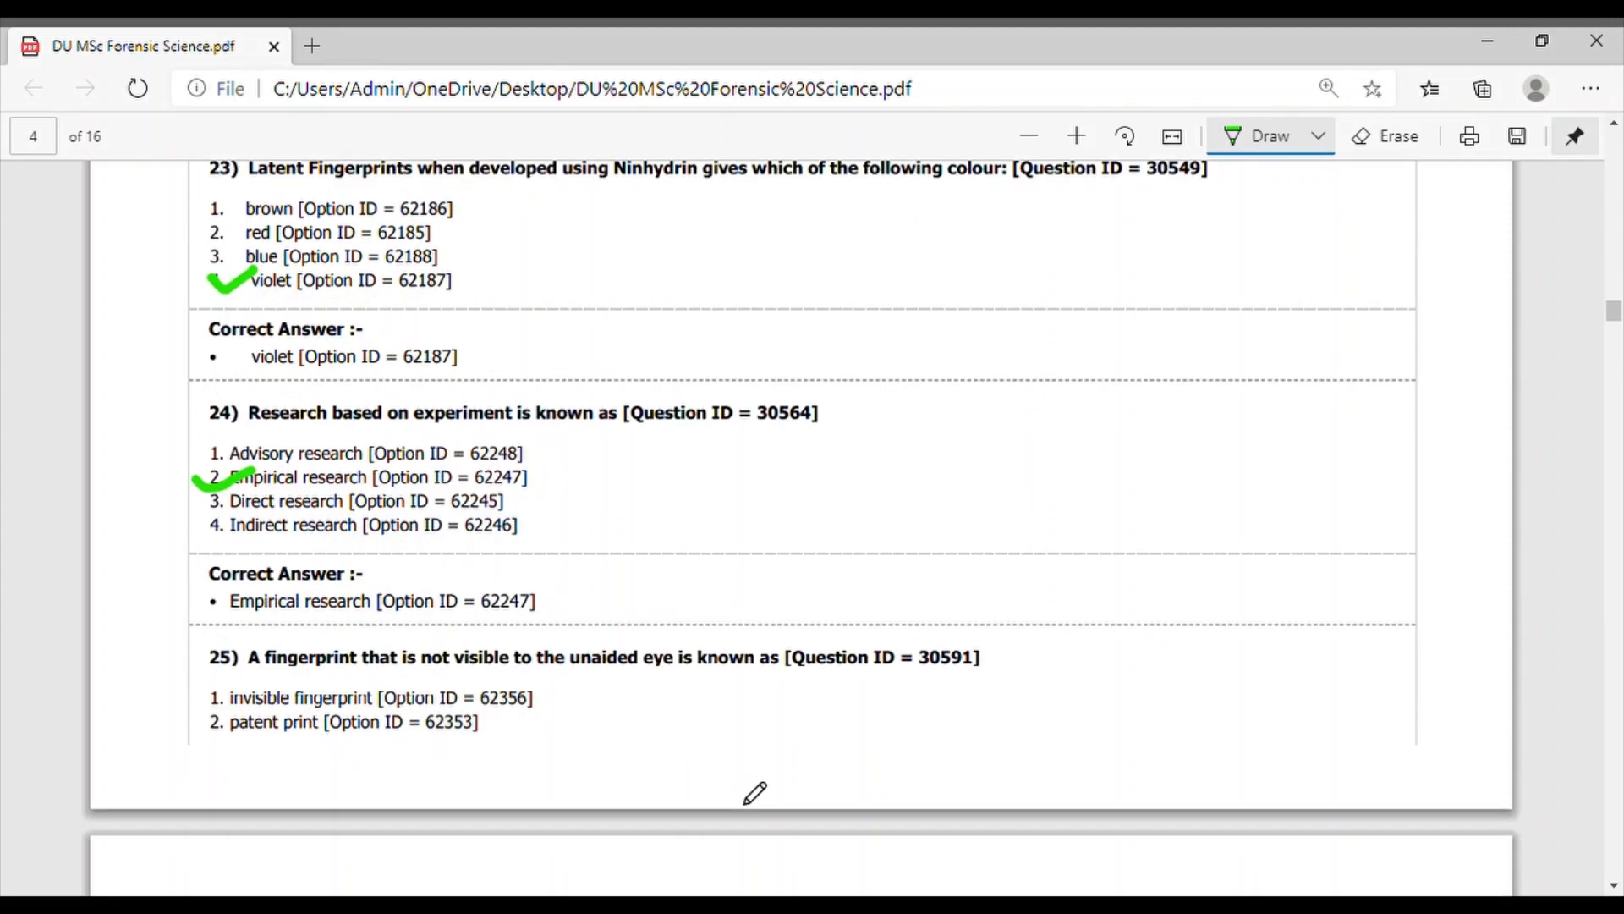
pyautogui.scroll(-2, 755, 794)
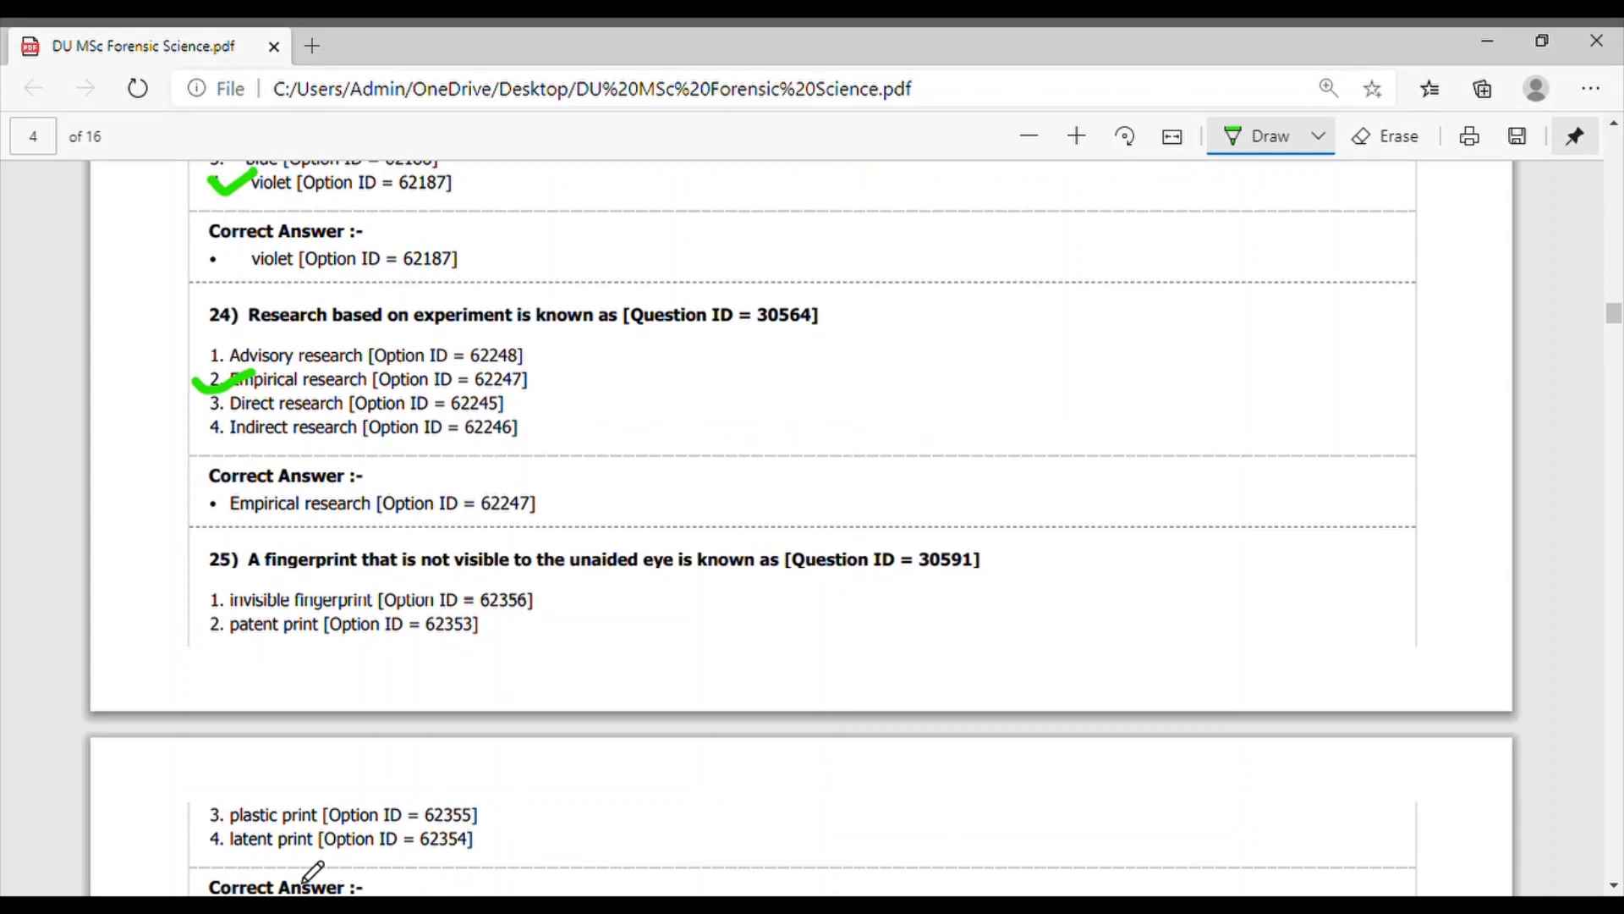
pyautogui.scroll(-2, 283, 863)
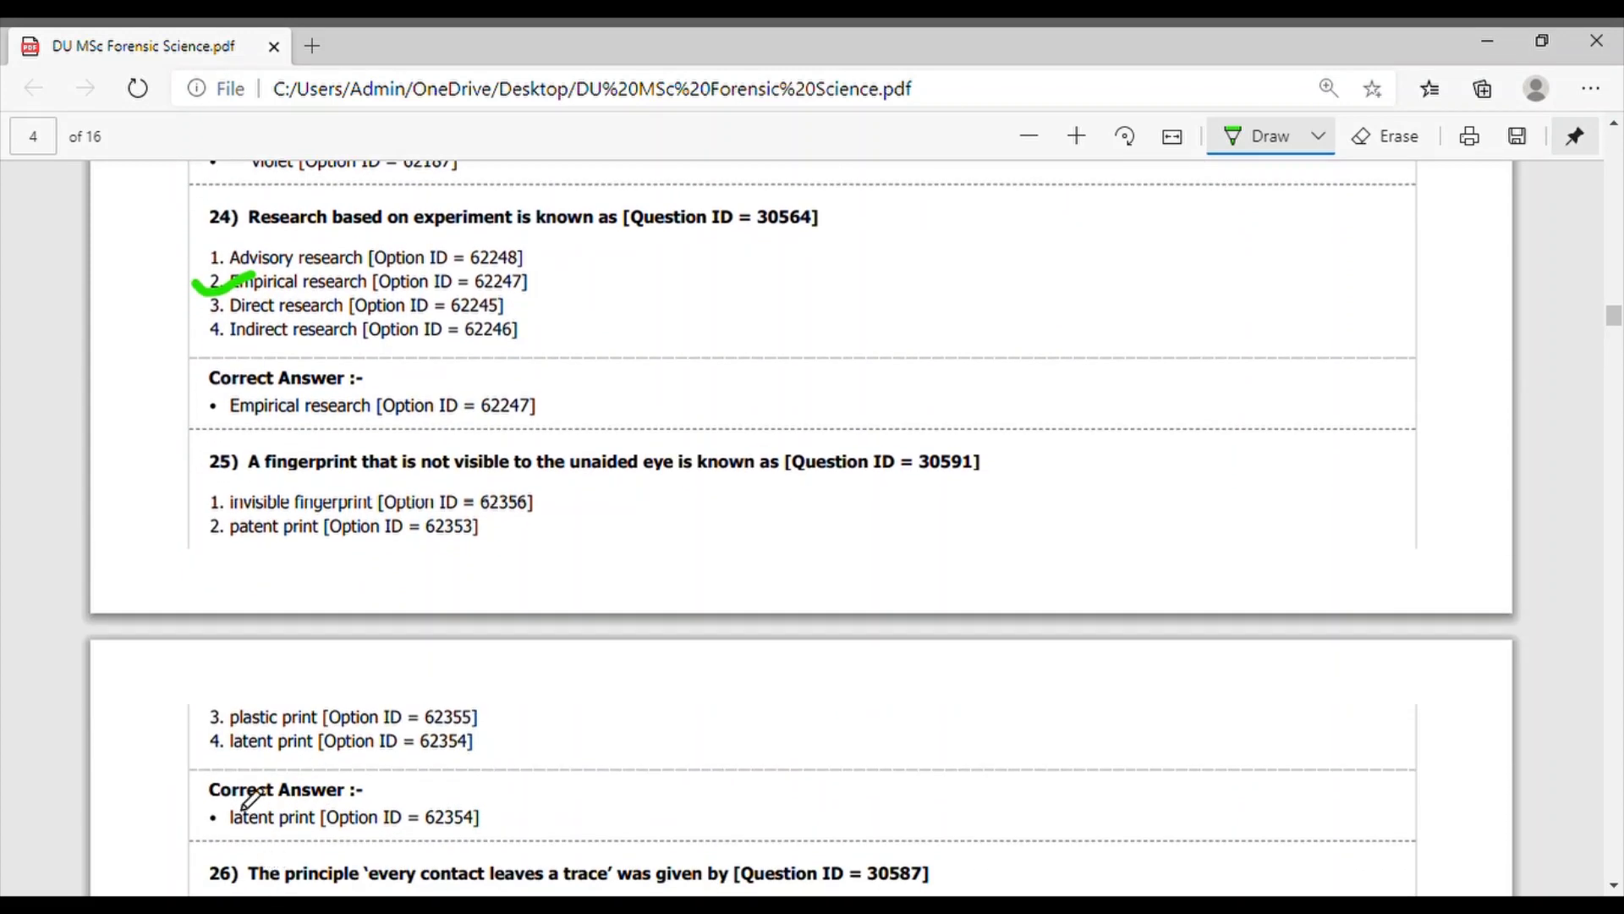
# Draw a green tick beside option 4, 'latent print', for question 25
pyautogui.moveTo(199, 741)
pyautogui.mouseDown()
pyautogui.moveTo(214, 754)
pyautogui.moveTo(290, 719)
pyautogui.mouseUp()
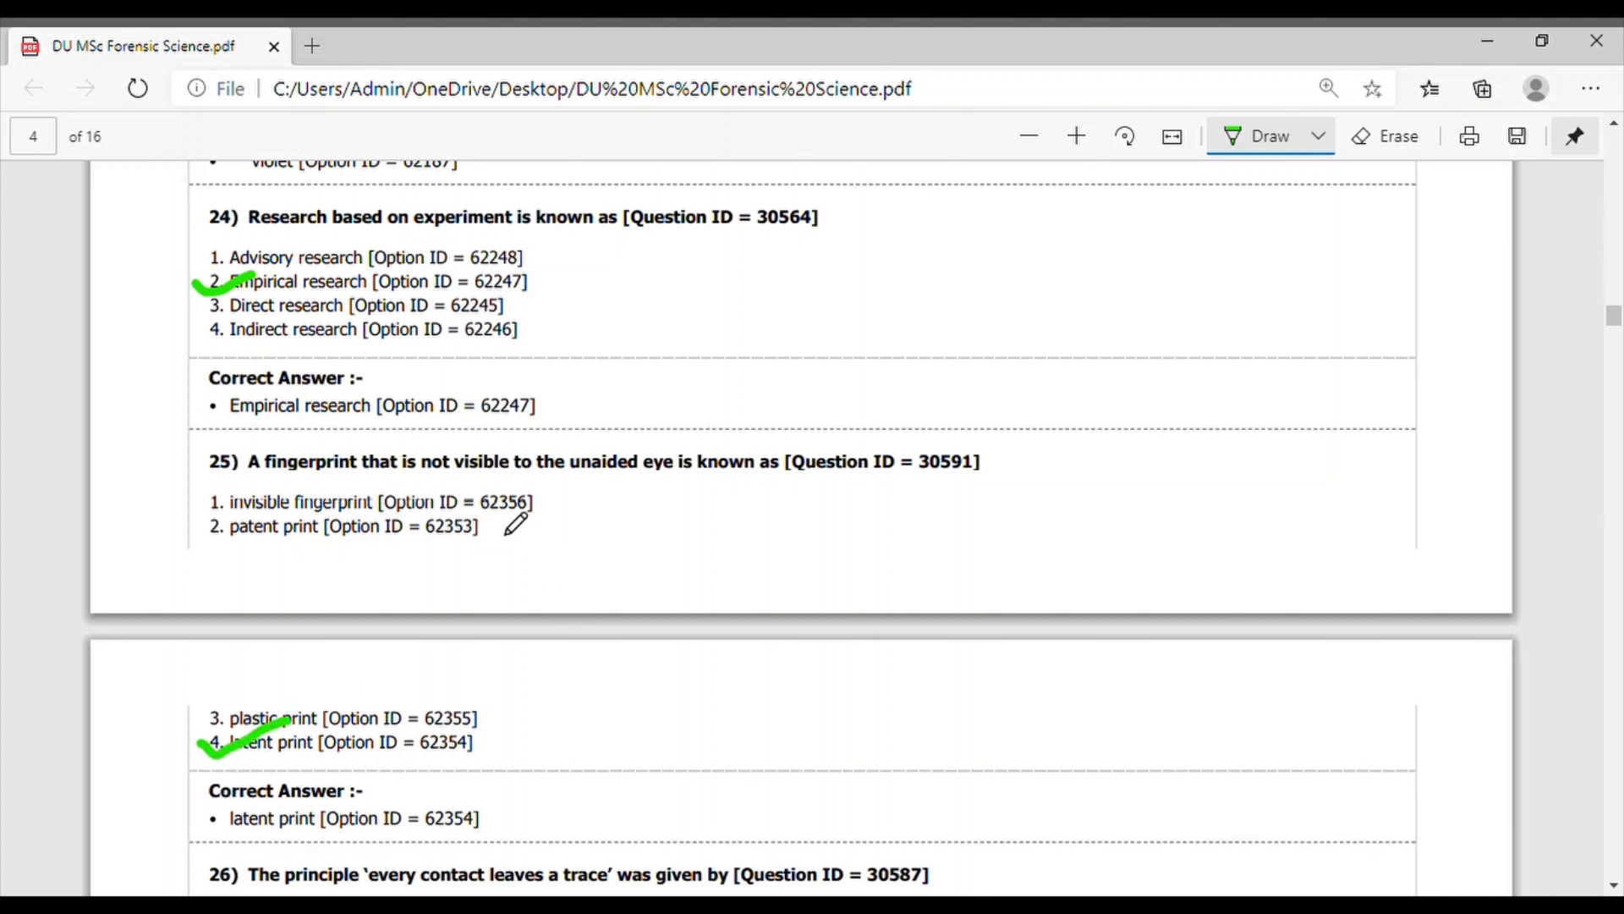